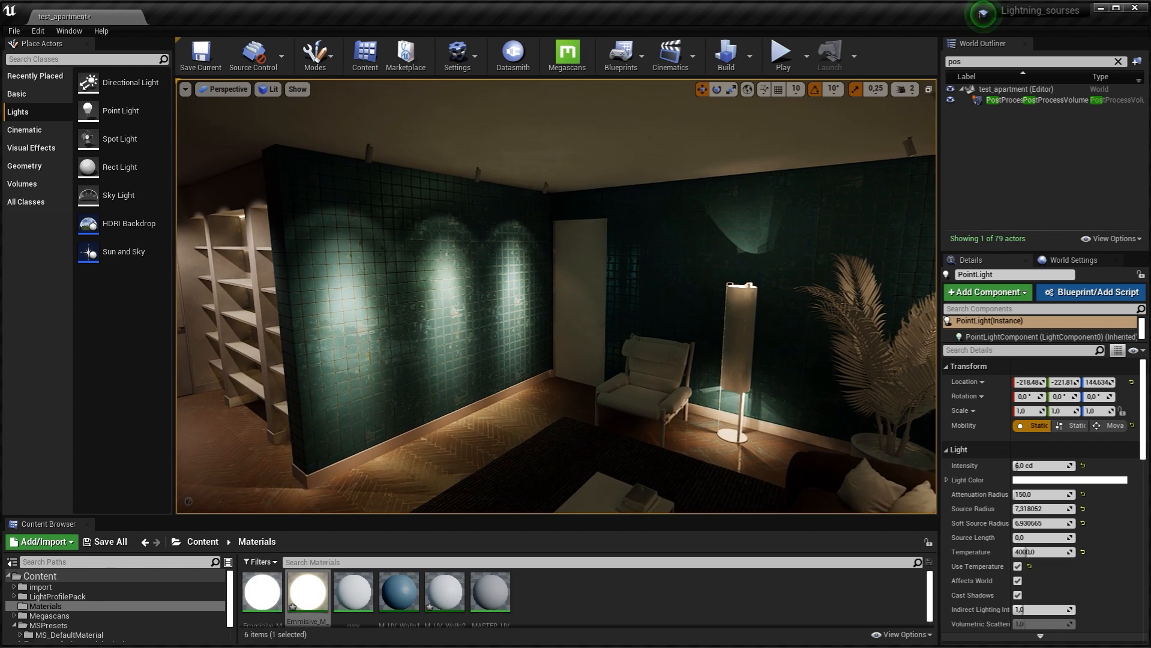
Show the light icons in the viewport and select the nearest spotlight above the green tiled wall
{"action": "key", "text": "w"}
{"action": "key", "text": "e"}
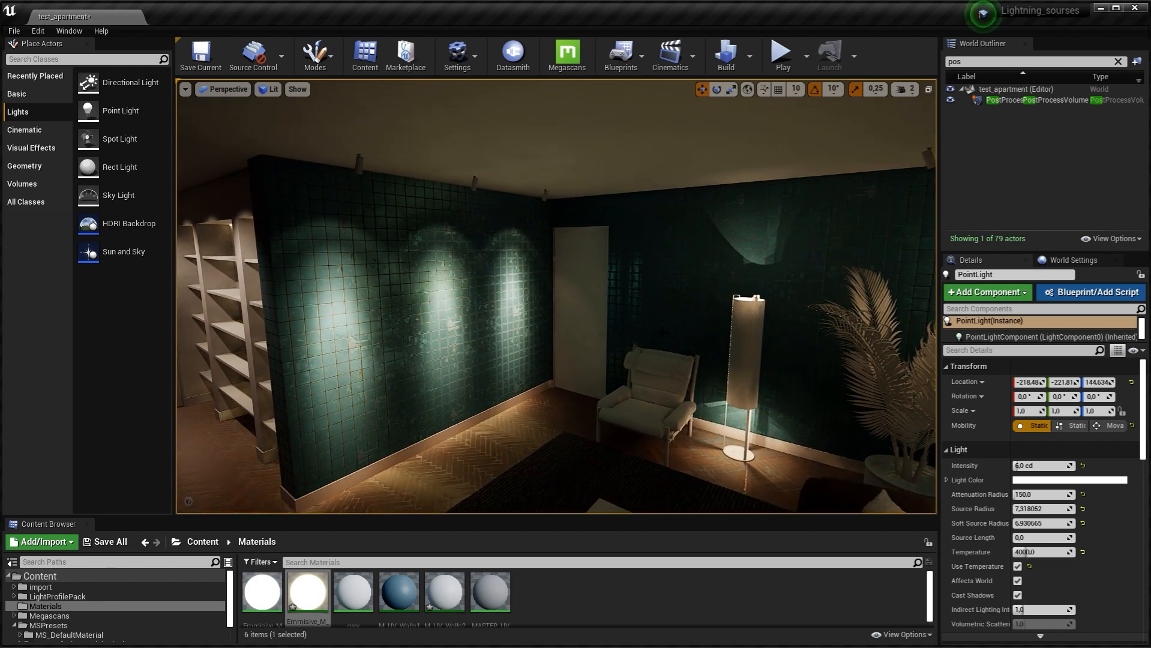
{"action": "key", "text": "a"}
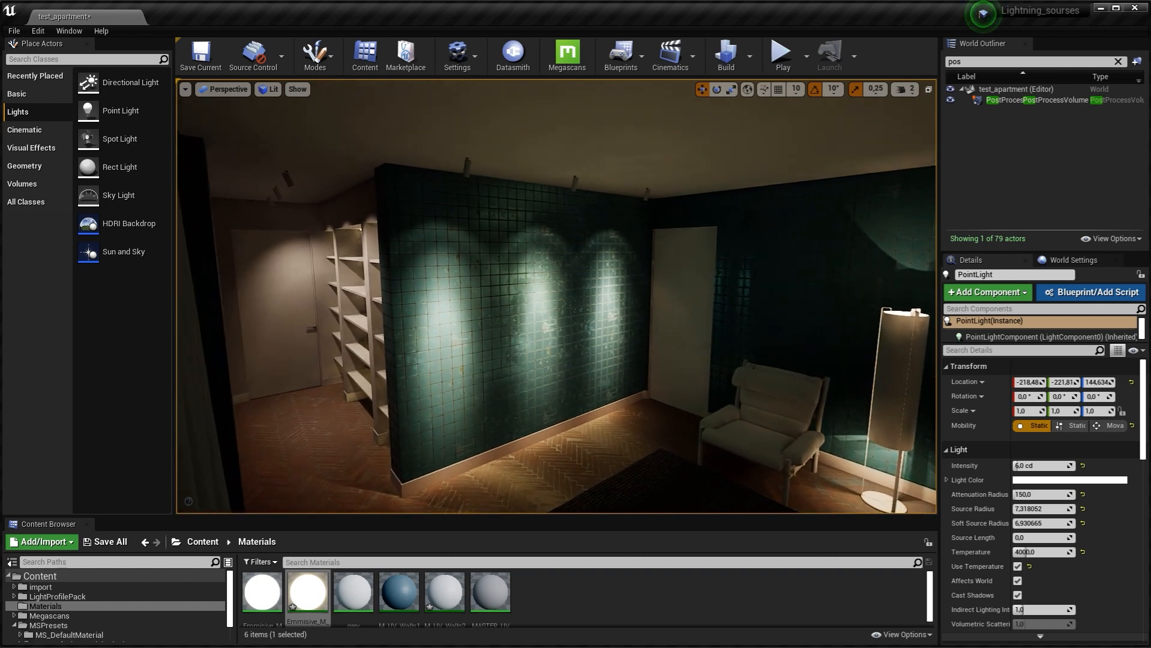
{"action": "key", "text": "g"}
{"action": "key", "text": "w"}
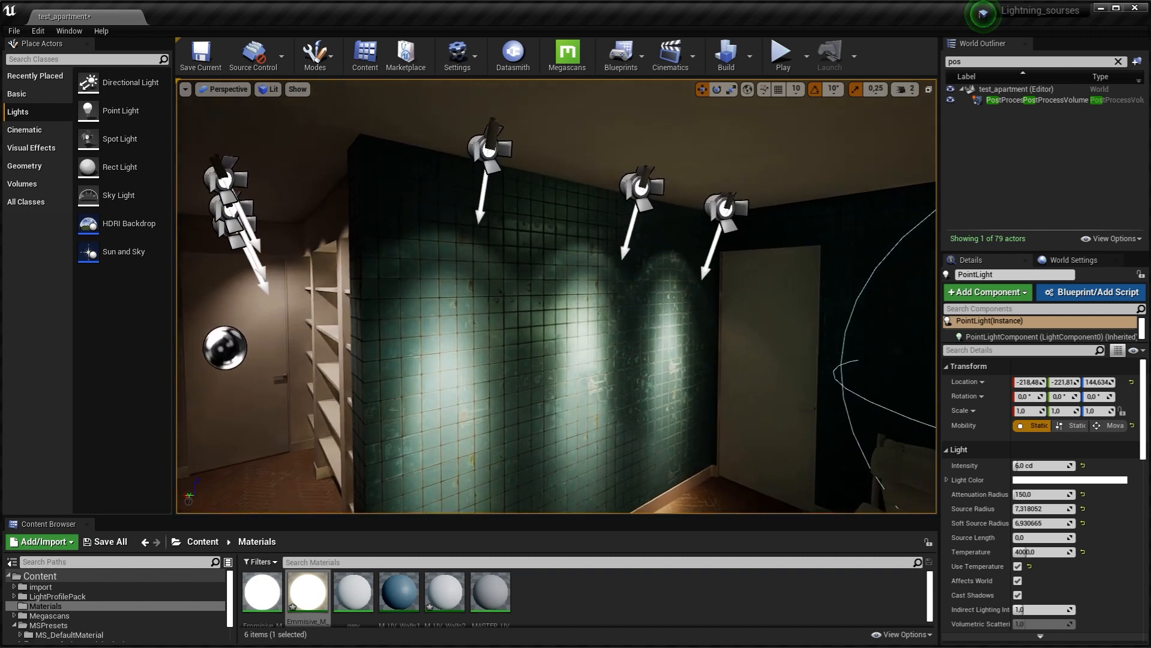
{"action": "right_click_drag", "start_coordinate": [564, 234], "coordinate": [563, 260]}
{"action": "key", "text": "s"}
{"action": "key", "text": "w"}
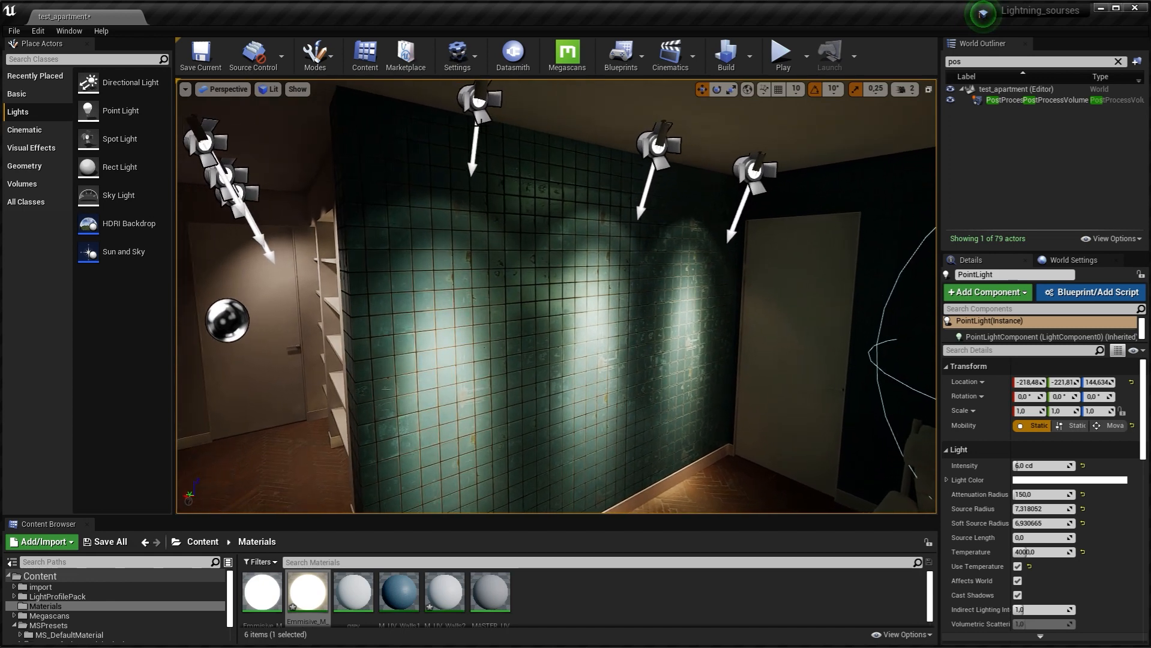
{"action": "left_click", "coordinate": [482, 118]}
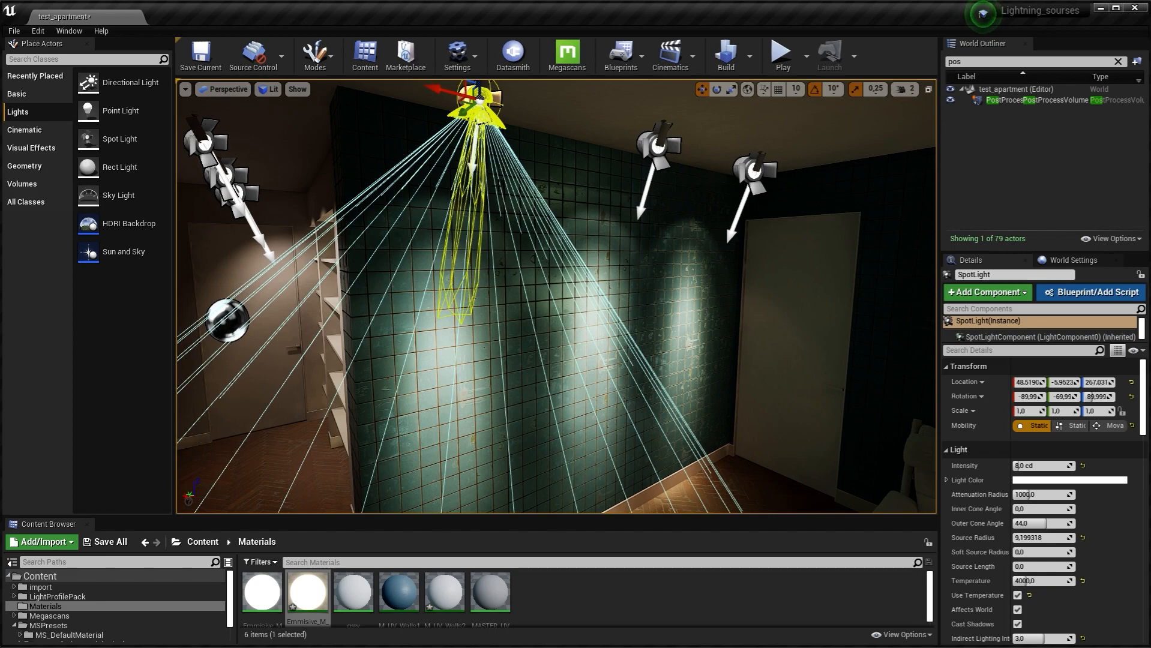
Examine the corner with the floor lamp and plant, and select the interior walls mesh
{"action": "key", "text": "w"}
{"action": "mouse_move", "coordinate": [516, 258]}
{"action": "right_mouse_down"}
{"action": "mouse_move", "coordinate": [498, 244]}
{"action": "mouse_move", "coordinate": [501, 267]}
{"action": "right_mouse_up"}
{"action": "key", "text": "s"}
{"action": "right_click_drag", "start_coordinate": [706, 277], "coordinate": [876, 309]}
{"action": "key", "text": "w"}
{"action": "key", "text": "w"}
{"action": "key", "text": "q"}
{"action": "key", "text": "s"}
{"action": "left_click", "coordinate": [731, 300]}
{"action": "key", "text": "q"}
{"action": "key", "text": "q"}
{"action": "key", "text": "w"}
{"action": "key", "text": "e"}
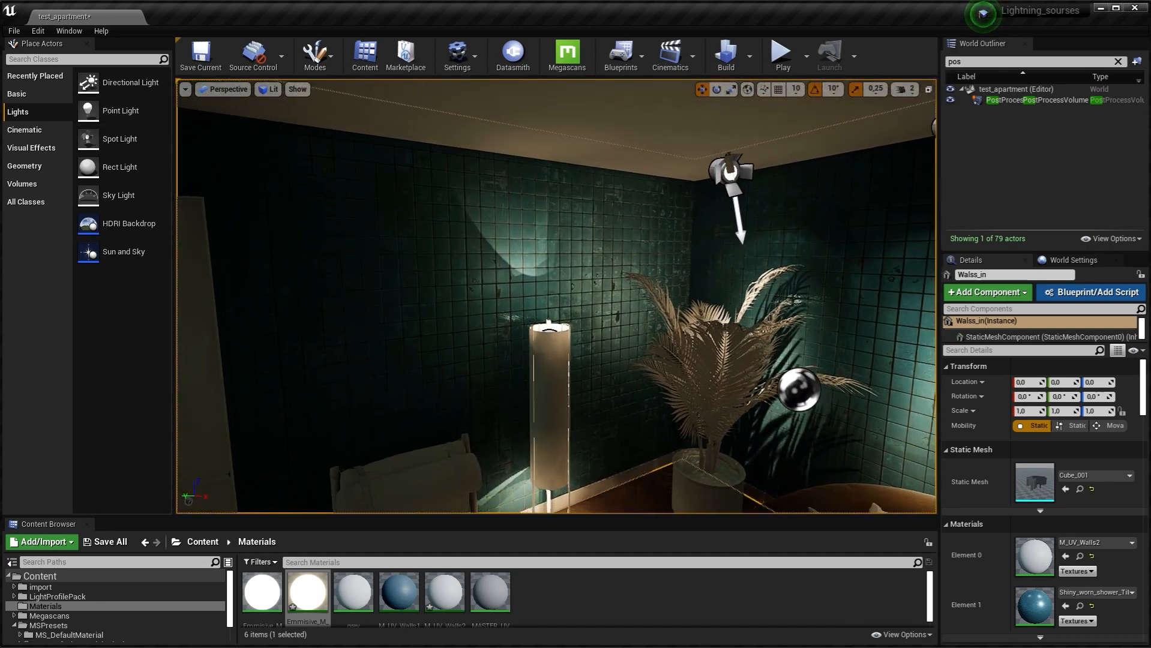
Add the floor mesh to the selection and examine the lit surfaces around the tiled wall
{"action": "key", "text": "w"}
{"action": "right_click_drag", "start_coordinate": [556, 297], "coordinate": [541, 321]}
{"action": "key", "text": "e"}
{"action": "key", "text": "s"}
{"action": "key", "text": "q"}
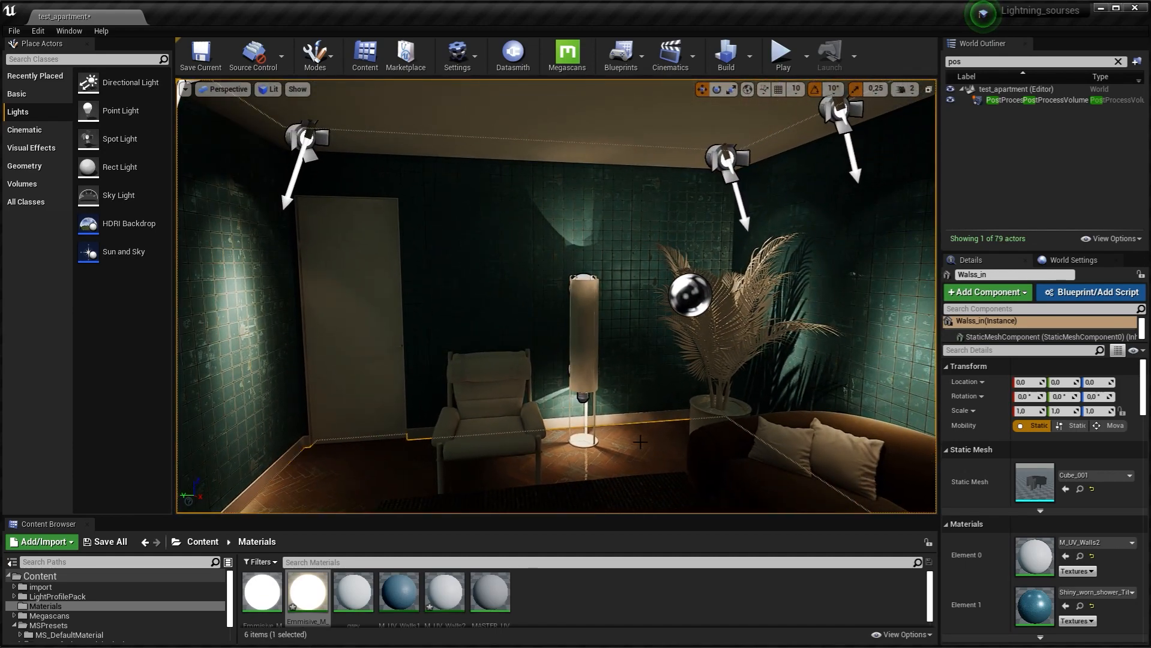
{"action": "left_click", "coordinate": [640, 442], "text": "ctrl"}
{"action": "mouse_move", "coordinate": [640, 442]}
{"action": "right_mouse_down"}
{"action": "mouse_move", "coordinate": [726, 423]}
{"action": "mouse_move", "coordinate": [451, 423]}
{"action": "mouse_move", "coordinate": [690, 444]}
{"action": "mouse_move", "coordinate": [786, 430]}
{"action": "mouse_move", "coordinate": [648, 430]}
{"action": "right_mouse_up"}
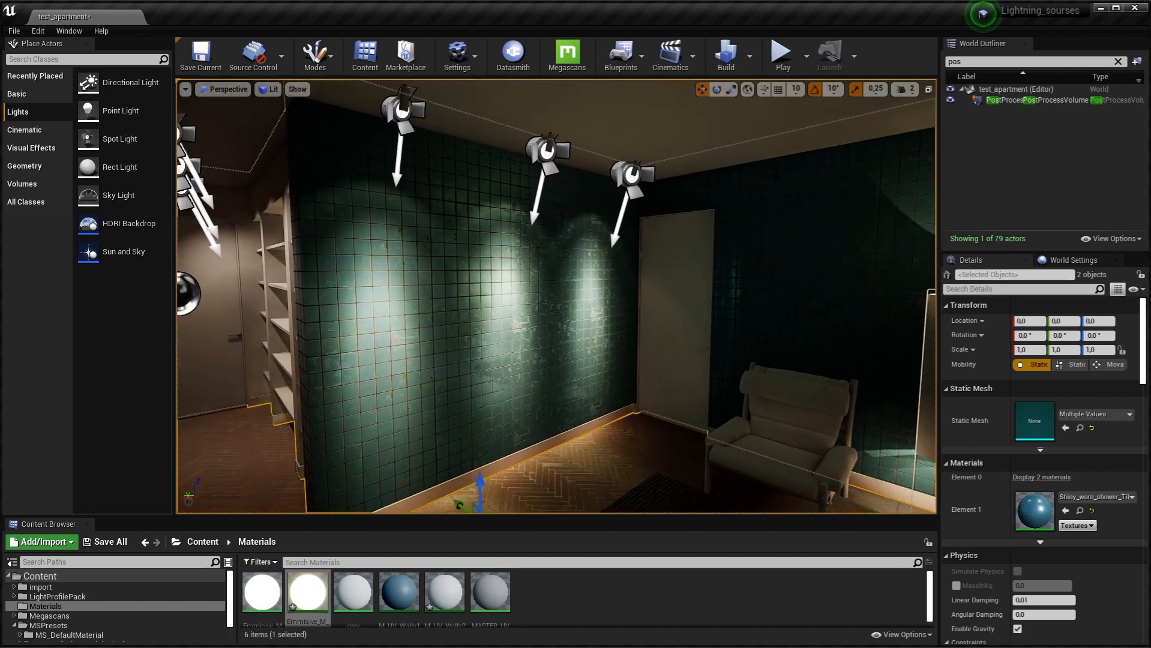
Review the Lightmass settings in the world settings and the quality levels available for building lighting
{"action": "left_click", "coordinate": [1070, 260]}
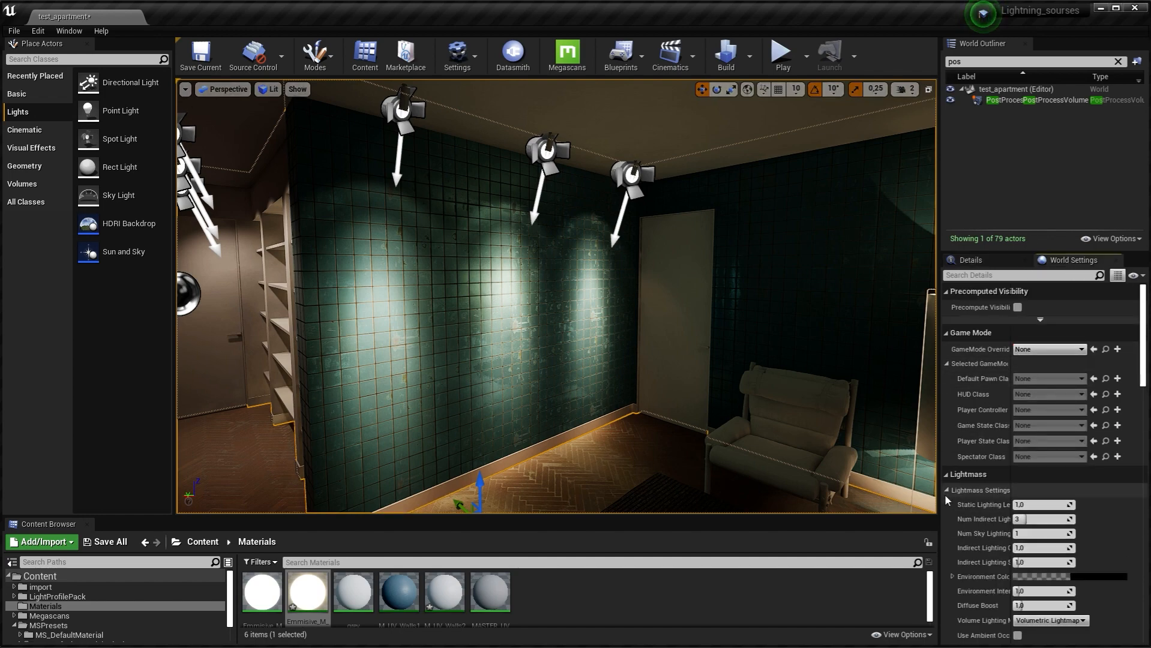
{"action": "scroll", "coordinate": [959, 492], "scroll_direction": "down", "scroll_amount": 4}
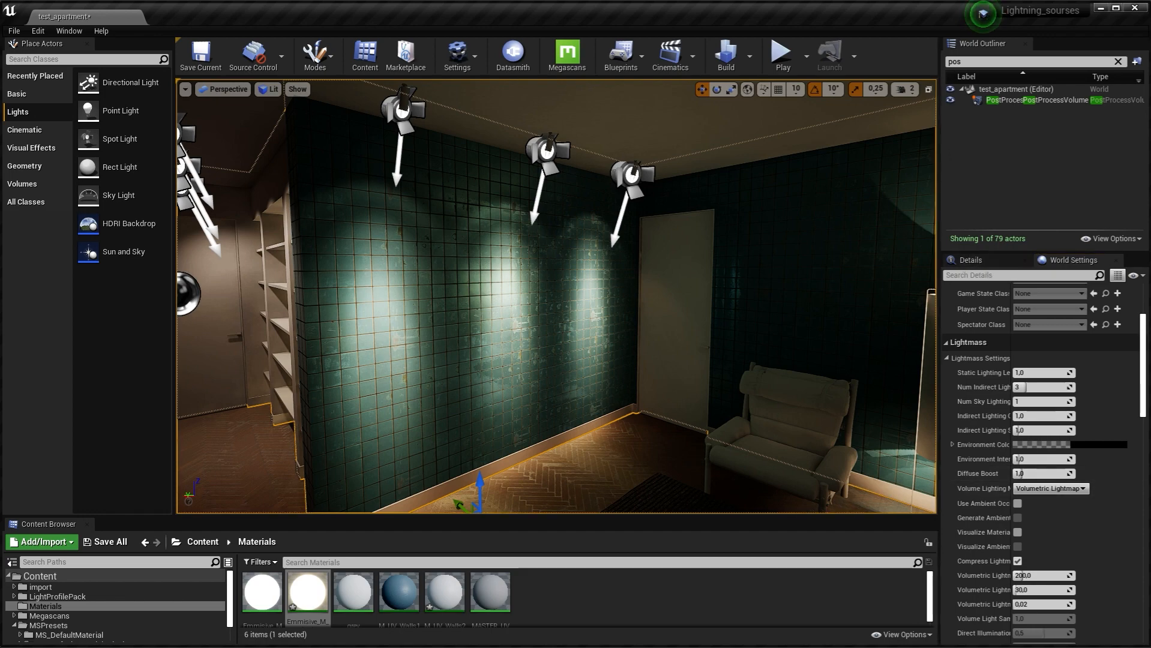
{"action": "scroll", "coordinate": [556, 297], "scroll_direction": "down", "scroll_amount": 3}
{"action": "left_click", "coordinate": [750, 55]}
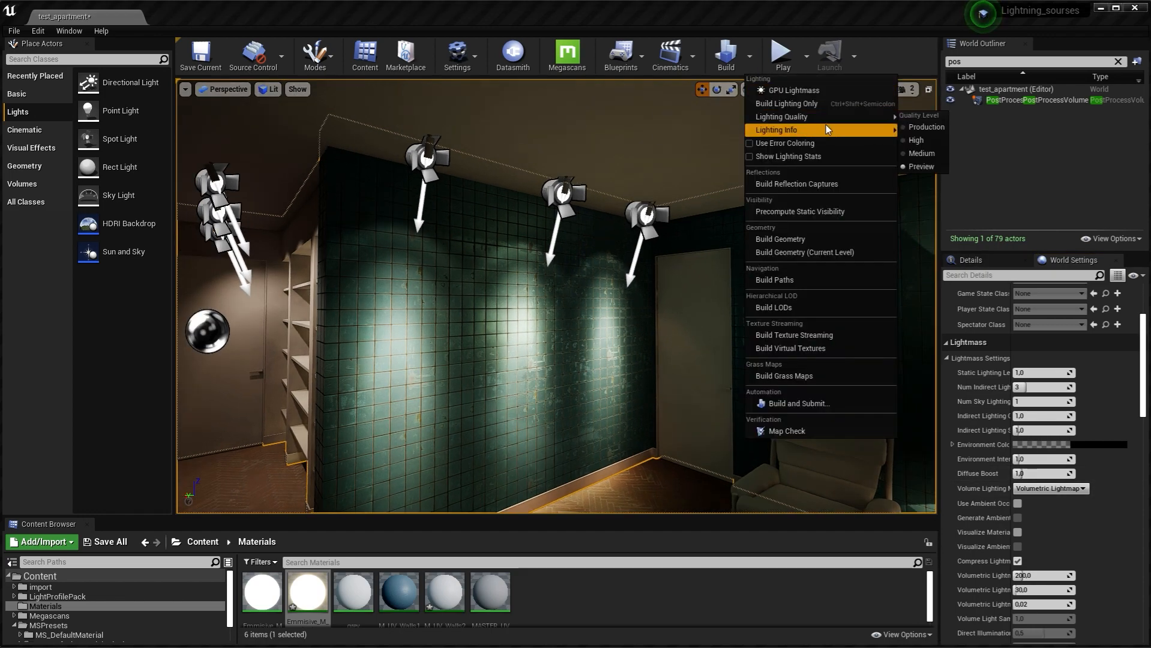
{"action": "right_click_drag", "start_coordinate": [398, 93], "coordinate": [359, 107]}
{"action": "left_click", "coordinate": [395, 106]}
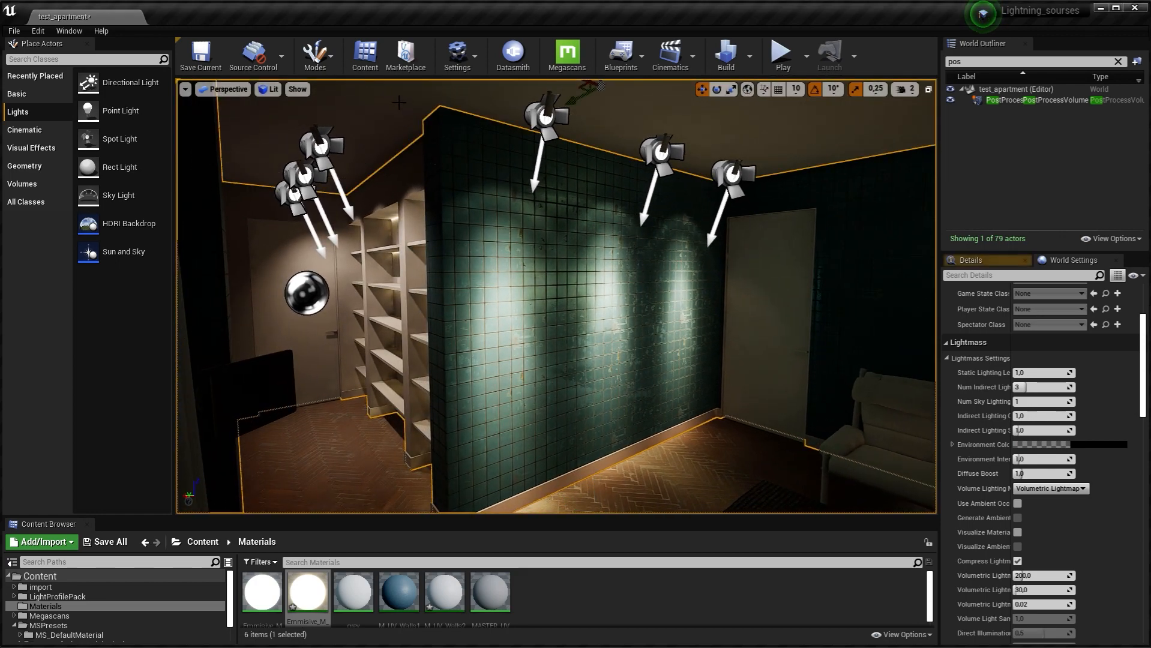
{"action": "left_click", "coordinate": [401, 105]}
{"action": "mouse_move", "coordinate": [473, 175]}
{"action": "right_mouse_down"}
{"action": "mouse_move", "coordinate": [504, 201]}
{"action": "mouse_move", "coordinate": [487, 161]}
{"action": "right_mouse_up"}
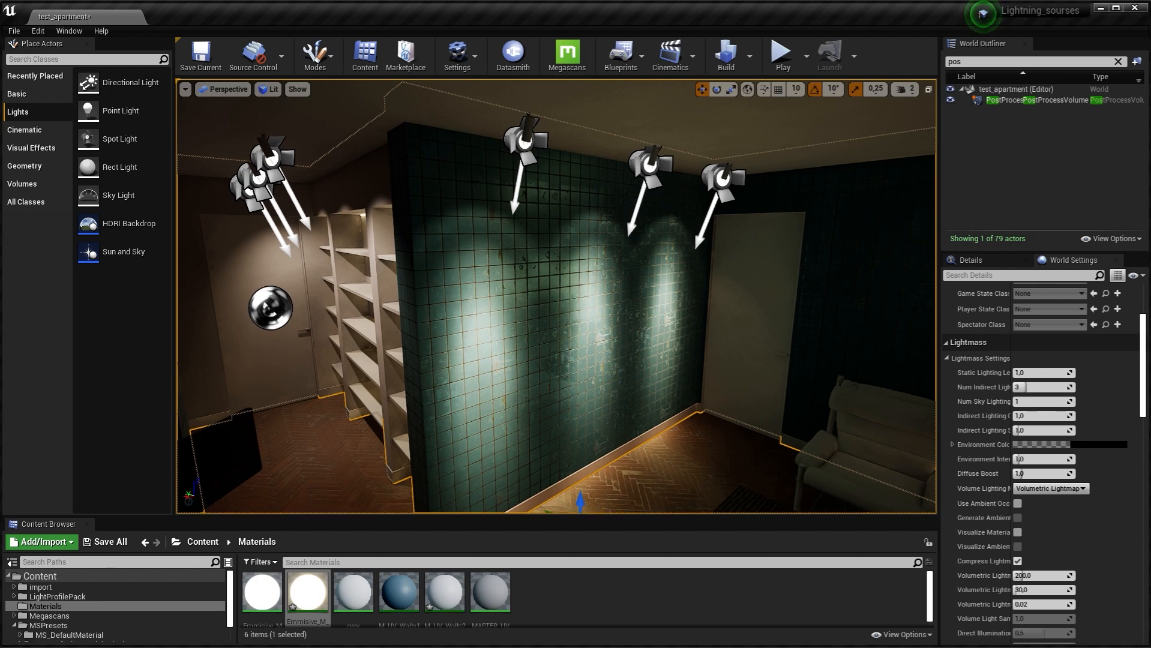
Display the details of the nearest spotlight above the tiled wall and examine its mobility options
{"action": "left_click", "coordinate": [526, 140]}
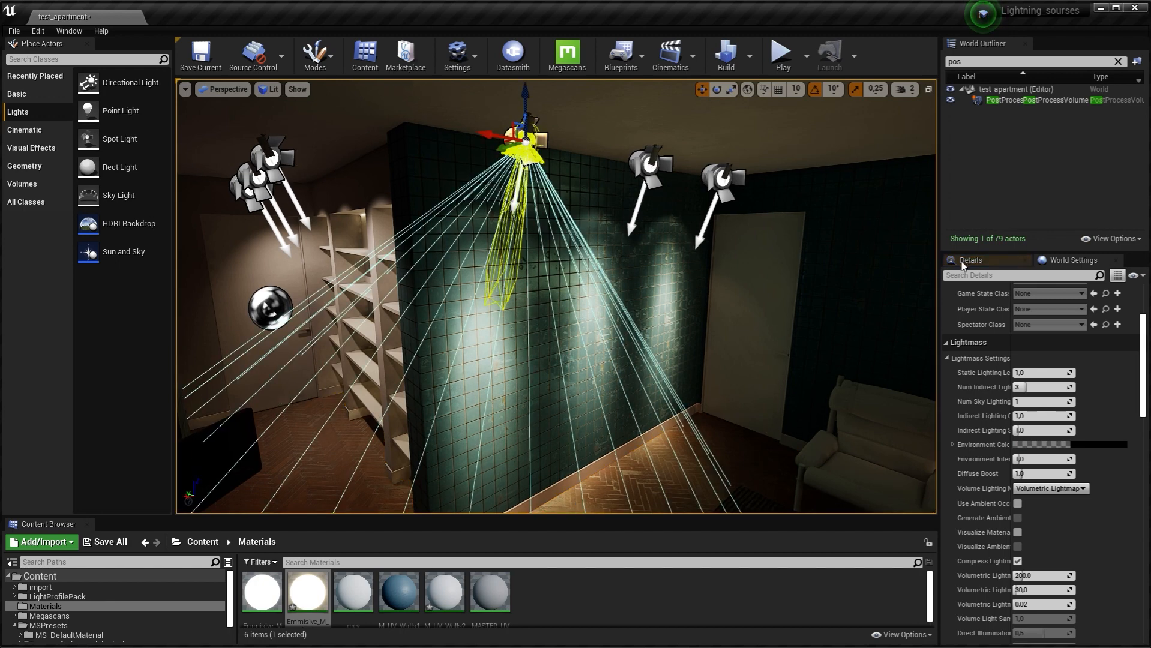
{"action": "left_click", "coordinate": [971, 259]}
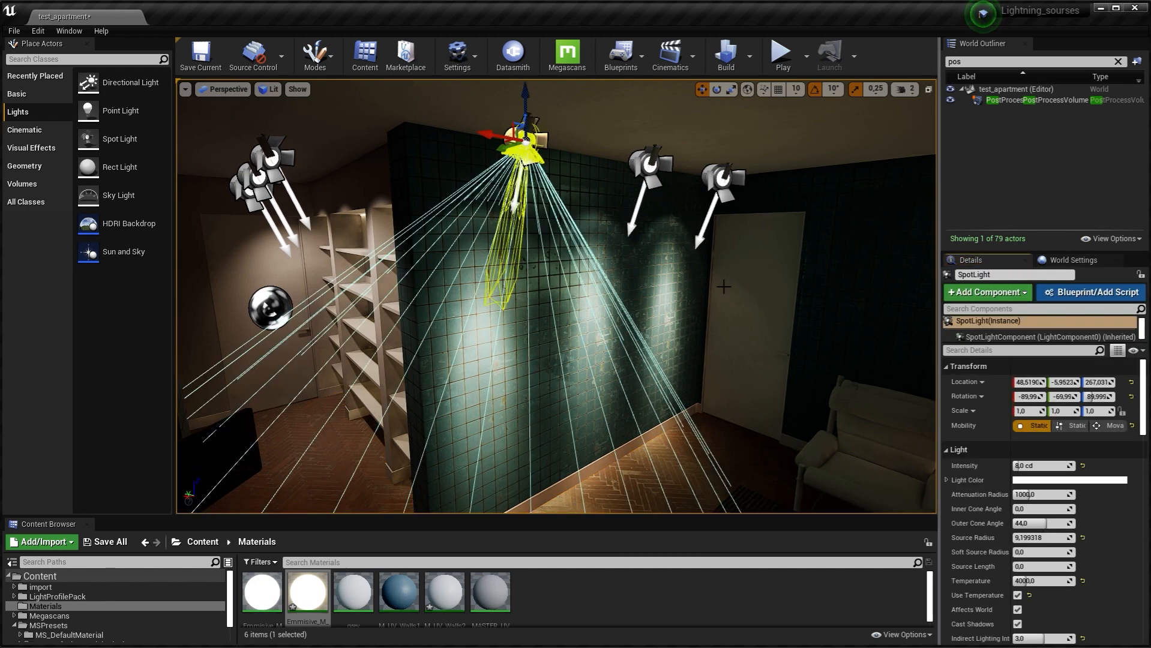
{"action": "right_click_drag", "start_coordinate": [724, 287], "coordinate": [700, 288]}
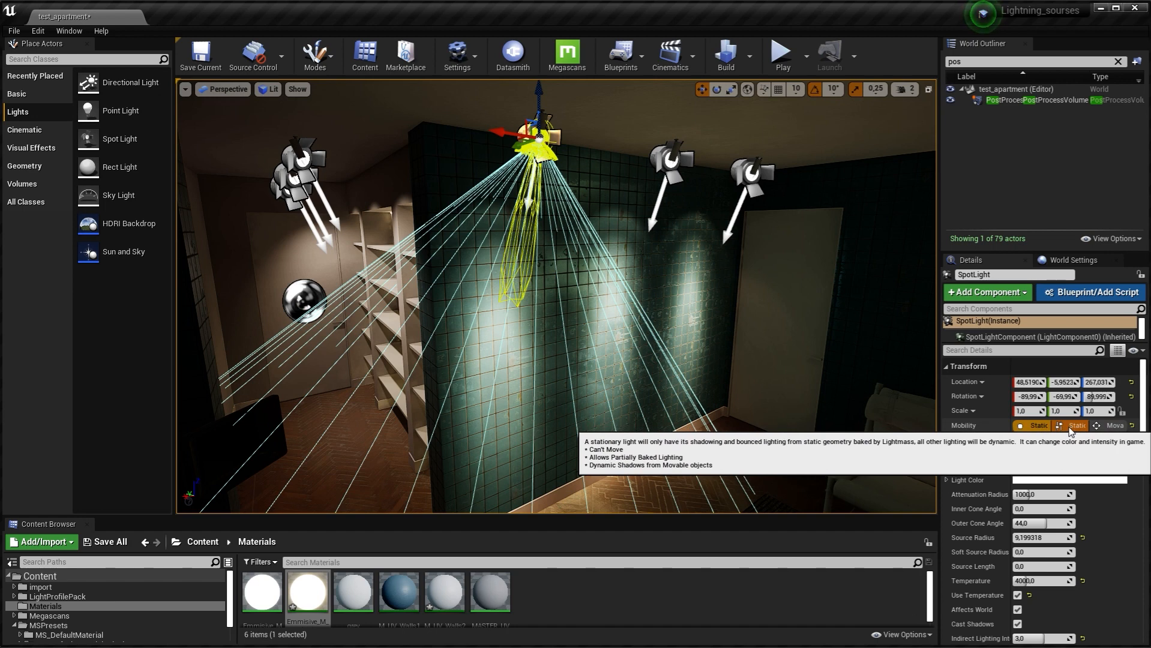
Select the middle spotlight above the tiled wall and examine its static lighting on the tiles
{"action": "left_click", "coordinate": [672, 171]}
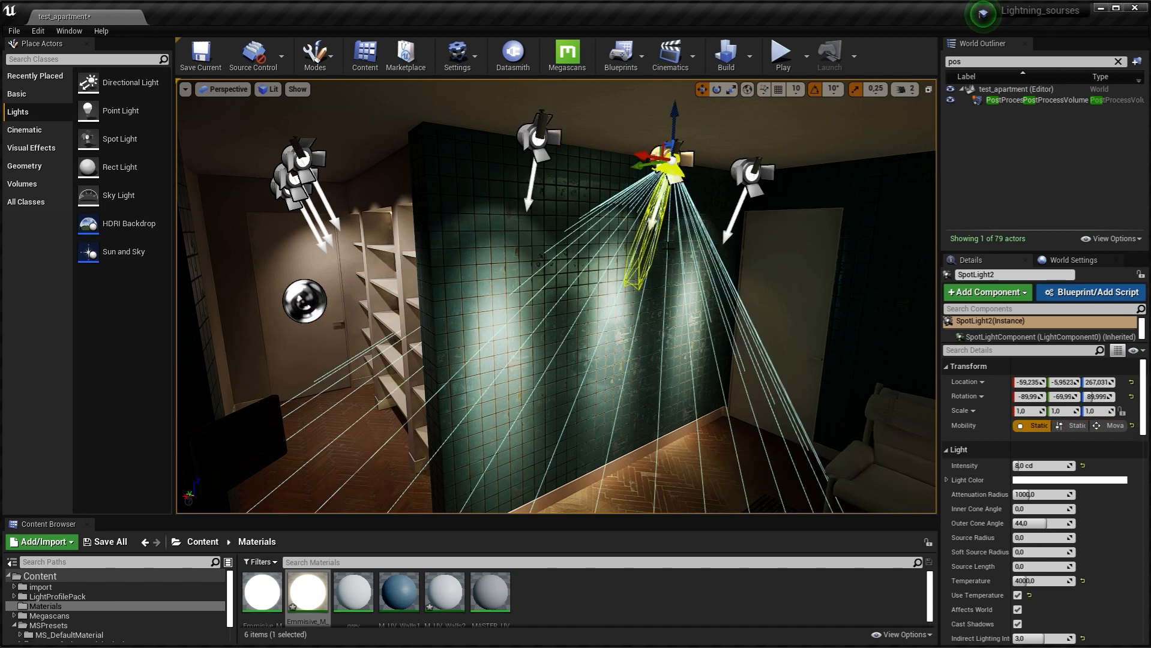
{"action": "key", "text": "w"}
{"action": "right_click_drag", "start_coordinate": [672, 171], "coordinate": [672, 158]}
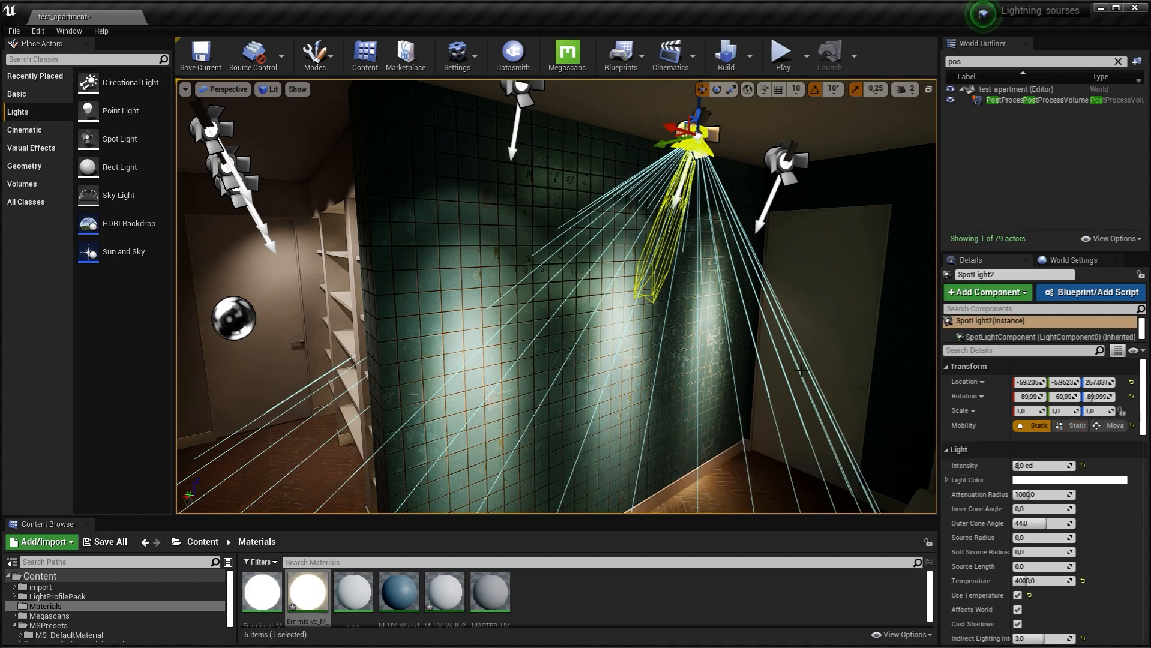
{"action": "key", "text": "s"}
{"action": "right_click_drag", "start_coordinate": [672, 288], "coordinate": [671, 276]}
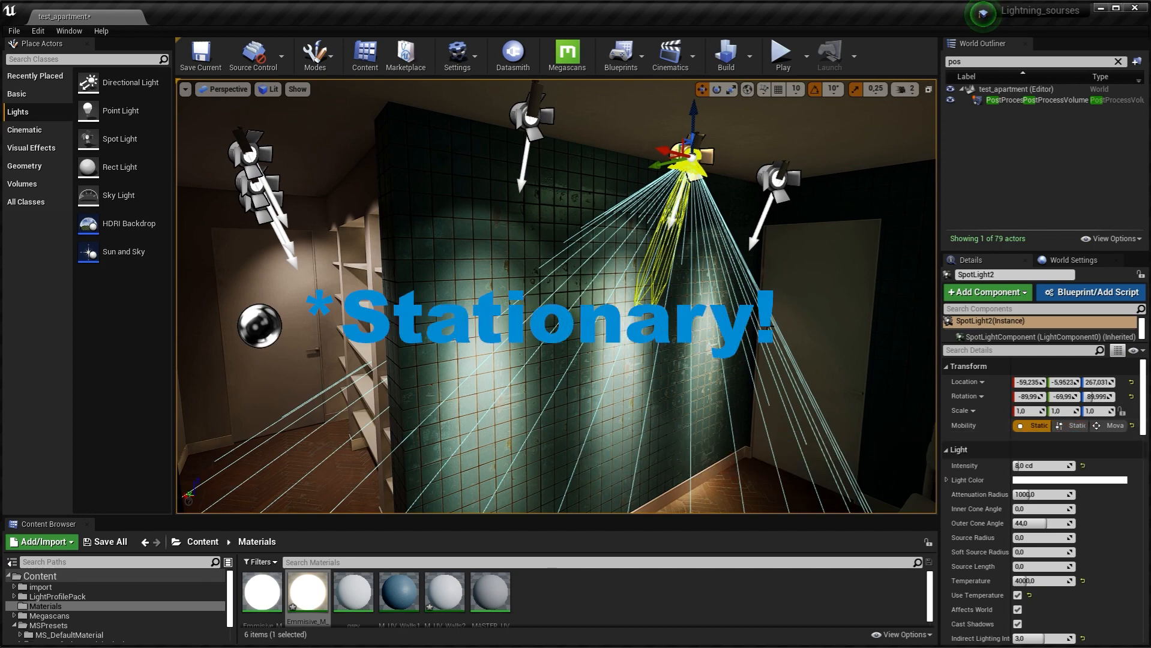
{"action": "key", "text": "s"}
{"action": "right_click_drag", "start_coordinate": [600, 294], "coordinate": [703, 318]}
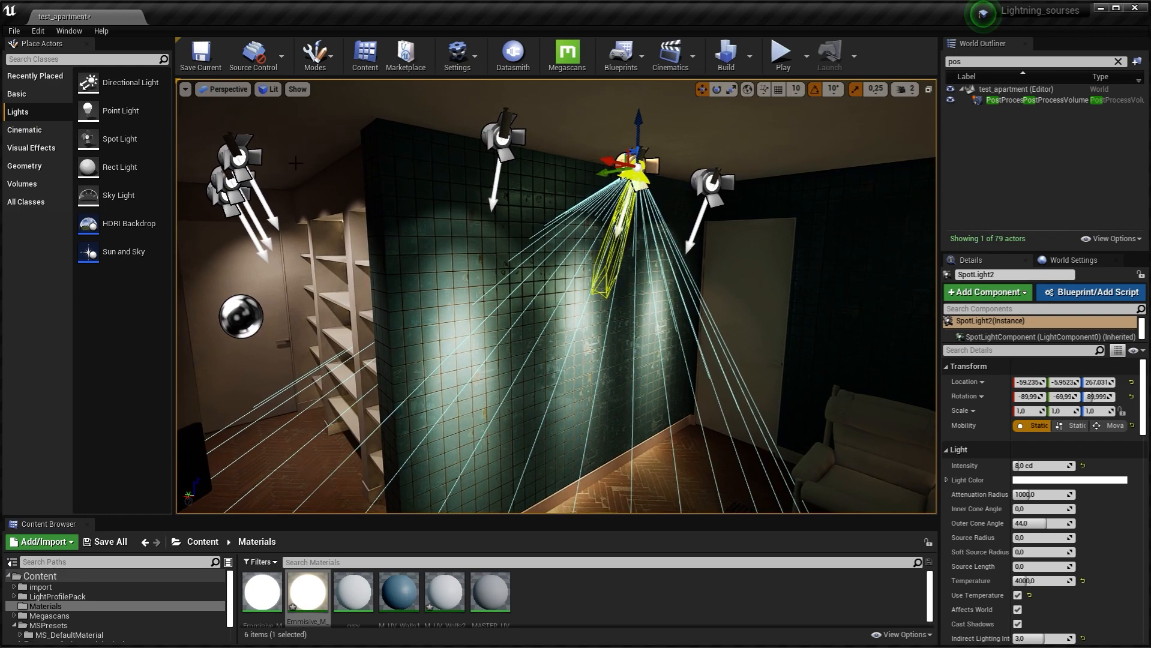
{"action": "right_click_drag", "start_coordinate": [557, 296], "coordinate": [582, 280]}
{"action": "key", "text": "w"}
{"action": "key", "text": "w"}
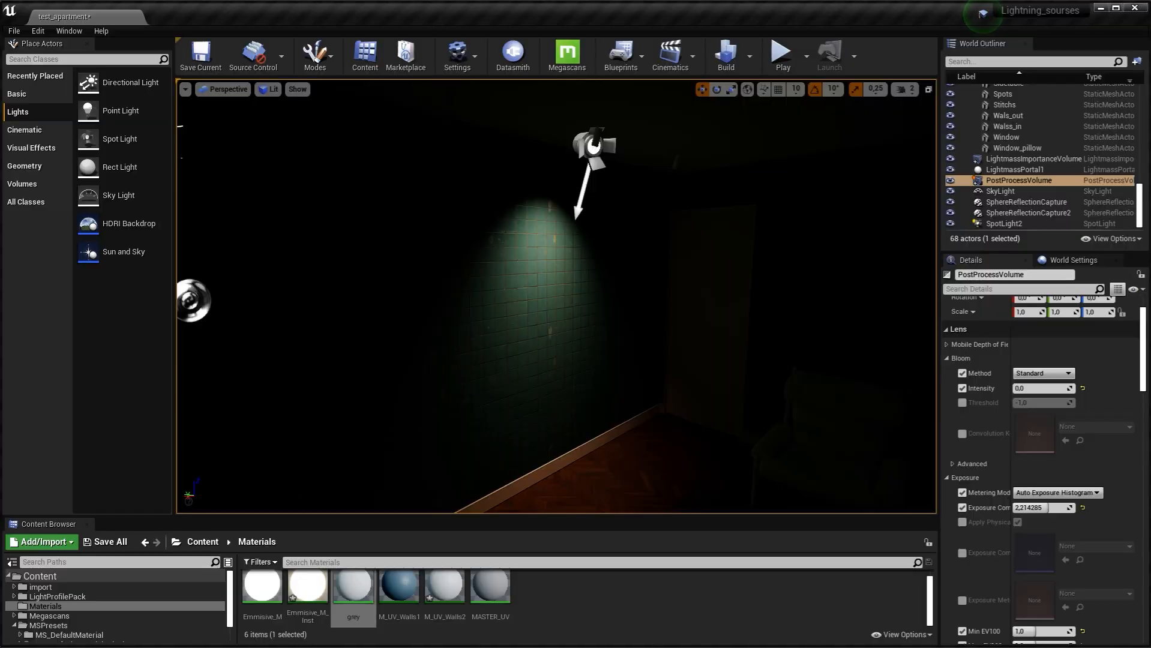
Select SpotLight2 in the darkened room and examine its Stationary mobility and light on the wall
{"action": "right_click_drag", "start_coordinate": [557, 296], "coordinate": [545, 275]}
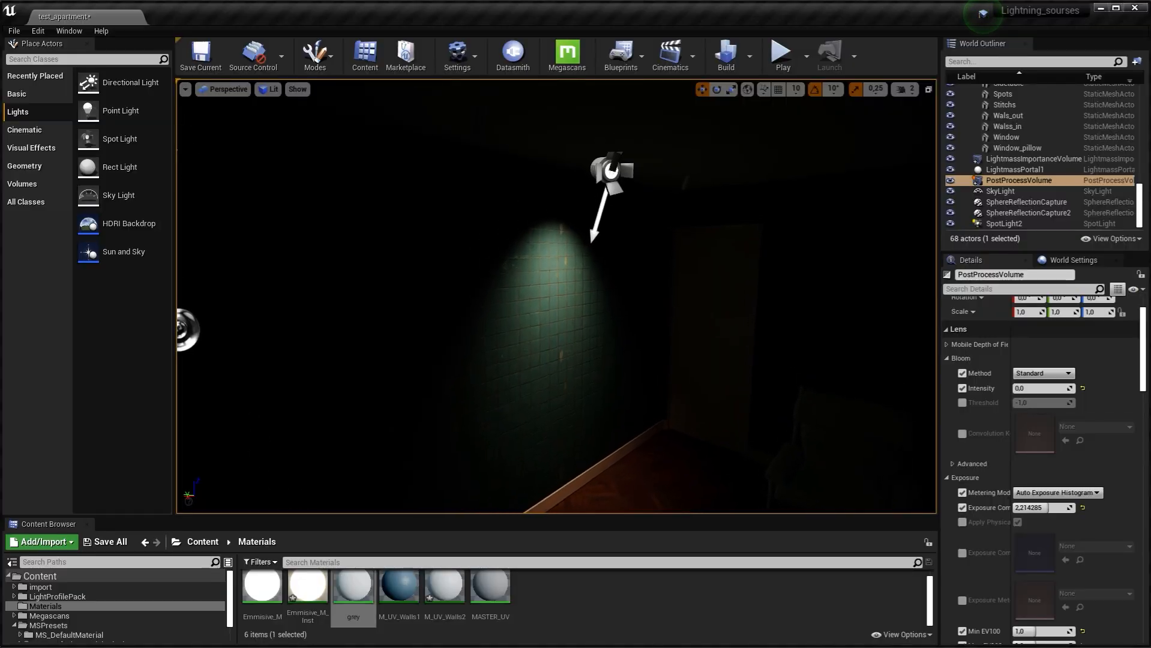
{"action": "left_click", "coordinate": [617, 178]}
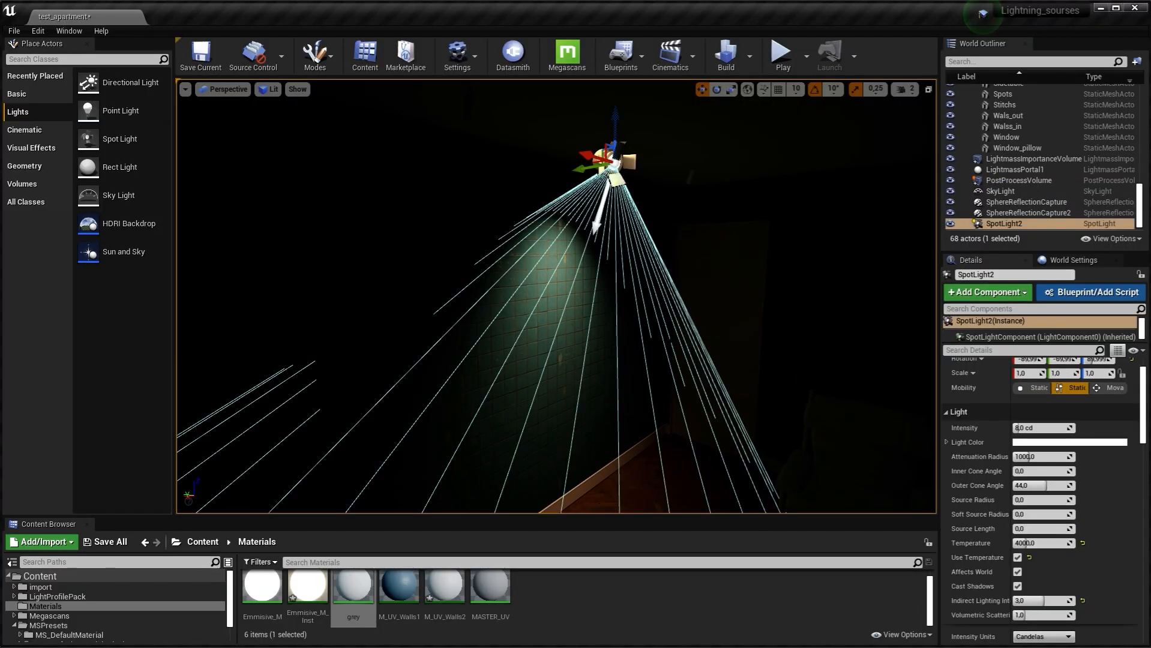
{"action": "key", "text": "w"}
{"action": "right_click_drag", "start_coordinate": [617, 178], "coordinate": [622, 168]}
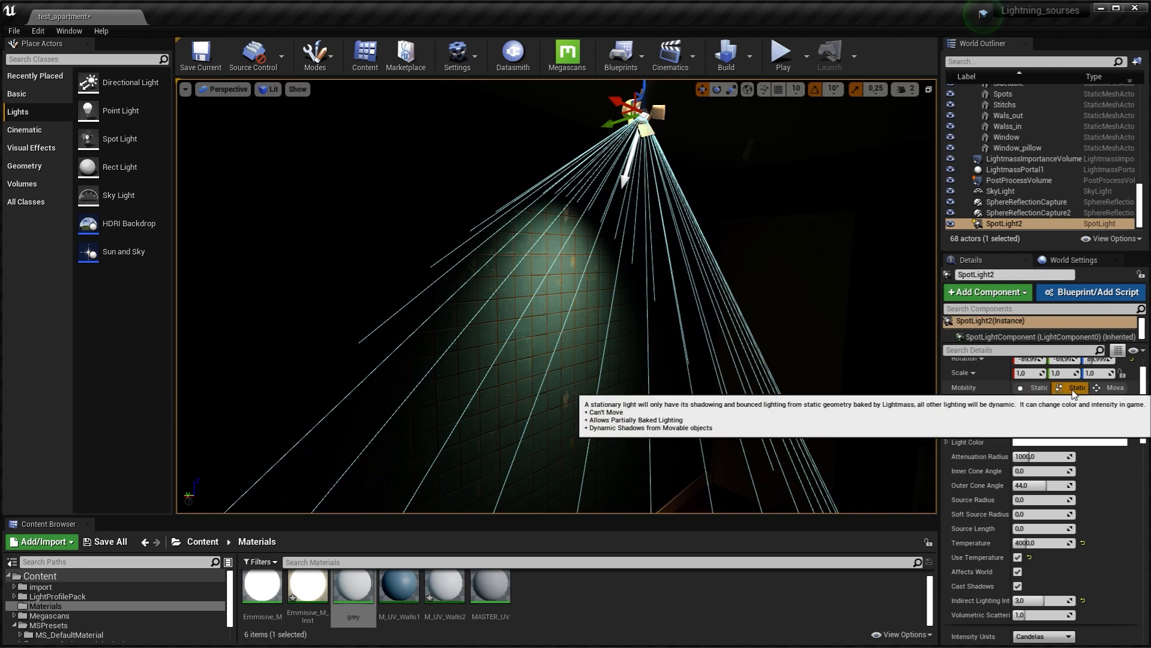
Duplicate SpotLight2 beside the original along the tiled wall and set the copy's mobility to Movable
{"action": "right_click_drag", "start_coordinate": [556, 296], "coordinate": [533, 312]}
{"action": "right_click_drag", "start_coordinate": [750, 346], "coordinate": [727, 307]}
{"action": "left_click_drag", "start_coordinate": [711, 176], "coordinate": [420, 199], "text": "alt"}
{"action": "left_click", "coordinate": [1116, 389]}
Rotate the copied spotlight so it points away from the tiled wall into the room
{"action": "right_click_drag", "start_coordinate": [744, 90], "coordinate": [632, 133]}
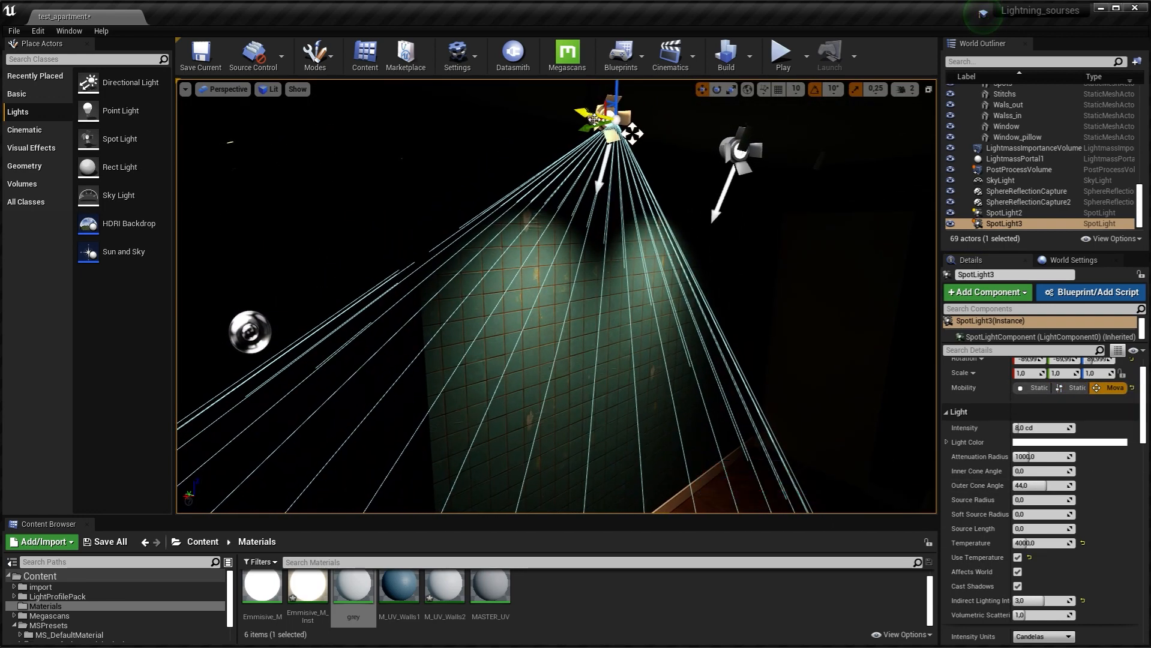
{"action": "right_click_drag", "start_coordinate": [632, 134], "coordinate": [557, 182]}
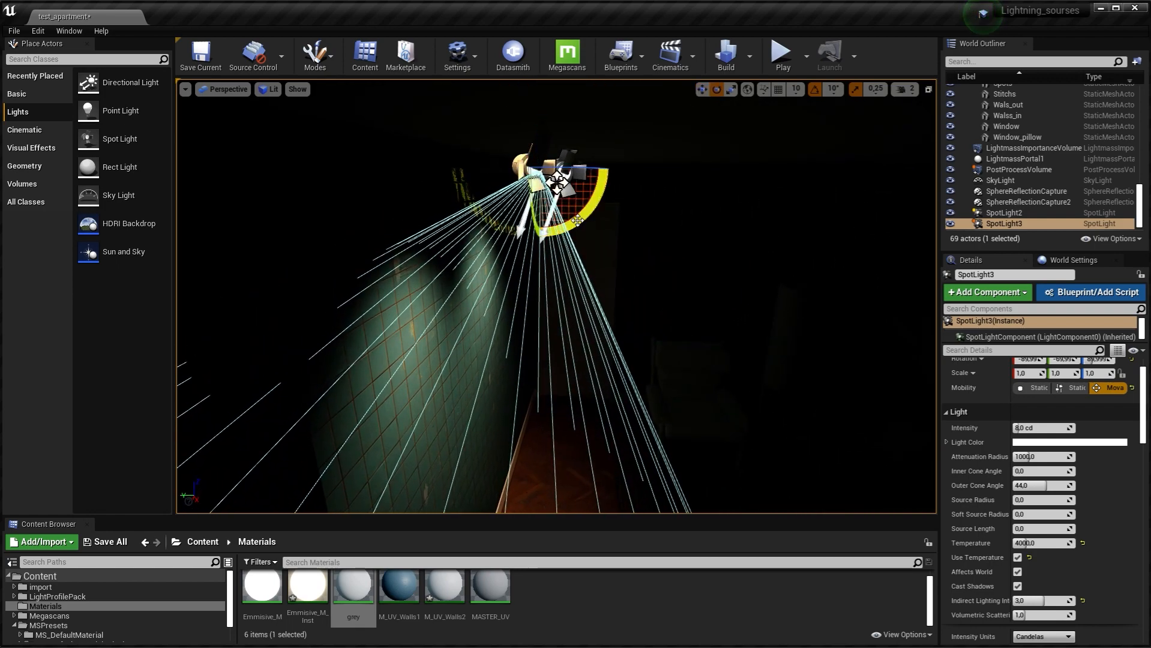
{"action": "left_click_drag", "start_coordinate": [577, 221], "coordinate": [616, 216]}
{"action": "key", "text": "w"}
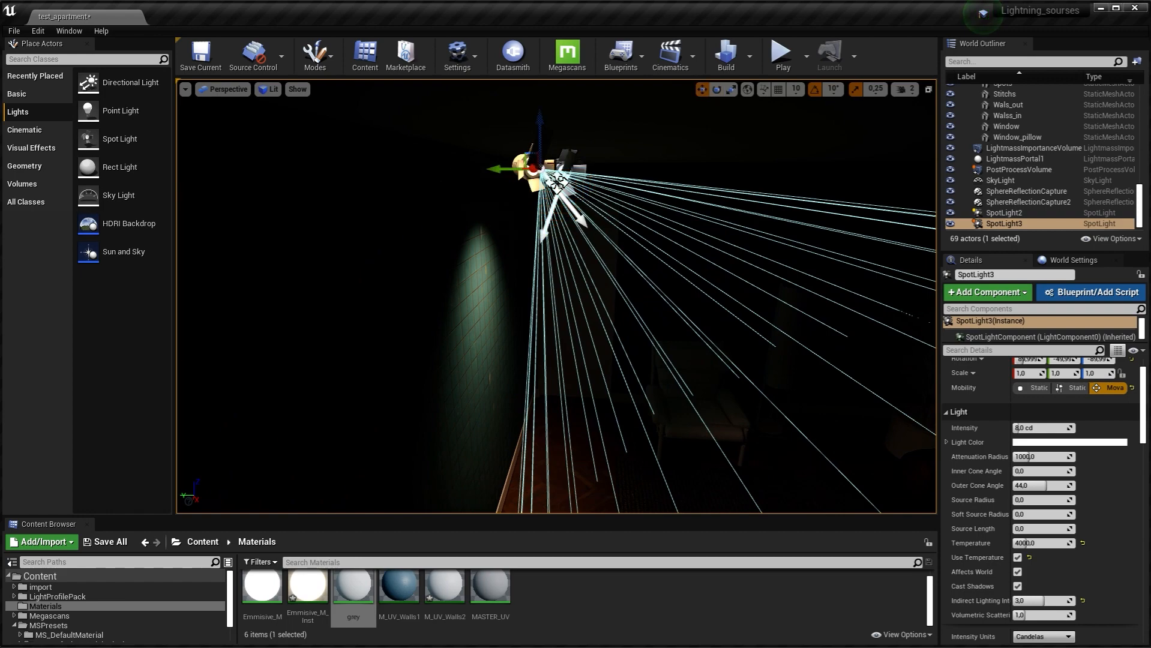
Move the copied spotlight across the room toward the door and rotate its beam there
{"action": "left_click_drag", "start_coordinate": [498, 170], "coordinate": [846, 173]}
{"action": "right_click_drag", "start_coordinate": [846, 173], "coordinate": [999, 219]}
{"action": "right_click_drag", "start_coordinate": [463, 212], "coordinate": [420, 198]}
{"action": "left_click_drag", "start_coordinate": [495, 196], "coordinate": [953, 211]}
{"action": "right_click_drag", "start_coordinate": [858, 354], "coordinate": [900, 366]}
{"action": "key", "text": "e"}
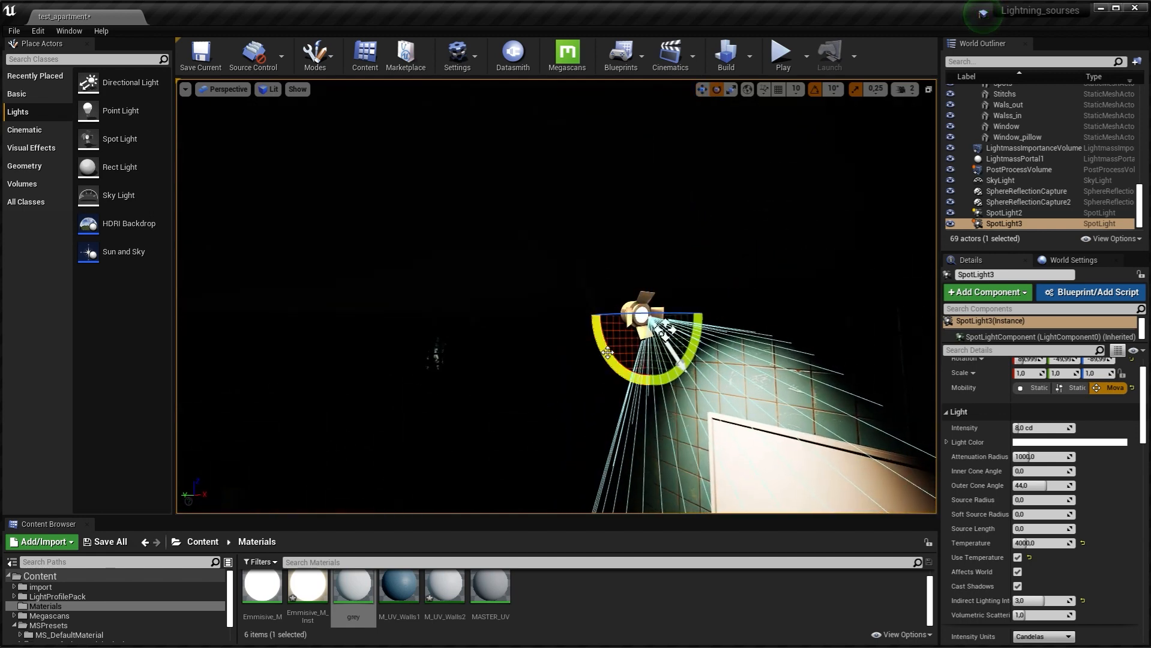
{"action": "left_click_drag", "start_coordinate": [608, 353], "coordinate": [635, 367]}
{"action": "mouse_move", "coordinate": [635, 367]}
{"action": "right_mouse_down"}
{"action": "mouse_move", "coordinate": [720, 364]}
{"action": "mouse_move", "coordinate": [696, 359]}
{"action": "mouse_move", "coordinate": [637, 384]}
{"action": "mouse_move", "coordinate": [576, 343]}
{"action": "mouse_move", "coordinate": [654, 399]}
{"action": "mouse_move", "coordinate": [696, 389]}
{"action": "mouse_move", "coordinate": [640, 350]}
{"action": "right_mouse_up"}
Set the copied spotlight's mobility to Static, then delete the copy
{"action": "left_click", "coordinate": [1034, 389]}
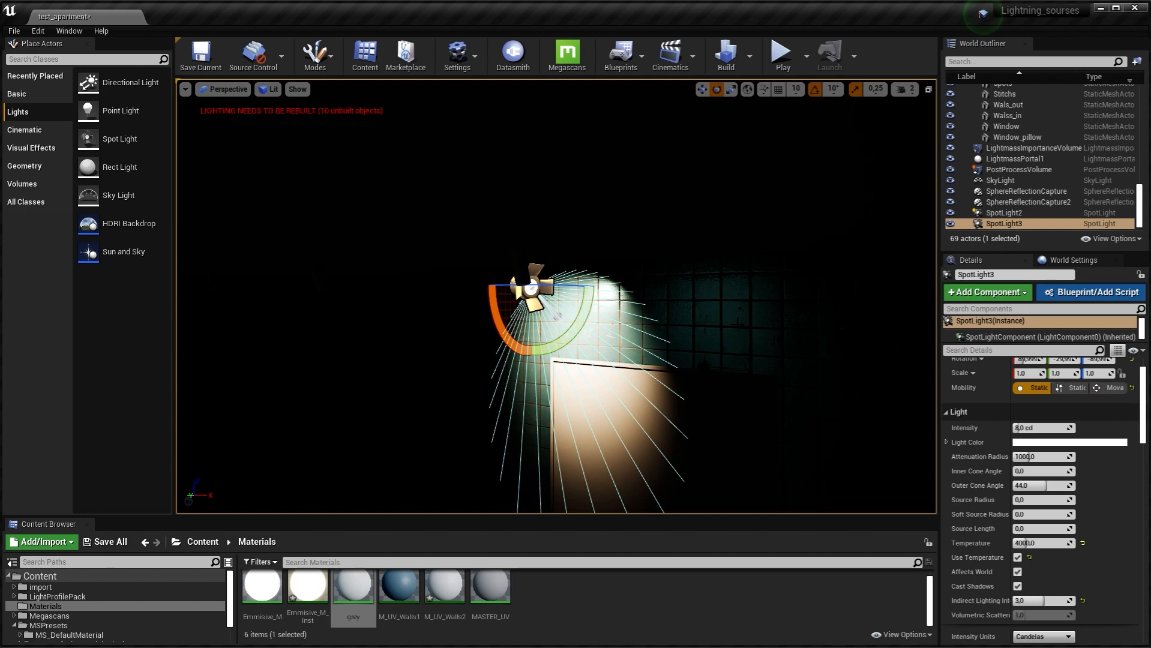
{"action": "right_click_drag", "start_coordinate": [639, 349], "coordinate": [803, 392]}
{"action": "key", "text": "Delete"}
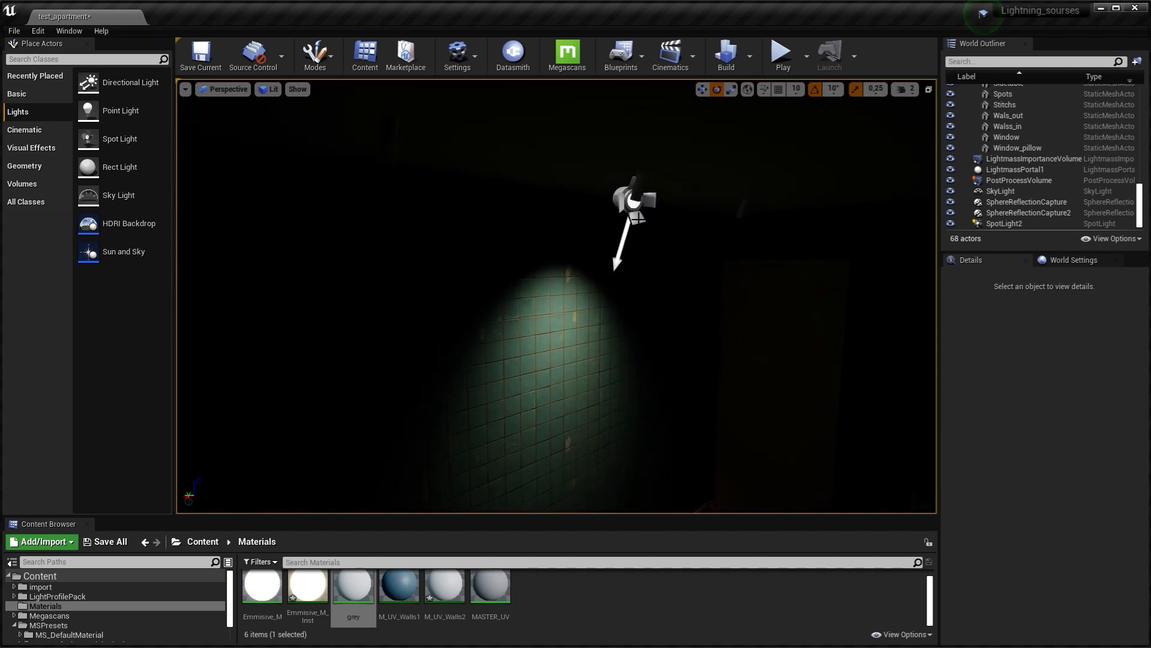
Select SpotLight2 above the tiled wall and hide the editor icons and light guides in the viewport
{"action": "right_click_drag", "start_coordinate": [623, 242], "coordinate": [679, 246]}
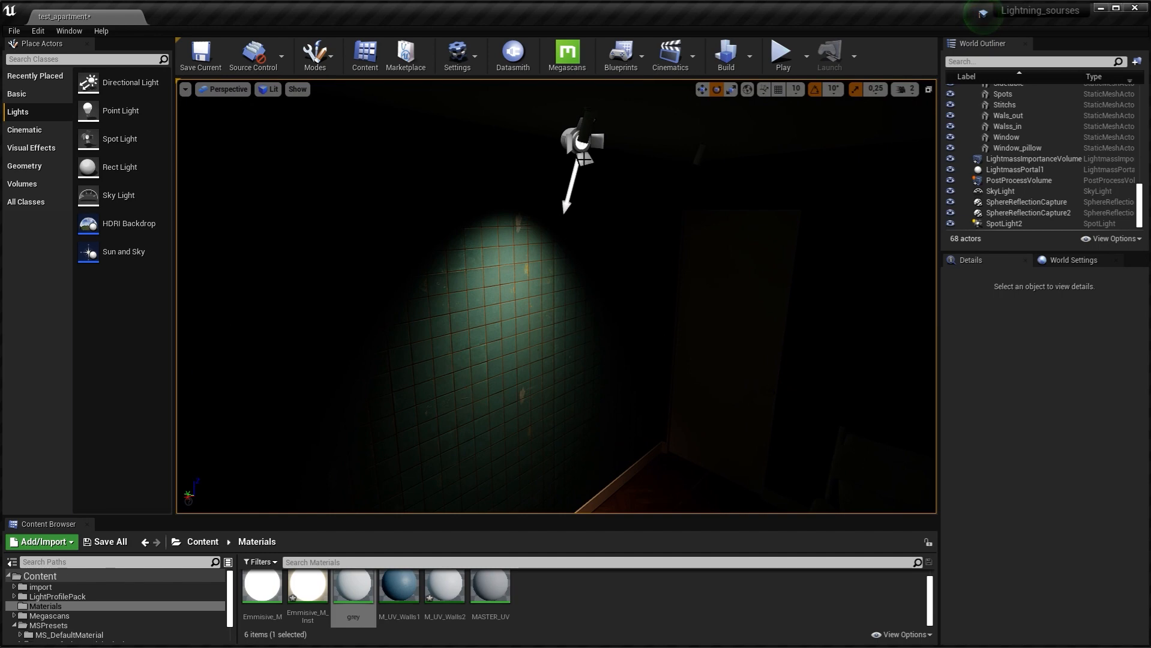
{"action": "left_click", "coordinate": [582, 138]}
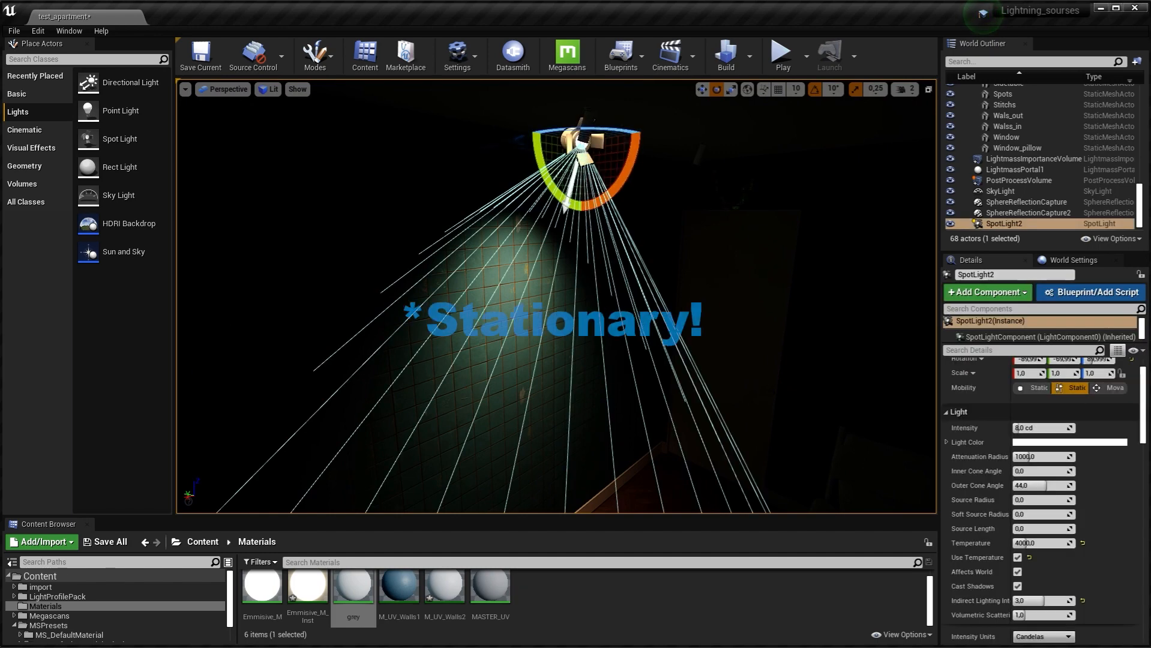
{"action": "right_click_drag", "start_coordinate": [674, 325], "coordinate": [639, 333]}
{"action": "key", "text": "s"}
{"action": "key", "text": "g"}
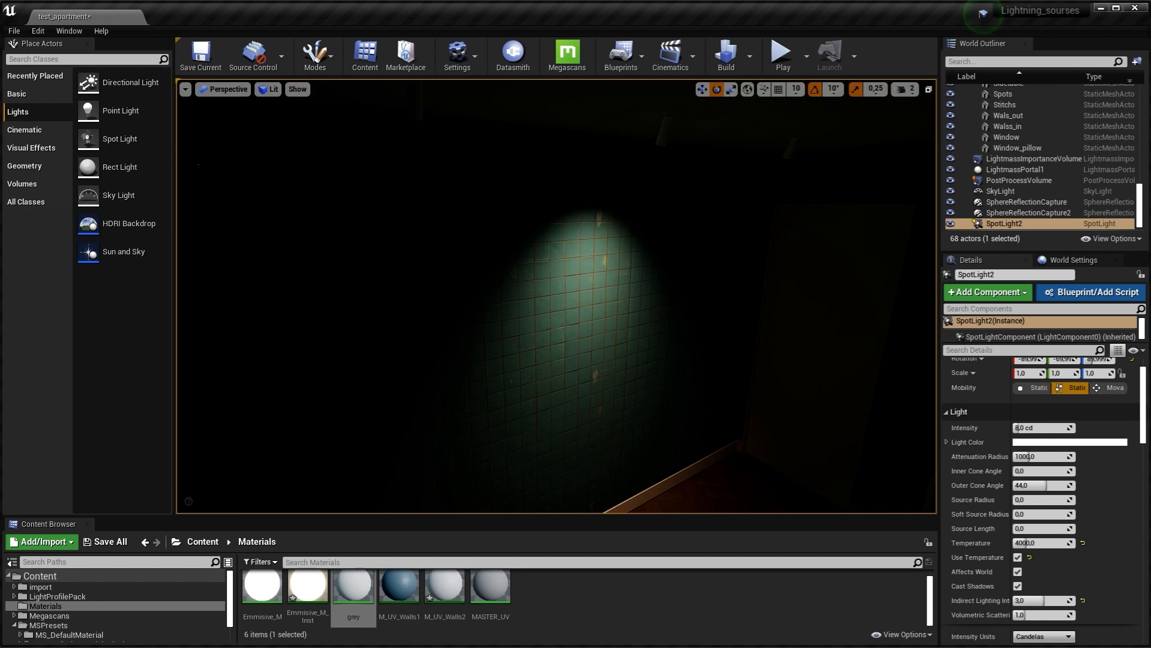
Raise SpotLight2's intensity to about 55 cd
{"action": "right_click_drag", "start_coordinate": [557, 296], "coordinate": [577, 303]}
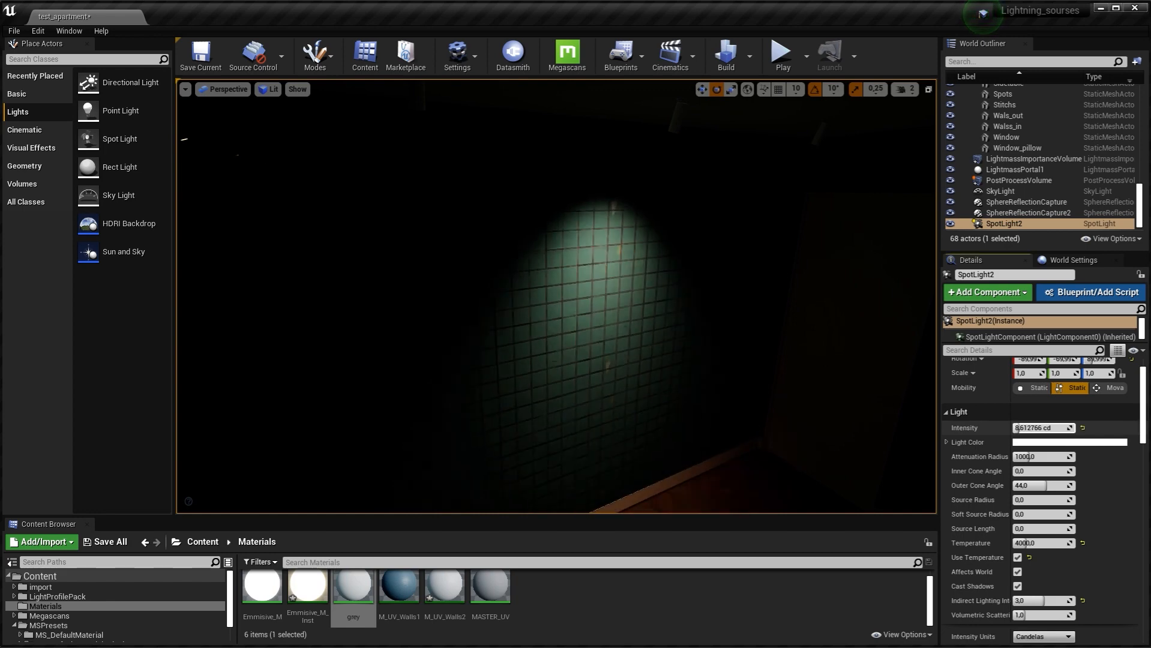
{"action": "mouse_move", "coordinate": [1041, 428]}
{"action": "left_mouse_down"}
{"action": "mouse_move", "coordinate": [1080, 428]}
{"action": "mouse_move", "coordinate": [1014, 428]}
{"action": "mouse_move", "coordinate": [1035, 428]}
{"action": "left_mouse_up"}
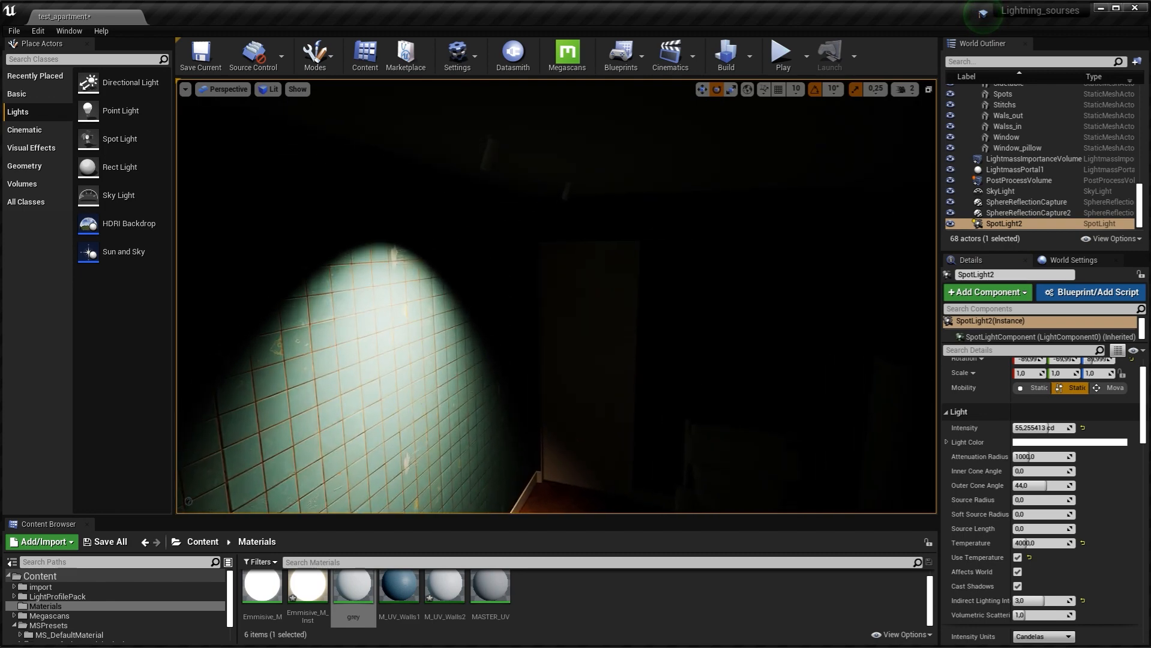
Lower SpotLight2's intensity to about 12.7 cd
{"action": "mouse_move", "coordinate": [691, 392]}
{"action": "right_mouse_down"}
{"action": "mouse_move", "coordinate": [717, 453]}
{"action": "mouse_move", "coordinate": [666, 432]}
{"action": "mouse_move", "coordinate": [691, 391]}
{"action": "right_mouse_up"}
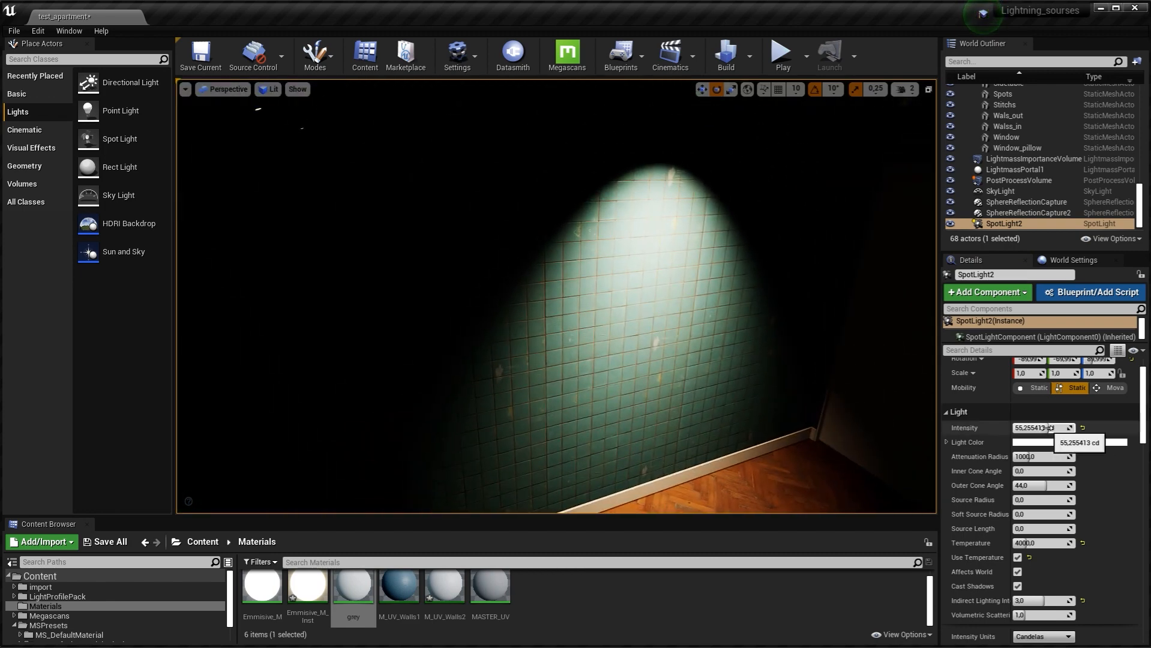
{"action": "left_click_drag", "start_coordinate": [1047, 428], "coordinate": [1022, 428]}
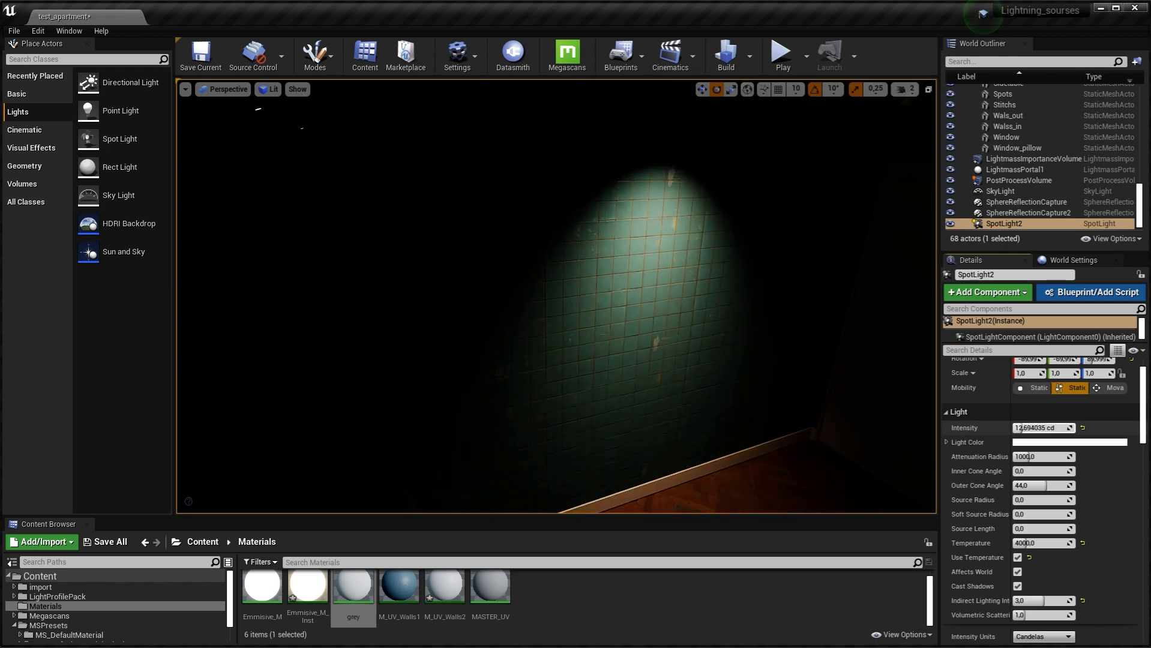
{"action": "right_click_drag", "start_coordinate": [720, 324], "coordinate": [765, 323]}
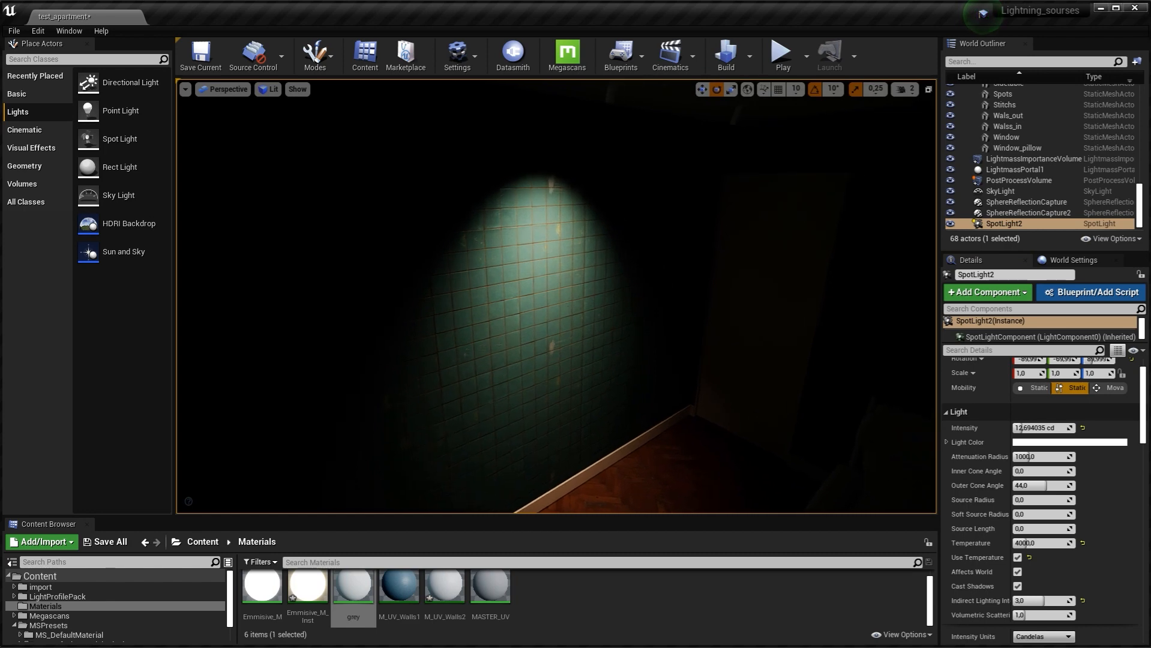
Try red, green and orange-red light colours on SpotLight2, then discard the colour change
{"action": "left_click", "coordinate": [1043, 444]}
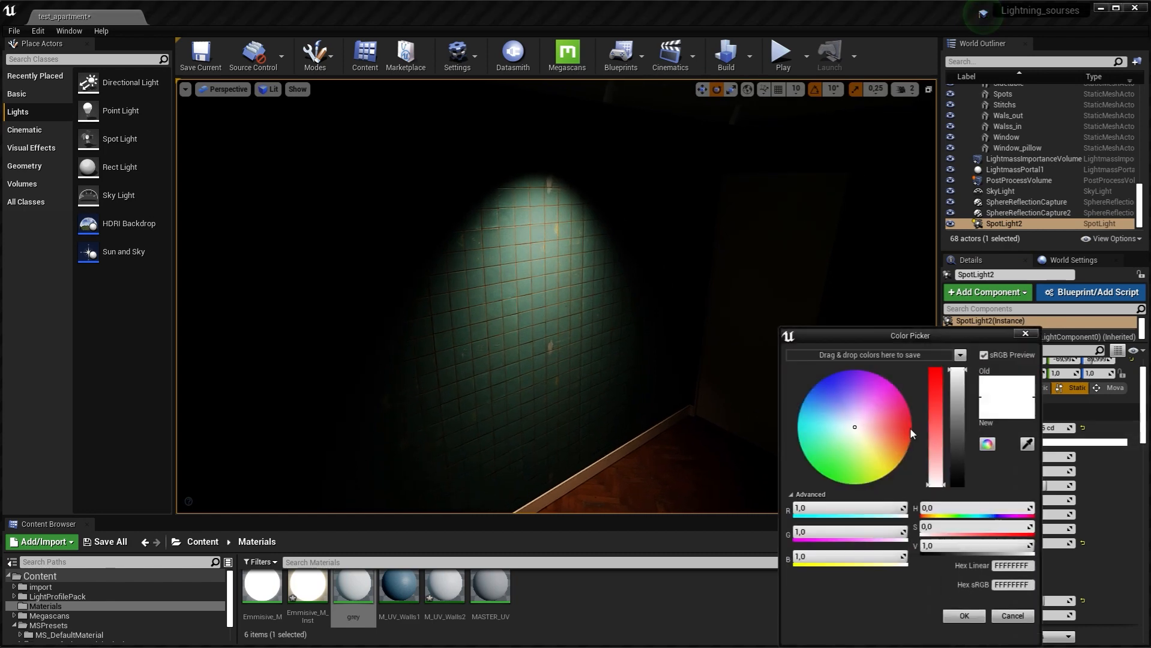
{"action": "left_click", "coordinate": [895, 422]}
{"action": "left_click", "coordinate": [958, 421]}
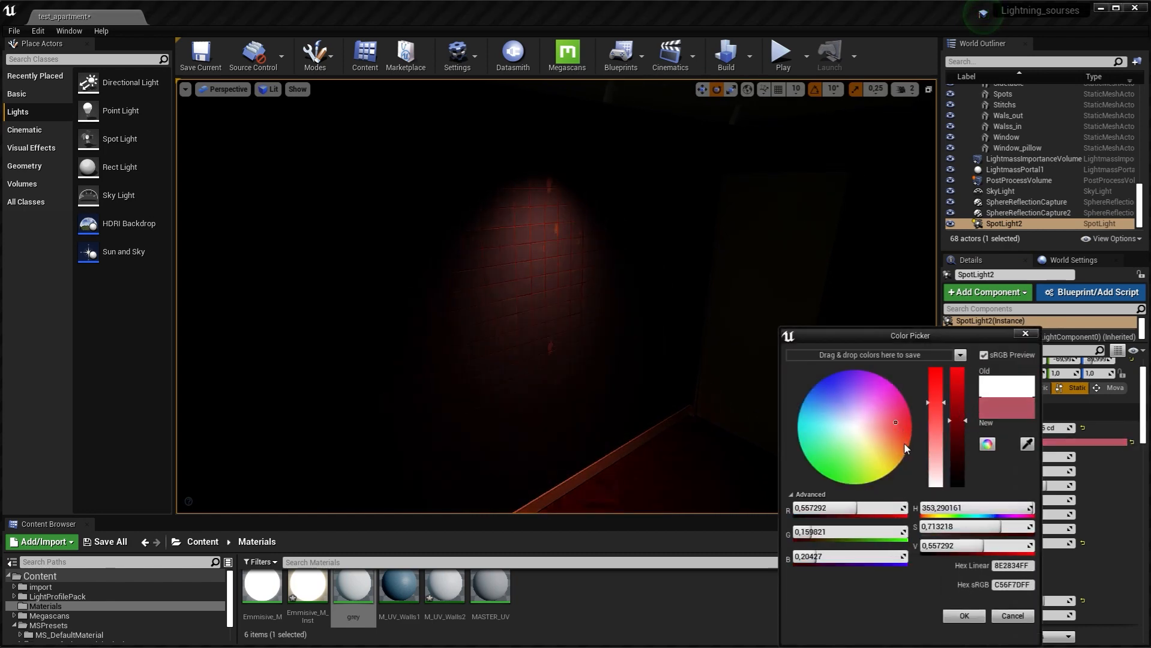
{"action": "left_click_drag", "start_coordinate": [906, 448], "coordinate": [843, 456]}
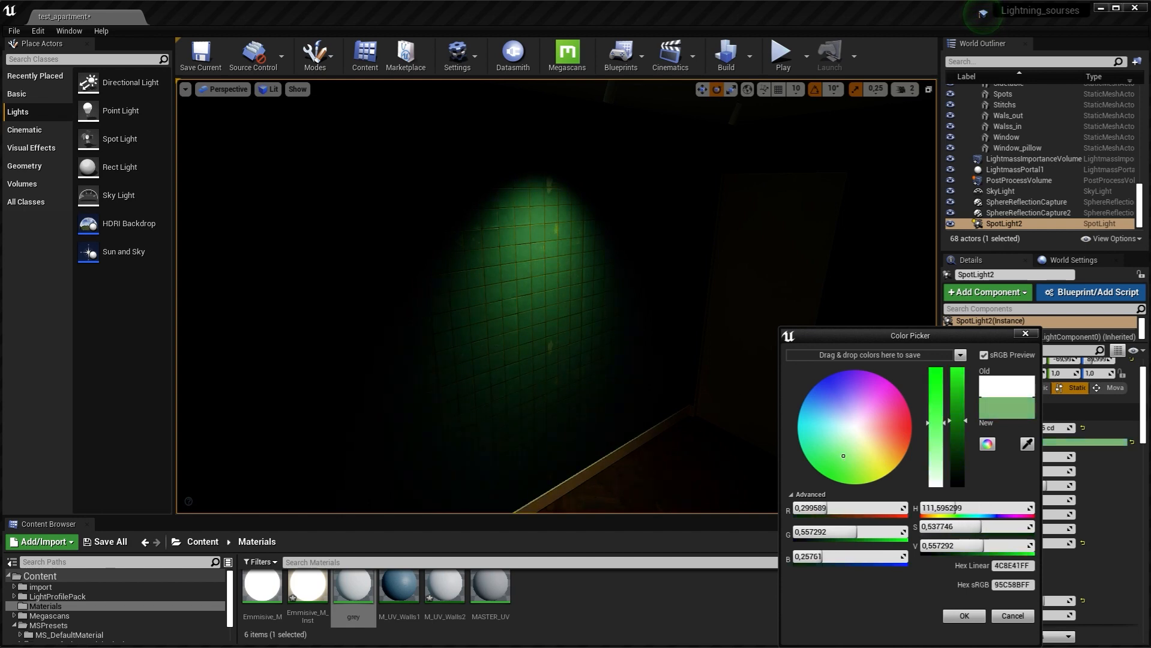
{"action": "right_click_drag", "start_coordinate": [697, 420], "coordinate": [679, 468]}
{"action": "left_click_drag", "start_coordinate": [938, 456], "coordinate": [963, 375]}
{"action": "left_click_drag", "start_coordinate": [902, 425], "coordinate": [912, 434]}
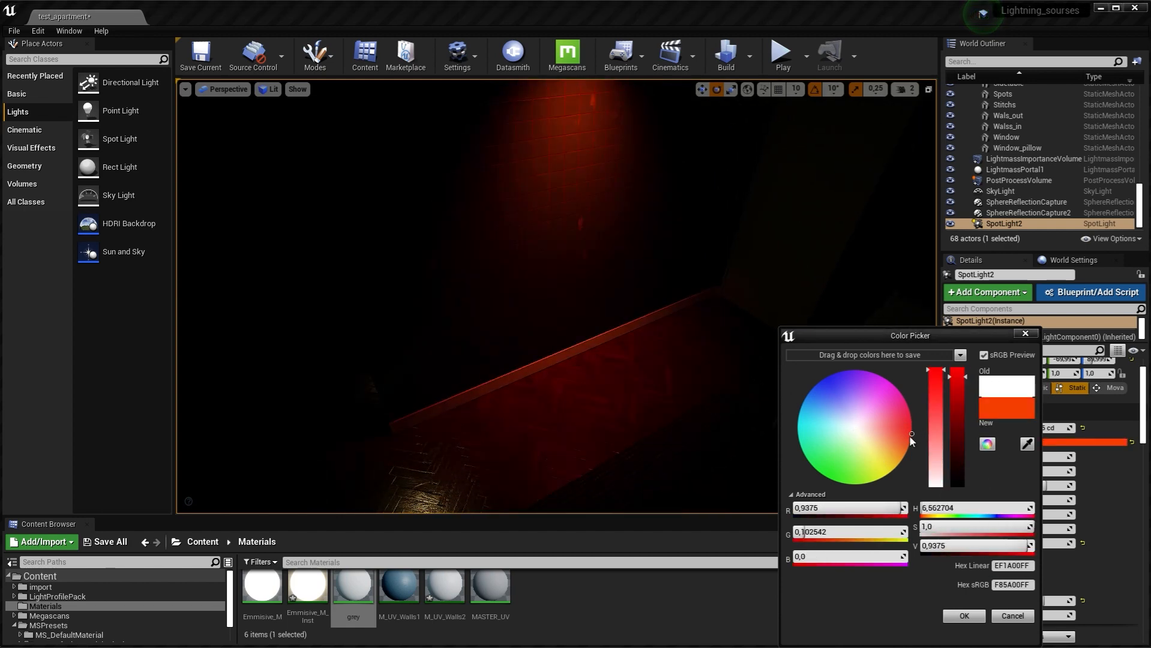
{"action": "right_click_drag", "start_coordinate": [708, 414], "coordinate": [729, 373]}
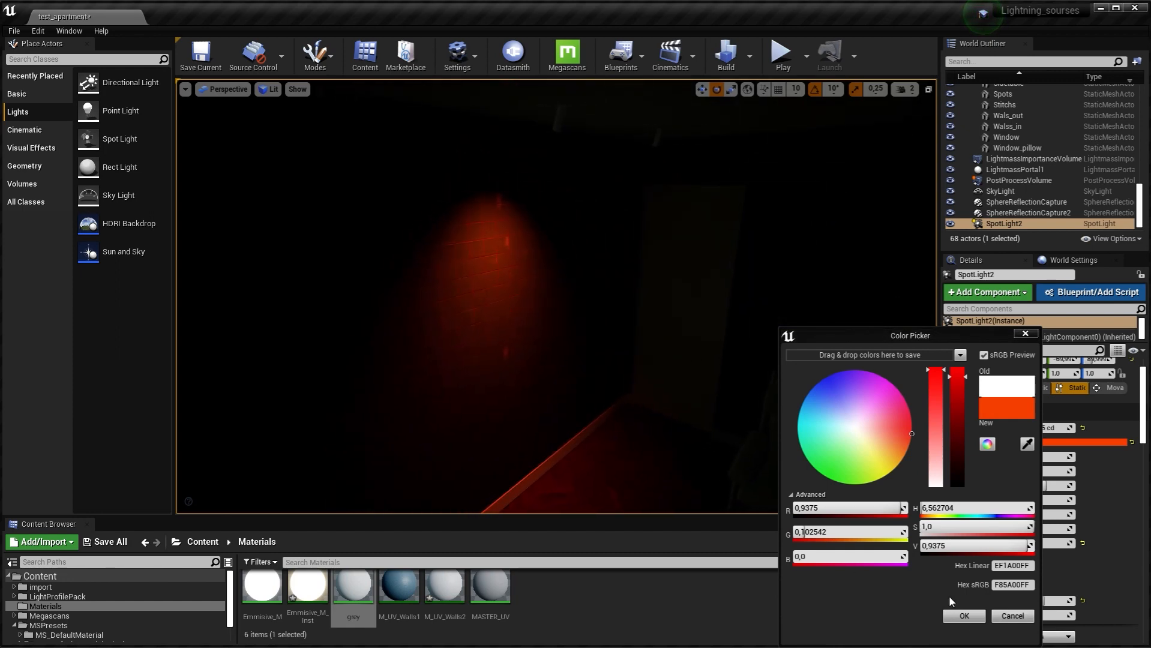
{"action": "mouse_move", "coordinate": [702, 420]}
{"action": "right_mouse_down"}
{"action": "mouse_move", "coordinate": [730, 472]}
{"action": "mouse_move", "coordinate": [728, 390]}
{"action": "mouse_move", "coordinate": [727, 407]}
{"action": "mouse_move", "coordinate": [691, 367]}
{"action": "mouse_move", "coordinate": [708, 370]}
{"action": "mouse_move", "coordinate": [720, 399]}
{"action": "mouse_move", "coordinate": [690, 428]}
{"action": "right_mouse_up"}
{"action": "left_click", "coordinate": [1012, 616]}
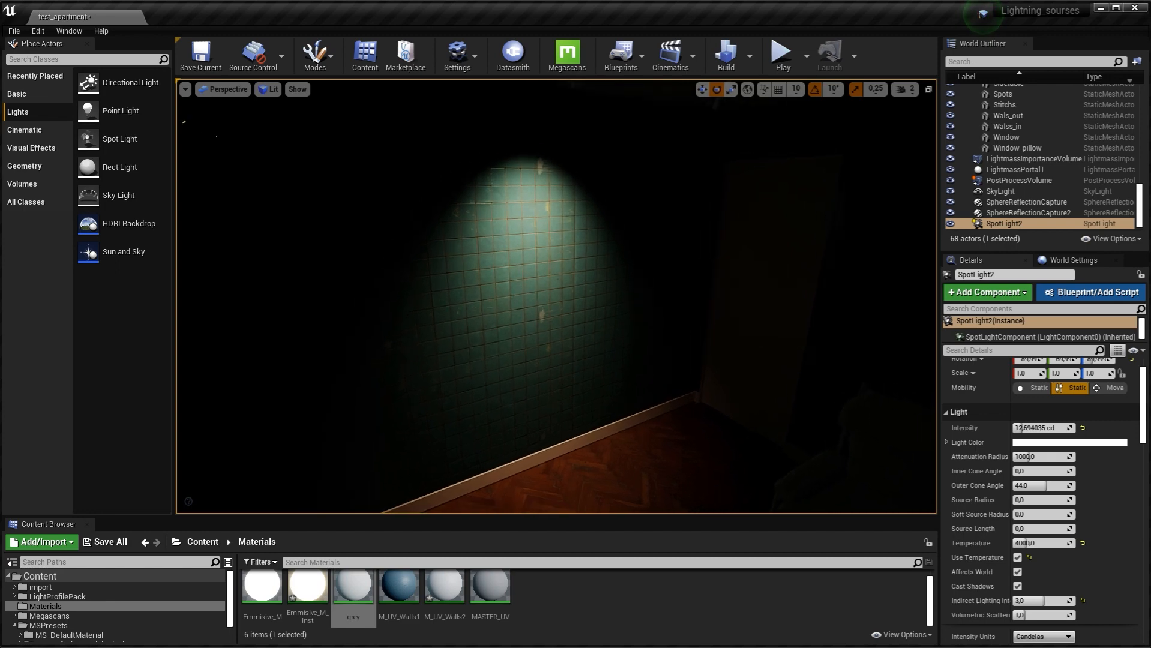
Show the editor icons and light guides in the viewport again
{"action": "right_click_drag", "start_coordinate": [557, 297], "coordinate": [538, 265]}
{"action": "key", "text": "g"}
{"action": "key", "text": "w"}
{"action": "key", "text": "w"}
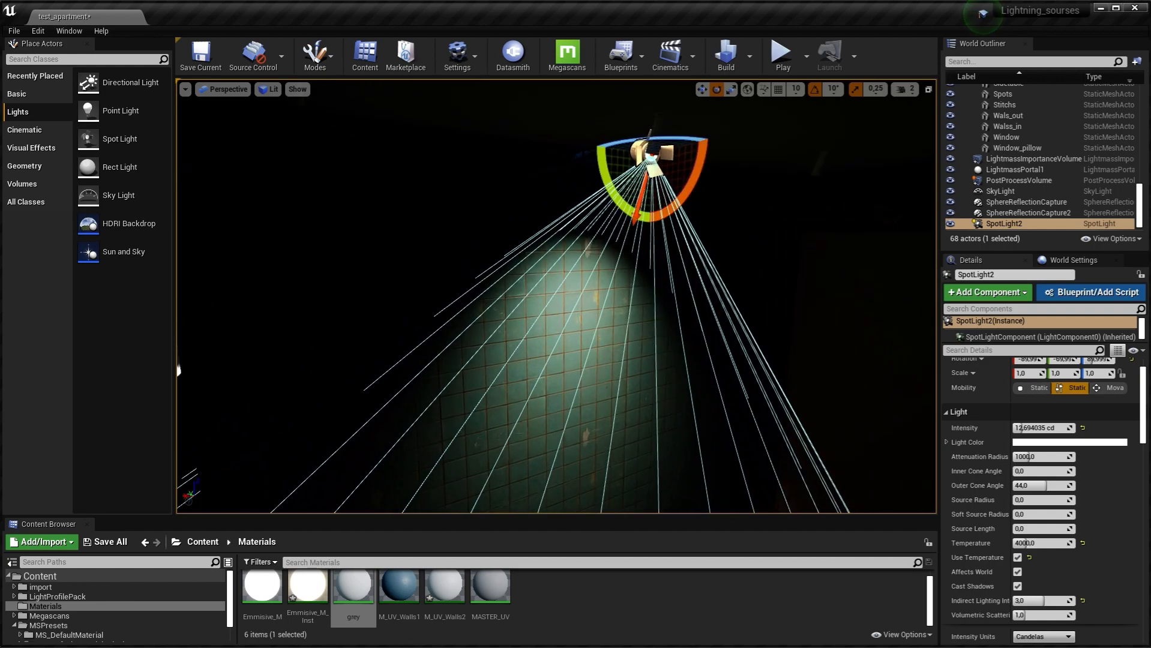
Duplicate SpotLight2 across the room and rotate the copy so its beam lights the sofa and palm
{"action": "key", "text": "d"}
{"action": "right_click_drag", "start_coordinate": [675, 373], "coordinate": [761, 389]}
{"action": "key", "text": "w"}
{"action": "key", "text": "s"}
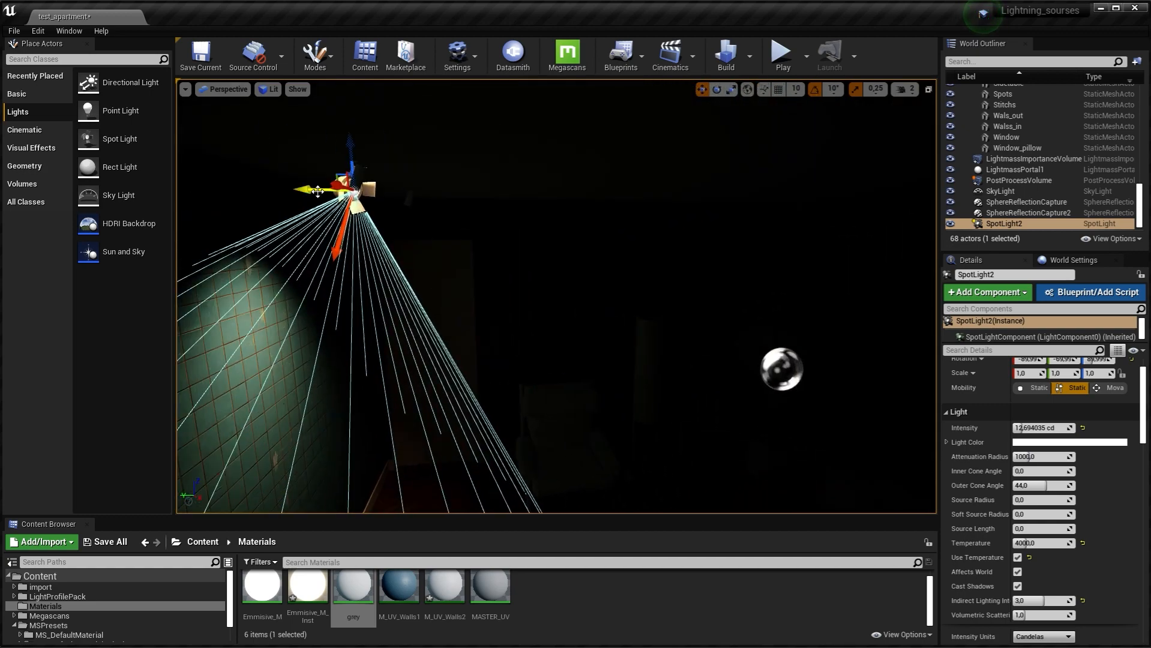
{"action": "left_click_drag", "start_coordinate": [318, 191], "coordinate": [709, 228], "text": "alt"}
{"action": "key", "text": "e"}
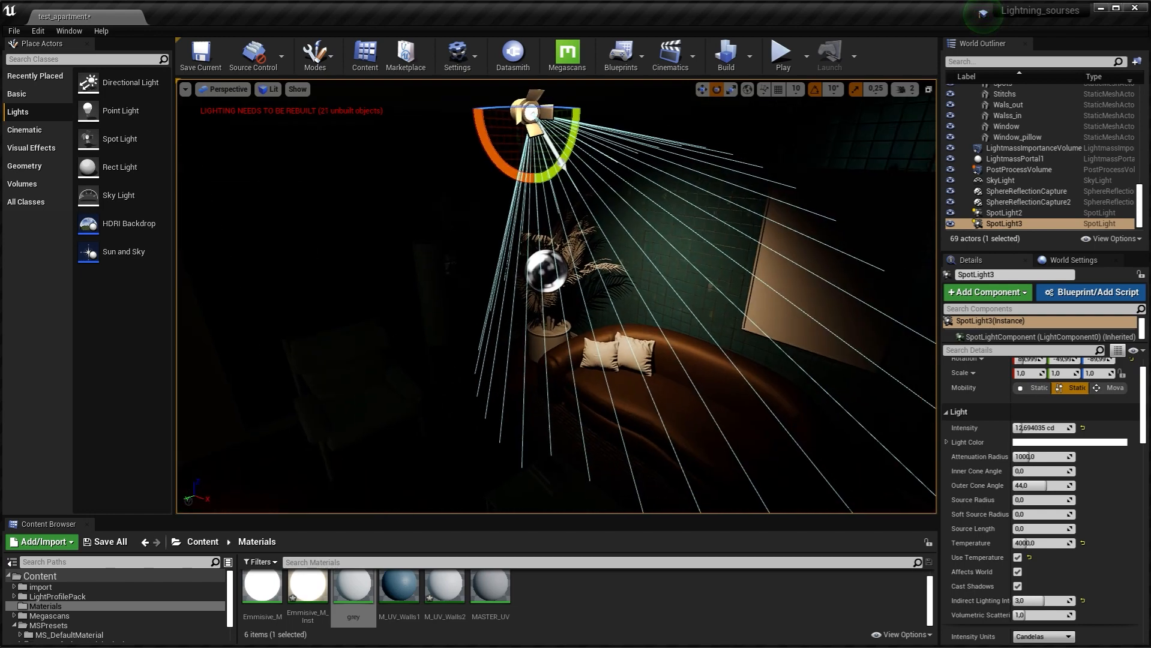
Reduce the copied spotlight's attenuation radius to 100, then set it to 400
{"action": "right_click_drag", "start_coordinate": [556, 296], "coordinate": [630, 287]}
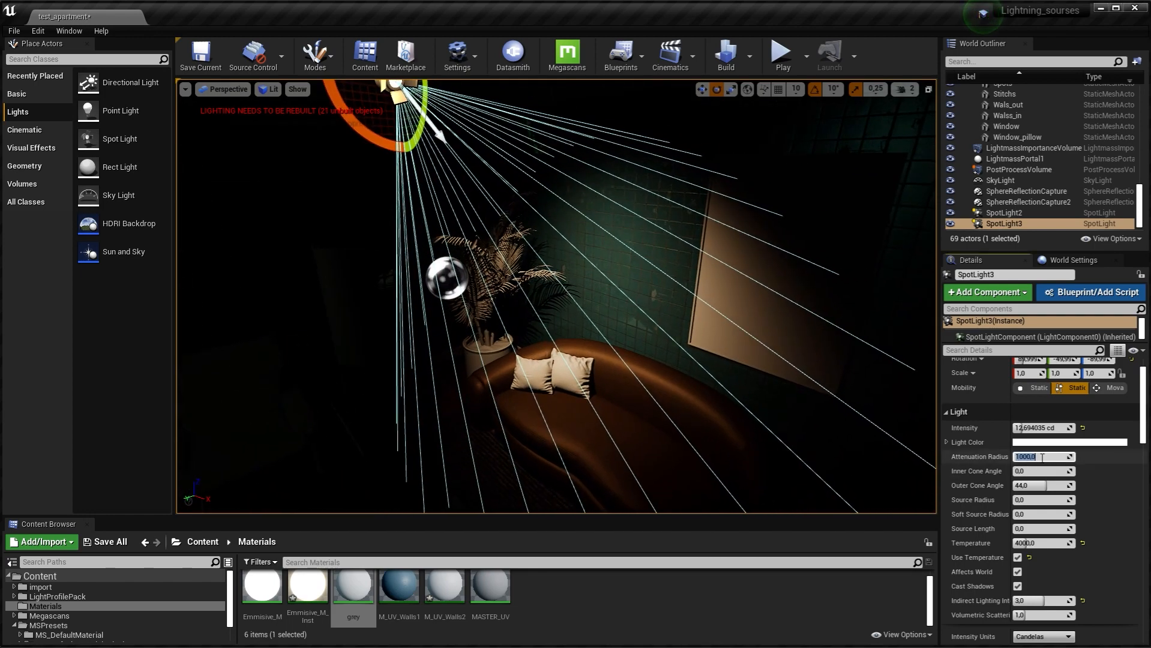
{"action": "key", "text": "Return"}
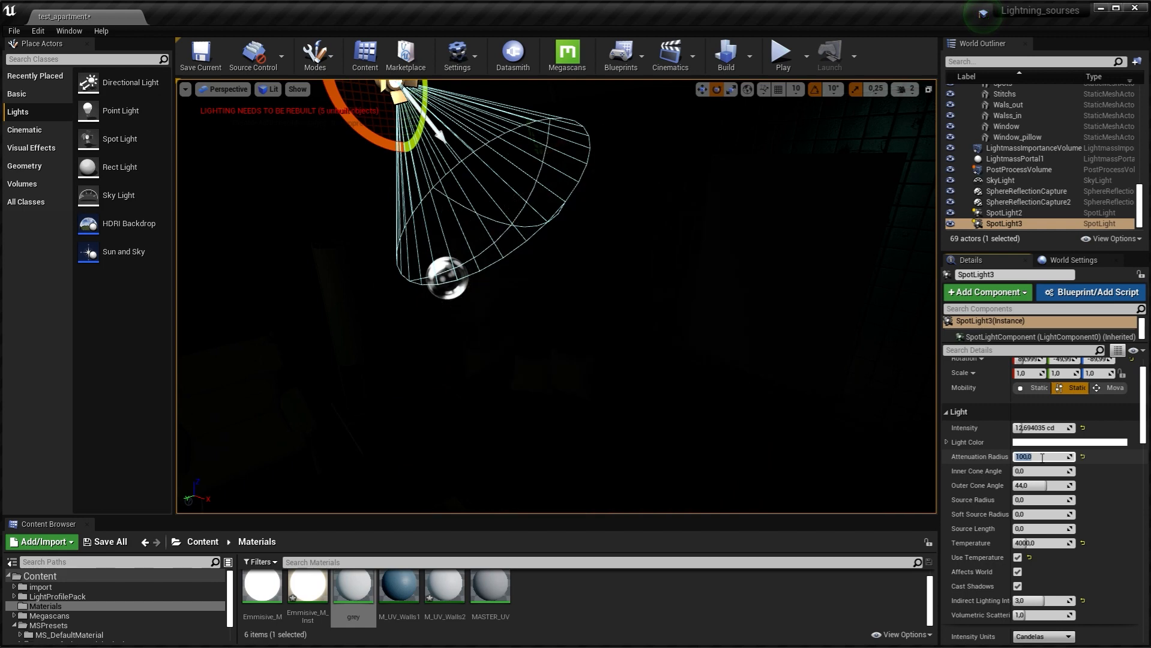
{"action": "right_click_drag", "start_coordinate": [482, 319], "coordinate": [504, 334]}
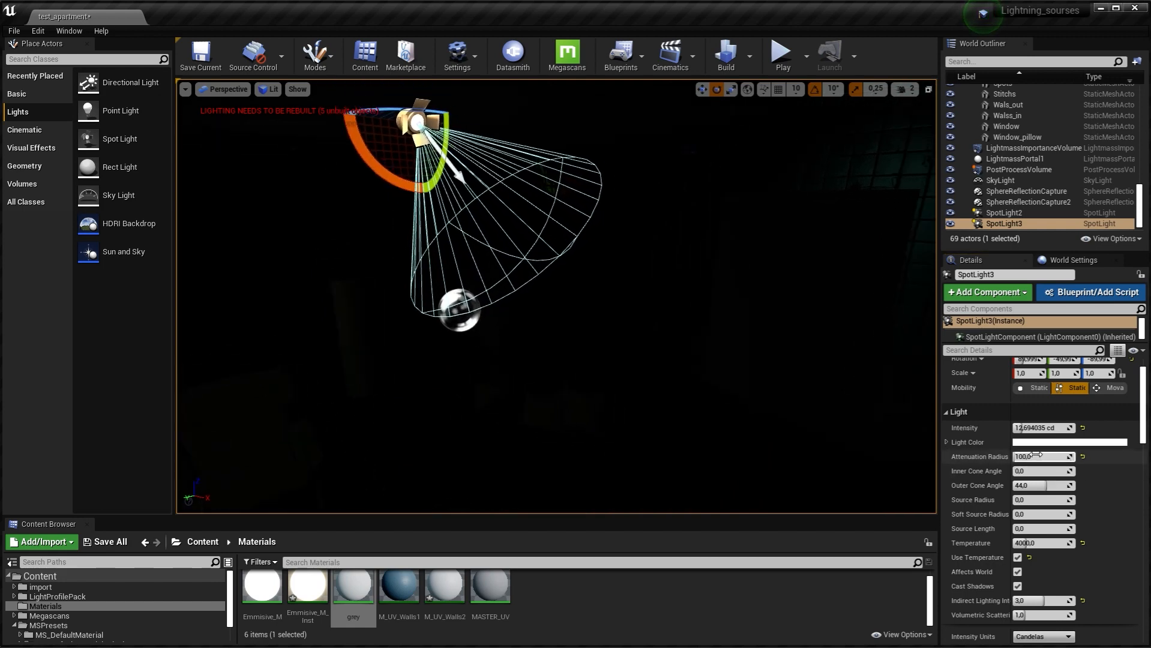
{"action": "mouse_move", "coordinate": [1036, 456]}
{"action": "left_mouse_down"}
{"action": "mouse_move", "coordinate": [1080, 455]}
{"action": "mouse_move", "coordinate": [1040, 457]}
{"action": "left_mouse_up"}
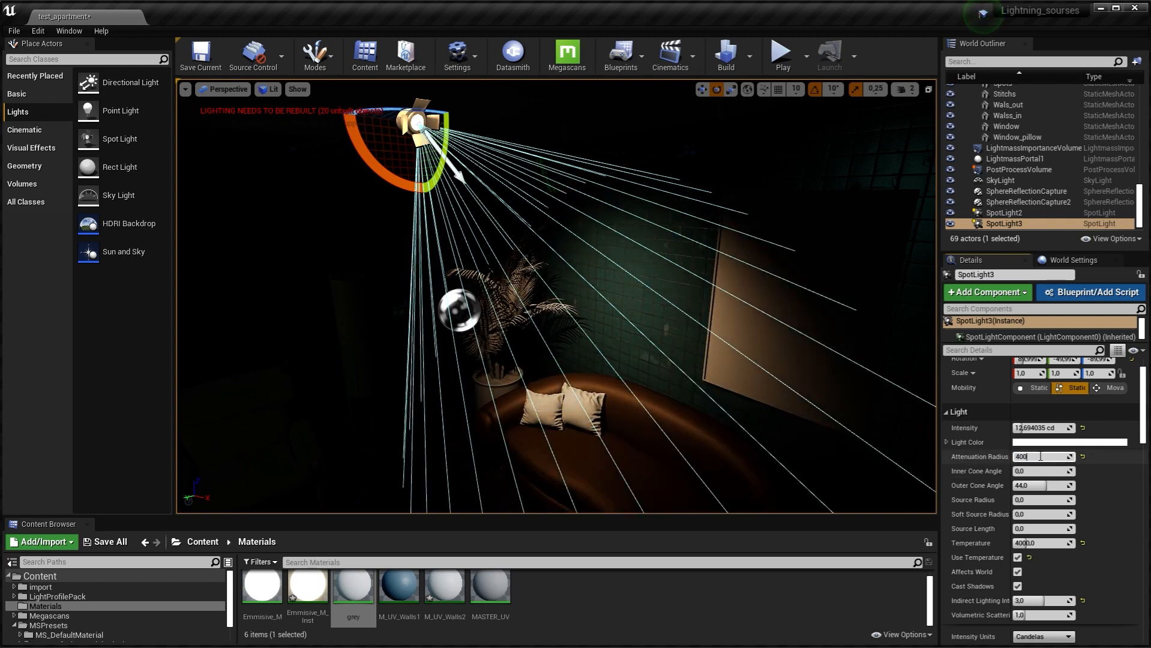
Duplicate SpotLight2 on both sides to form a row of four spotlights above the tiled wall, reaching to the door
{"action": "right_click_drag", "start_coordinate": [636, 306], "coordinate": [625, 284]}
{"action": "right_click_drag", "start_coordinate": [704, 373], "coordinate": [513, 377]}
{"action": "left_click", "coordinate": [603, 191]}
{"action": "right_click_drag", "start_coordinate": [603, 190], "coordinate": [553, 213]}
{"action": "mouse_move", "coordinate": [688, 341]}
{"action": "right_mouse_down"}
{"action": "mouse_move", "coordinate": [670, 335]}
{"action": "mouse_move", "coordinate": [695, 321]}
{"action": "right_mouse_up"}
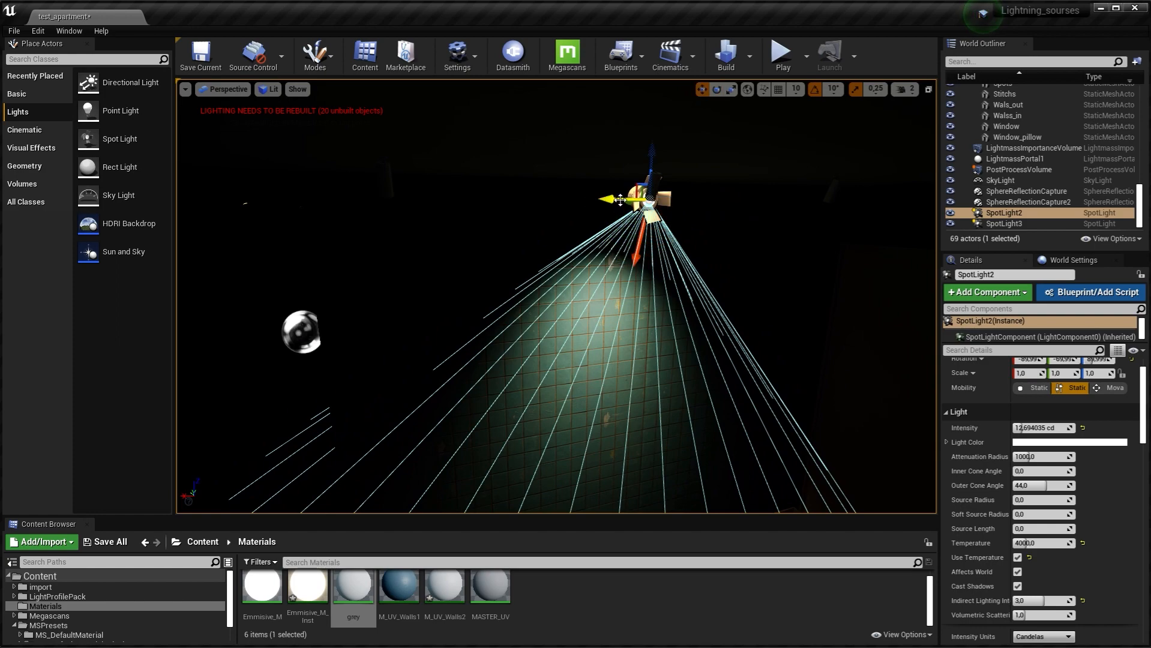
{"action": "left_click_drag", "start_coordinate": [620, 200], "coordinate": [737, 198], "text": "alt"}
{"action": "right_click_drag", "start_coordinate": [737, 198], "coordinate": [582, 141]}
{"action": "left_click_drag", "start_coordinate": [587, 142], "coordinate": [737, 150], "text": "alt"}
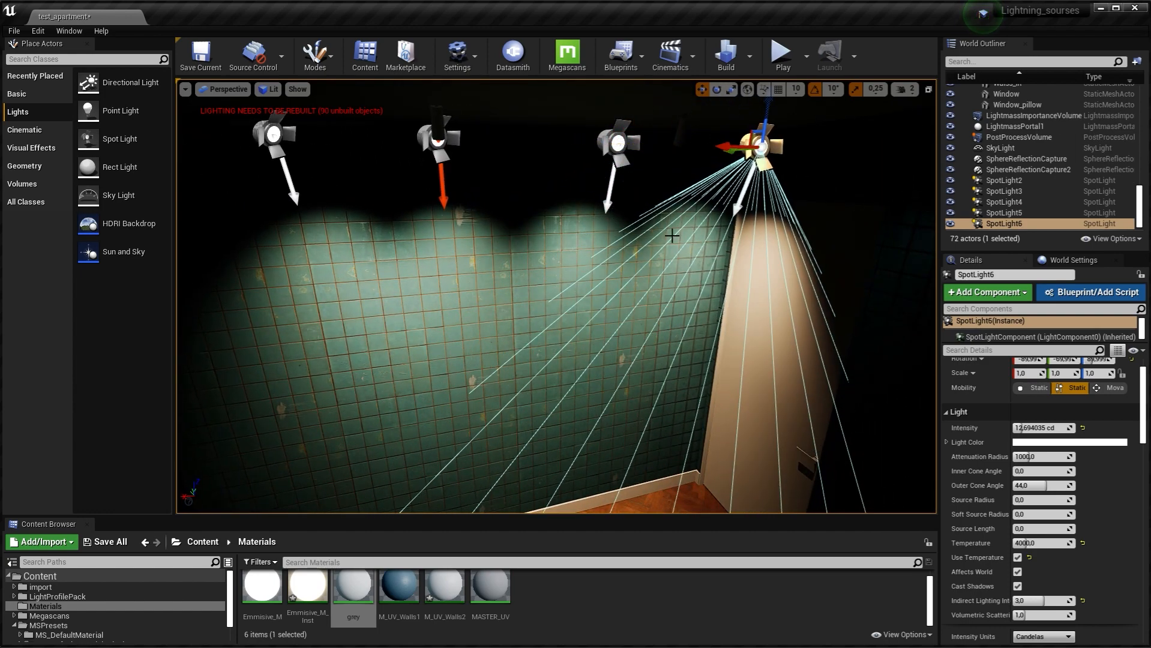
Duplicate SpotLight4 farther along the tiled wall, away from the door, to extend the row to five spotlights
{"action": "right_click_drag", "start_coordinate": [738, 336], "coordinate": [522, 348]}
{"action": "left_click", "coordinate": [581, 149]}
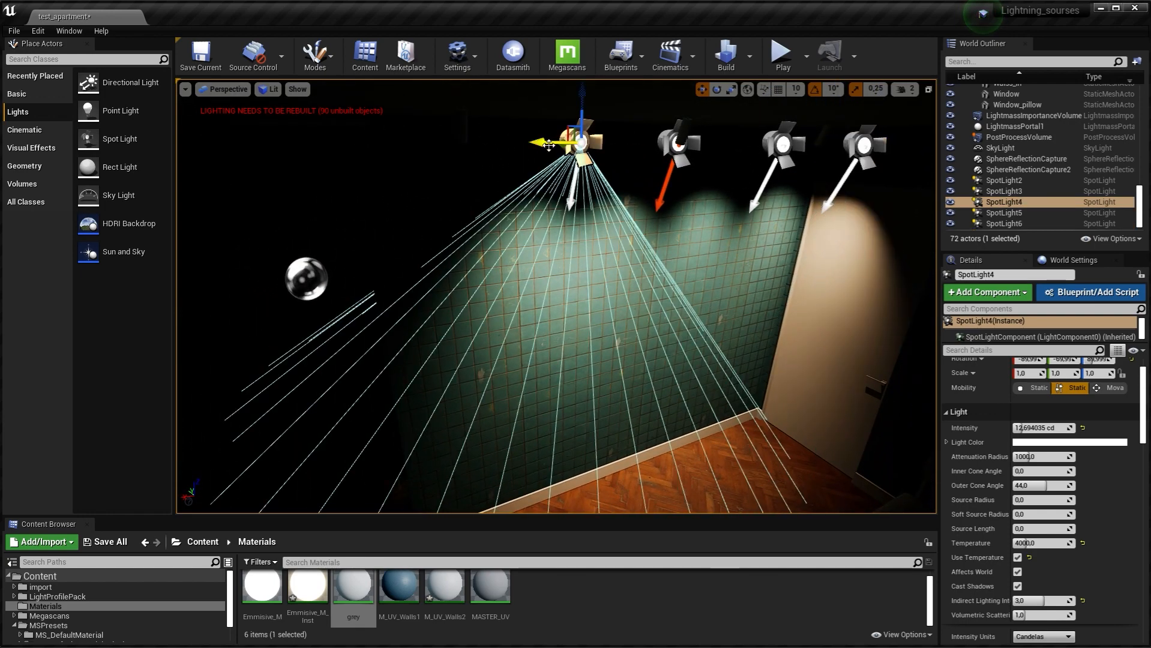
{"action": "left_click_drag", "start_coordinate": [549, 145], "coordinate": [448, 144], "text": "alt"}
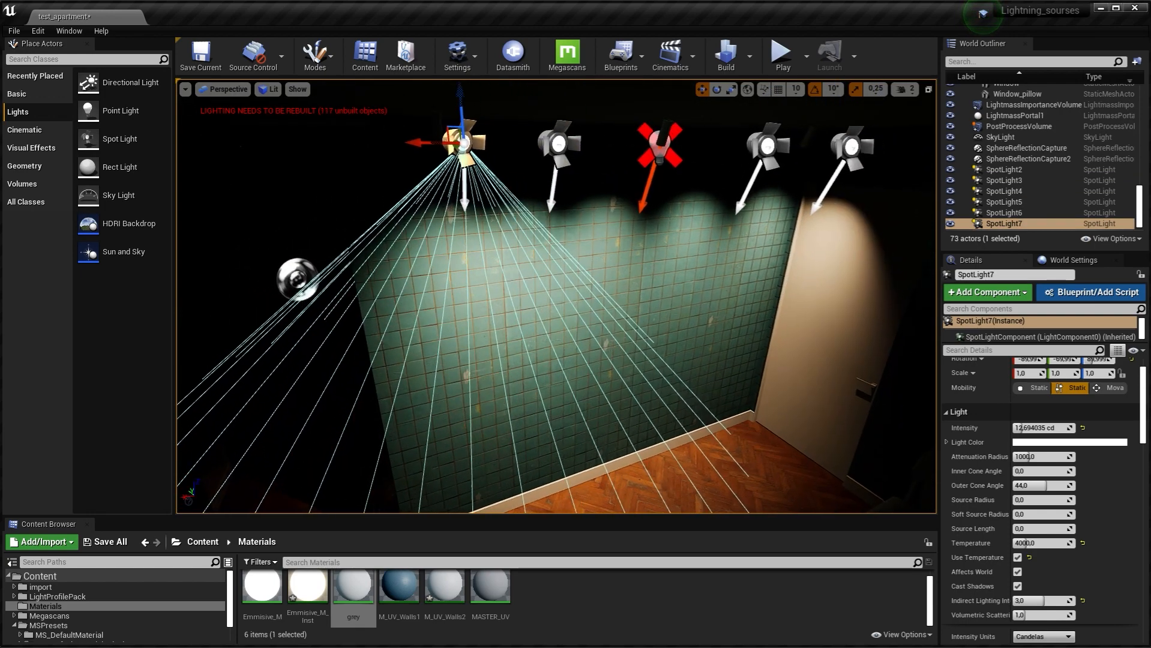
{"action": "right_click_drag", "start_coordinate": [448, 144], "coordinate": [526, 122]}
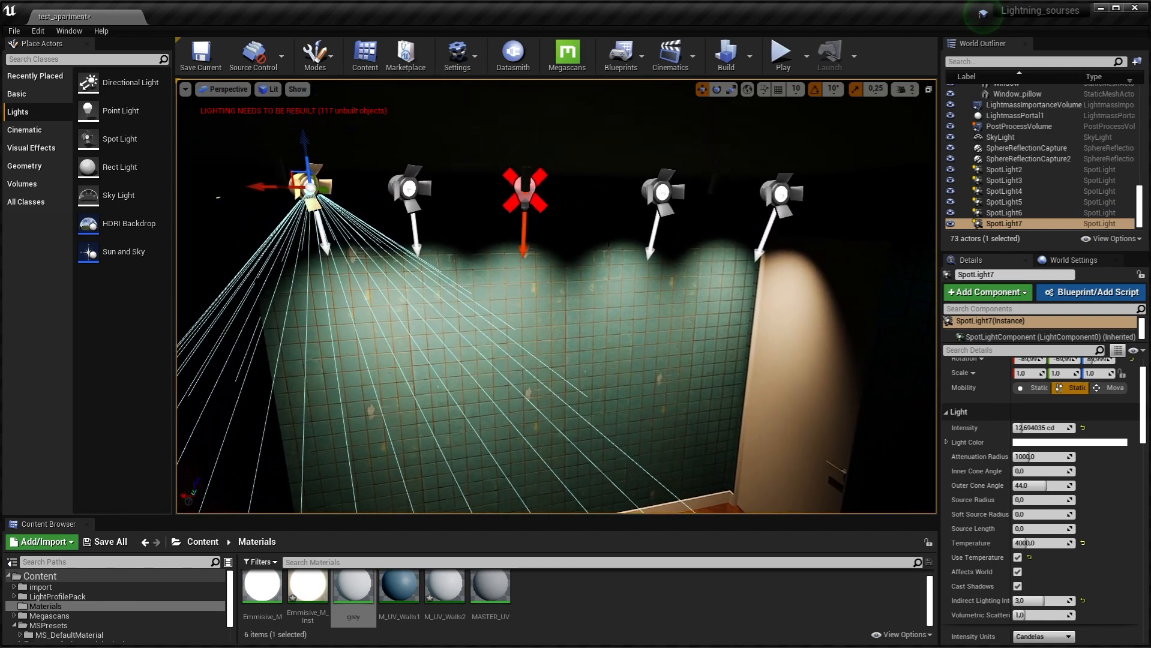
Select individual spotlights in the row and the tiled wall to examine how the beams overlap around the crossed-out light
{"action": "left_click", "coordinate": [525, 192]}
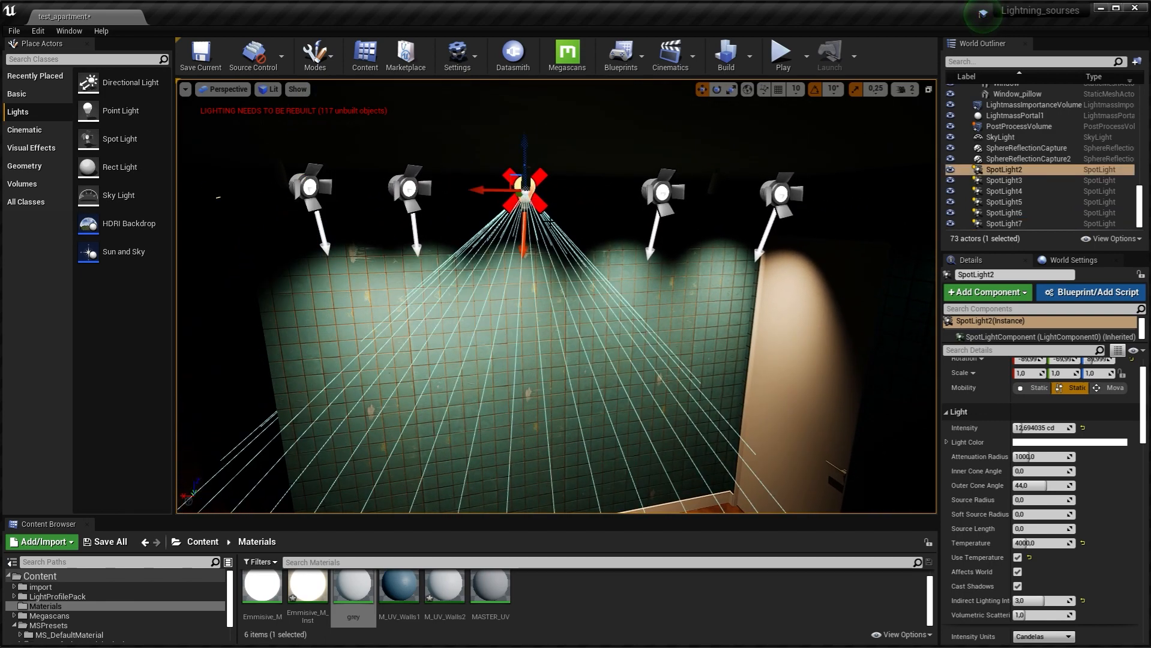
{"action": "right_click_drag", "start_coordinate": [549, 221], "coordinate": [585, 234]}
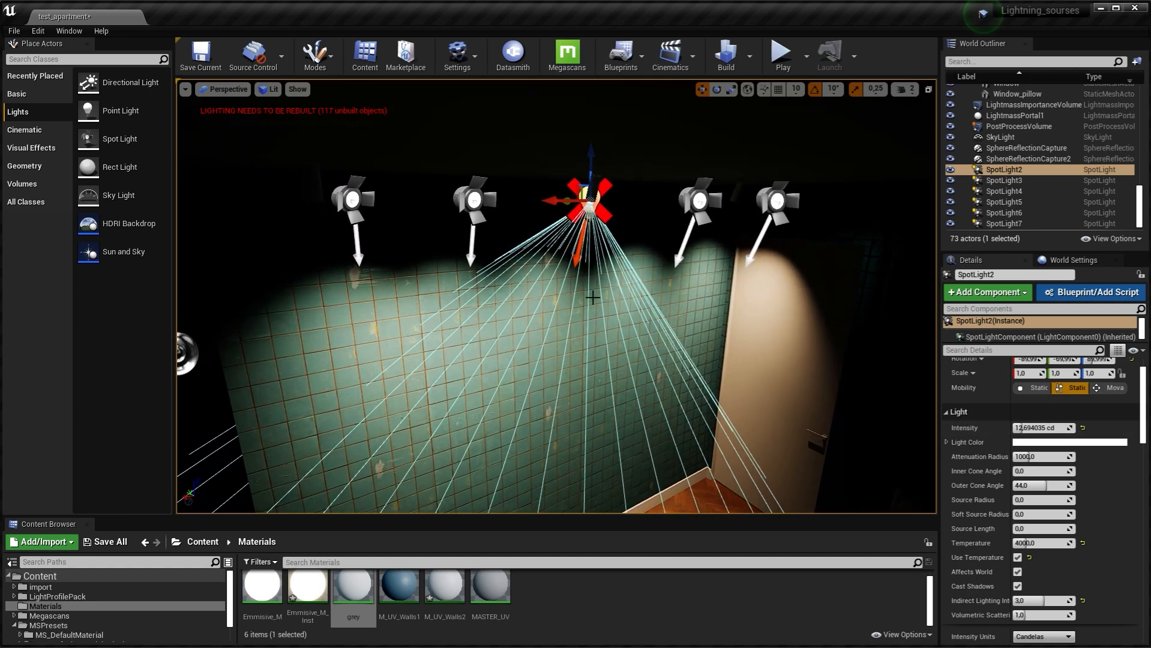
{"action": "right_click_drag", "start_coordinate": [576, 294], "coordinate": [548, 309]}
{"action": "left_click", "coordinate": [358, 159]}
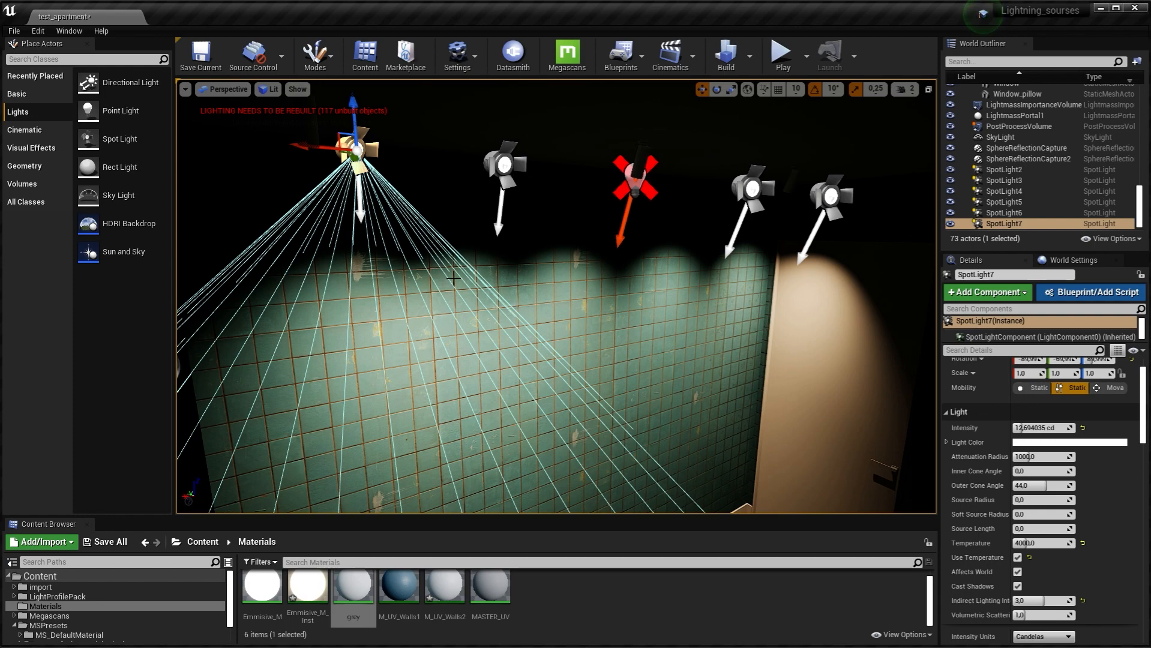
{"action": "right_click_drag", "start_coordinate": [454, 278], "coordinate": [503, 297]}
{"action": "left_click", "coordinate": [492, 305]}
{"action": "left_click", "coordinate": [505, 190]}
{"action": "right_click_drag", "start_coordinate": [505, 190], "coordinate": [498, 192]}
{"action": "left_click", "coordinate": [495, 191]}
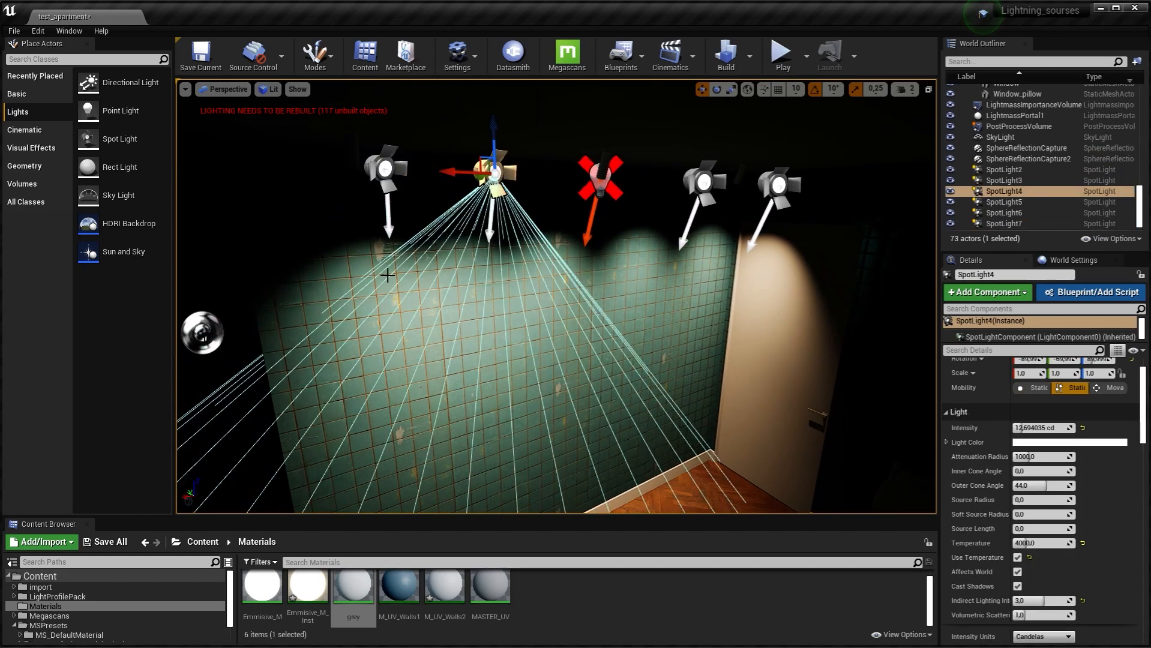
{"action": "left_click", "coordinate": [385, 187]}
{"action": "right_click_drag", "start_coordinate": [519, 318], "coordinate": [544, 367]}
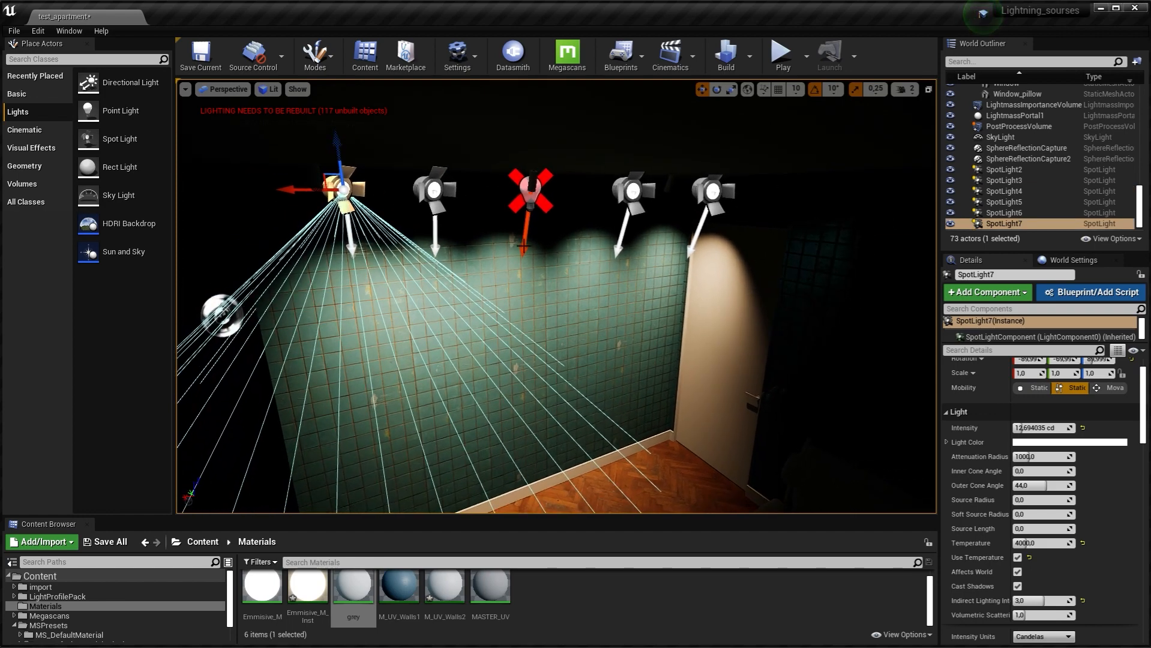
{"action": "right_click_drag", "start_coordinate": [489, 280], "coordinate": [491, 282]}
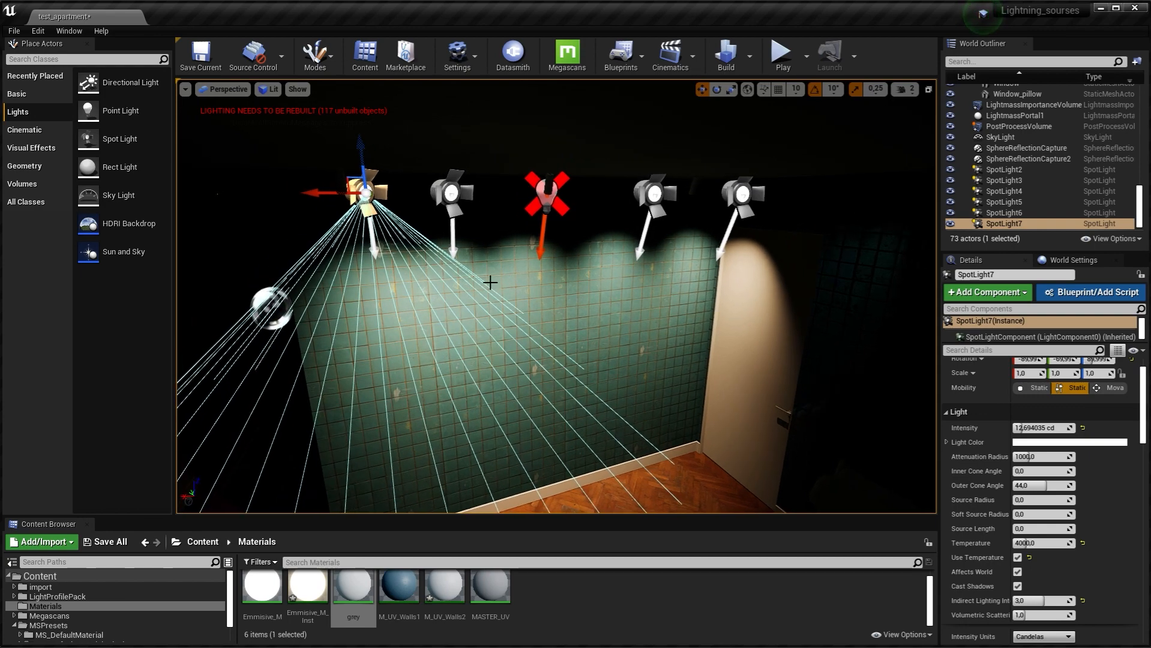
{"action": "left_click", "coordinate": [528, 288]}
{"action": "mouse_move", "coordinate": [531, 319]}
{"action": "right_mouse_down"}
{"action": "mouse_move", "coordinate": [530, 342]}
{"action": "mouse_move", "coordinate": [531, 312]}
{"action": "right_mouse_up"}
{"action": "key", "text": "s"}
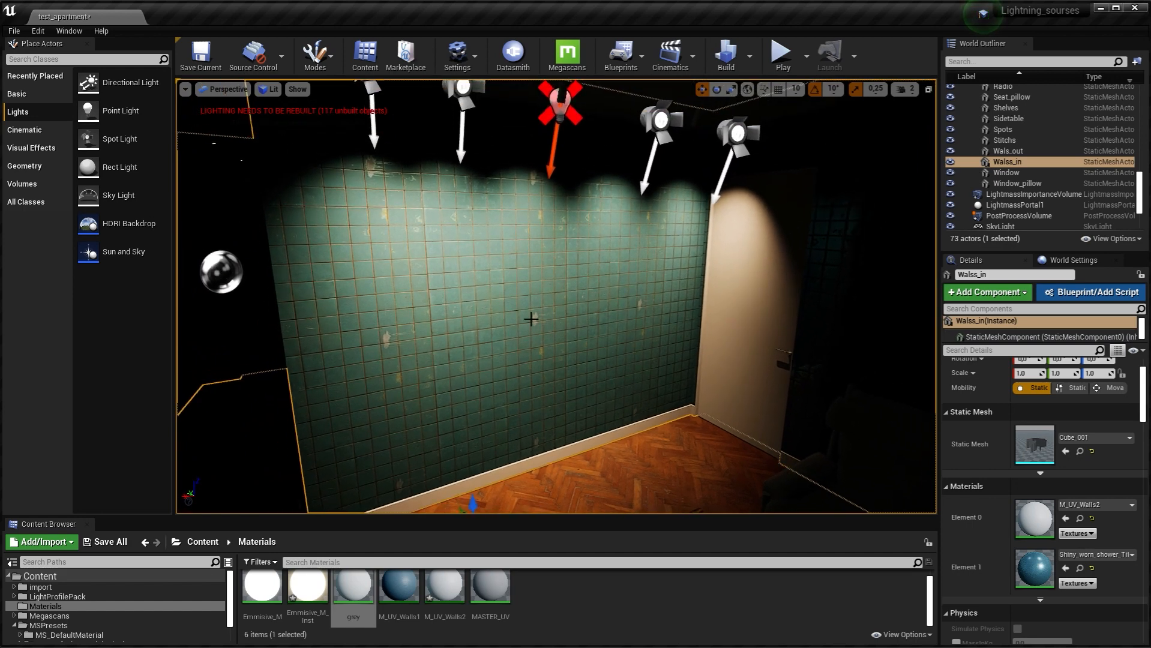
{"action": "right_click_drag", "start_coordinate": [535, 330], "coordinate": [533, 341]}
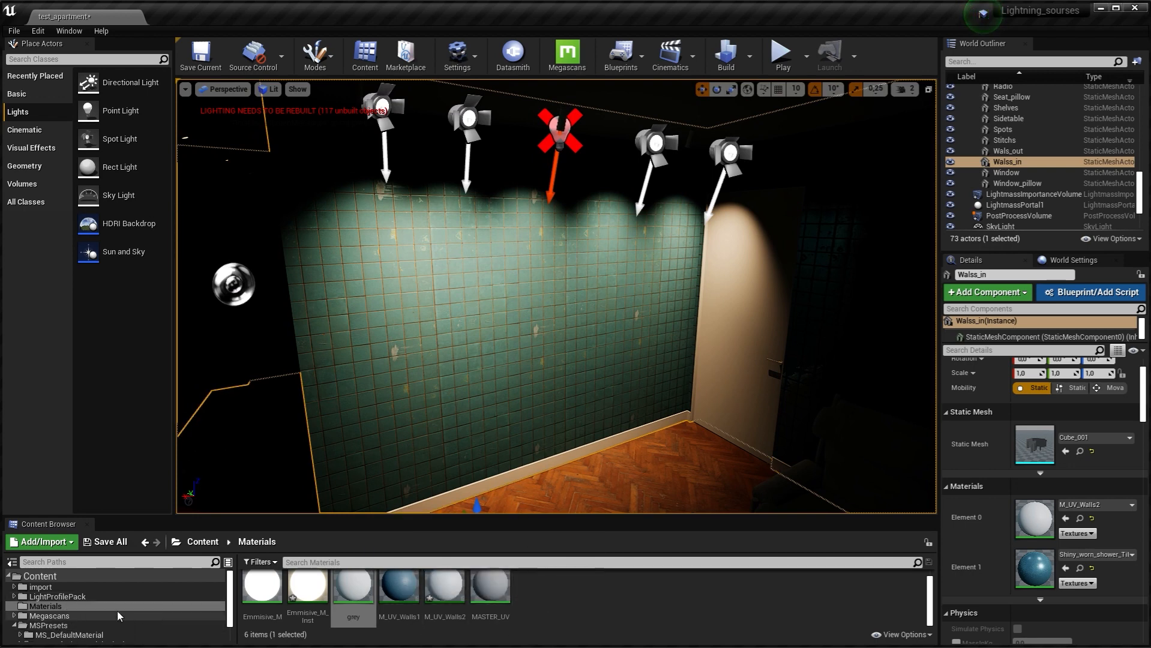
Open the floor's NewMaterial_Inst and its parent NewMaterial, and examine the texture sample nodes in the material graph
{"action": "left_click", "coordinate": [575, 492]}
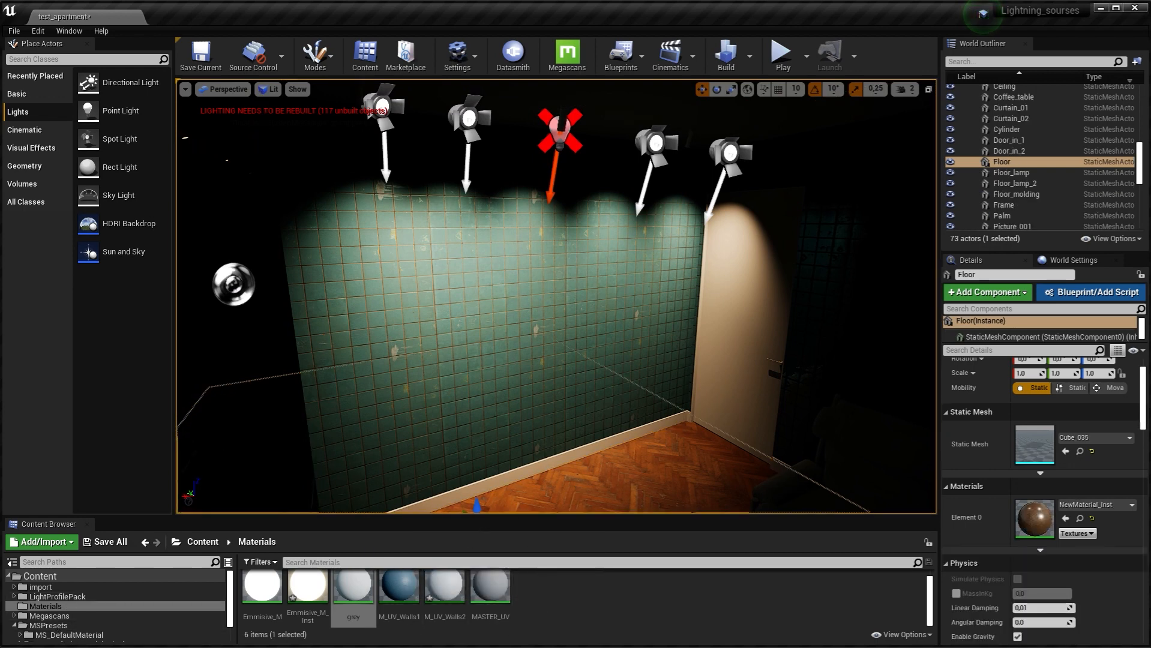
{"action": "double_click", "coordinate": [1034, 517]}
{"action": "double_click", "coordinate": [727, 341]}
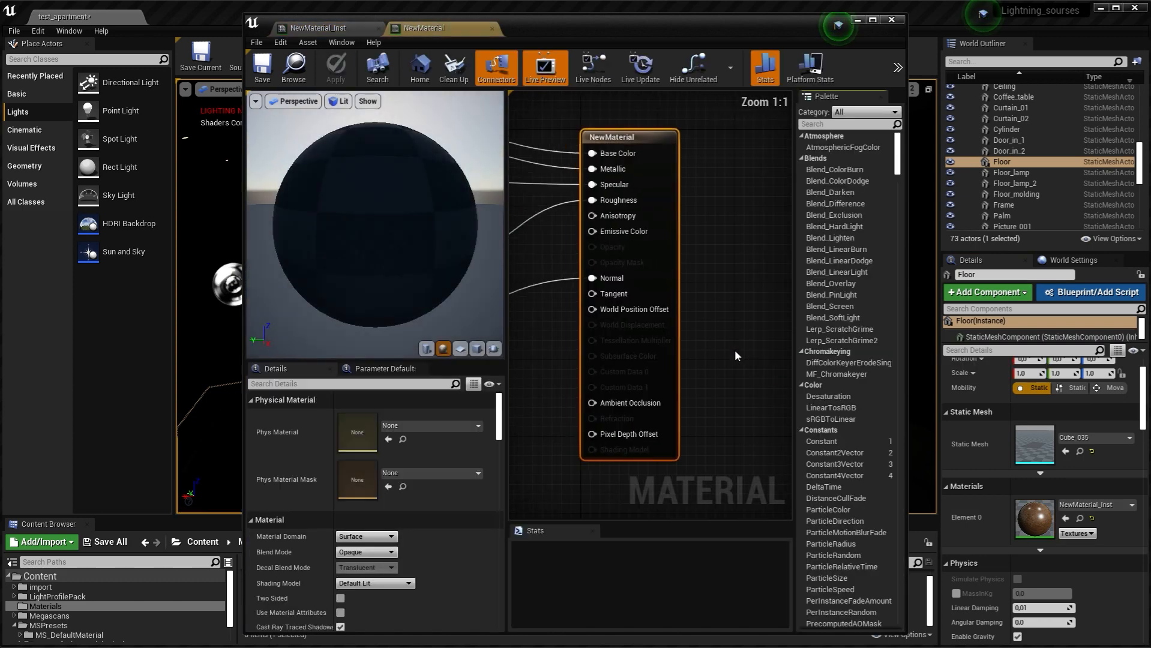
{"action": "right_click_drag", "start_coordinate": [604, 282], "coordinate": [742, 294]}
{"action": "mouse_move", "coordinate": [532, 273]}
{"action": "right_mouse_down"}
{"action": "mouse_move", "coordinate": [667, 294]}
{"action": "mouse_move", "coordinate": [512, 274]}
{"action": "right_mouse_up"}
{"action": "right_click_drag", "start_coordinate": [660, 262], "coordinate": [603, 263]}
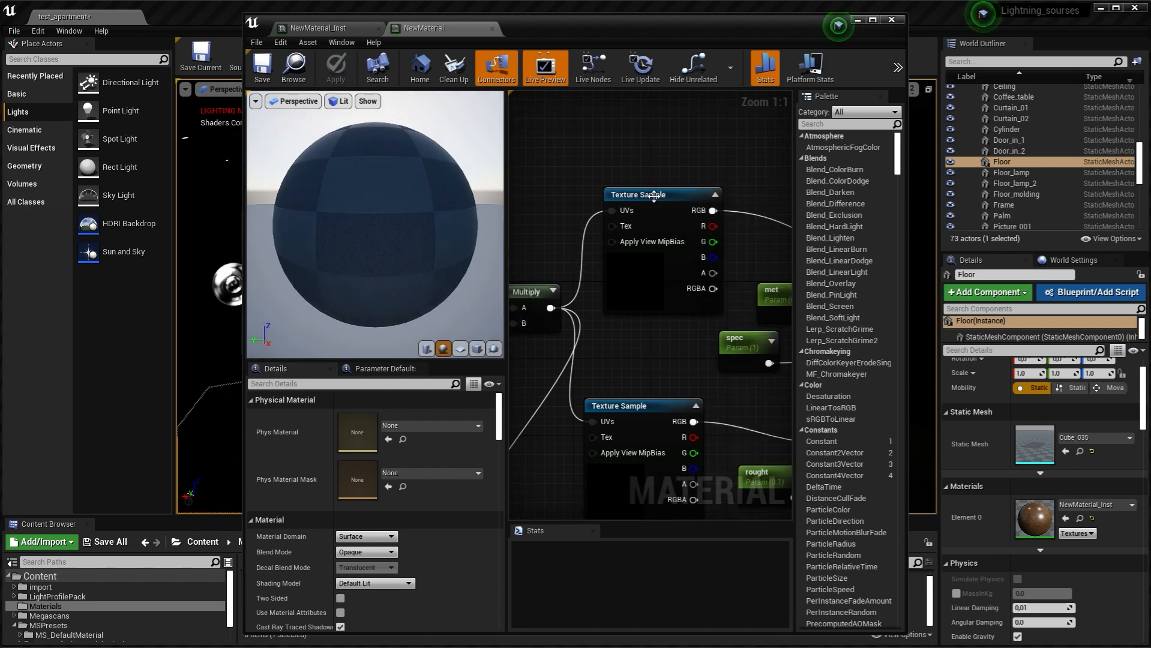
{"action": "left_click", "coordinate": [652, 196]}
{"action": "right_click_drag", "start_coordinate": [714, 257], "coordinate": [649, 256]}
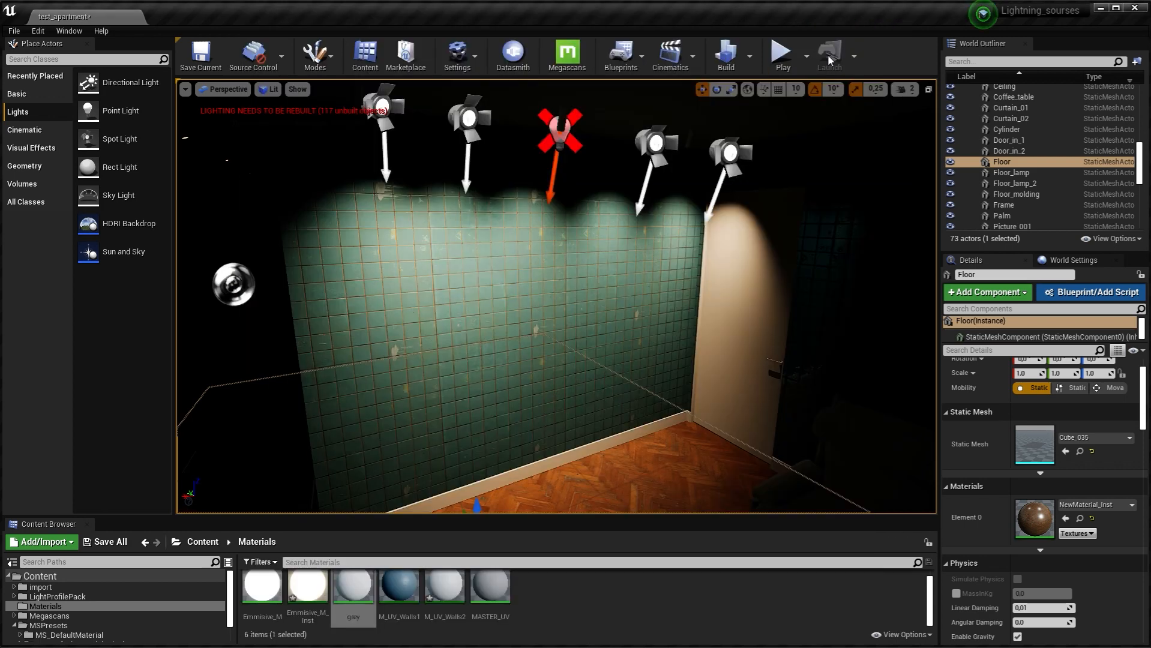
Select the crossed-out SpotLight2, then SpotLight7 at the end of the row farthest from the door
{"action": "right_click_drag", "start_coordinate": [577, 195], "coordinate": [579, 176]}
{"action": "left_click", "coordinate": [580, 176]}
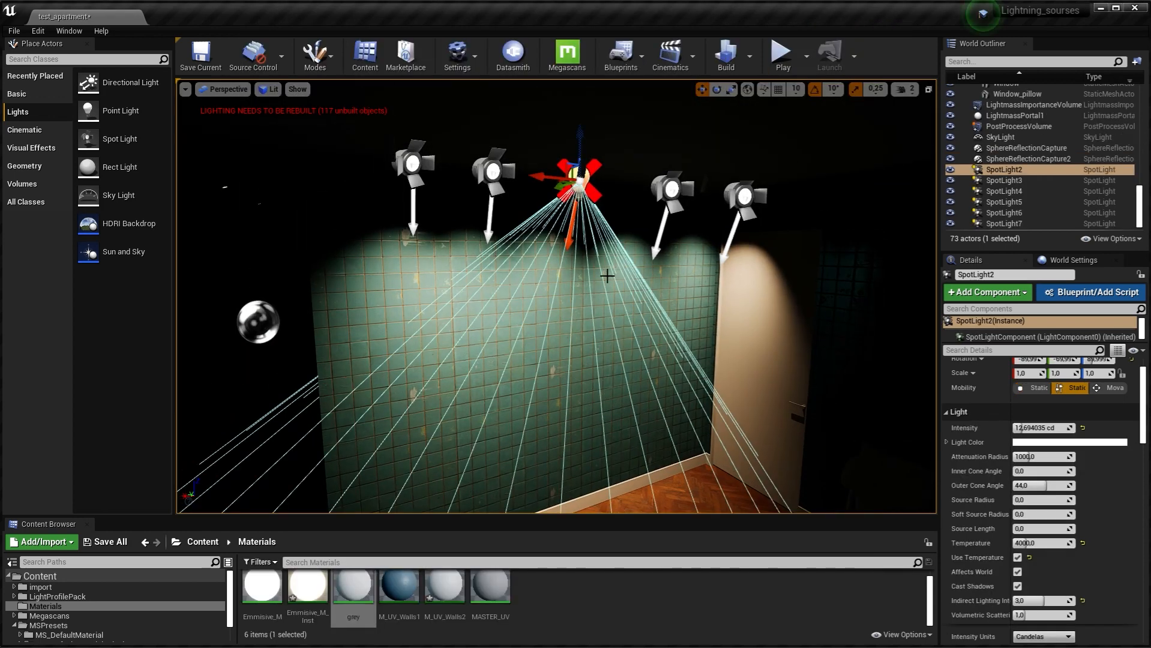
{"action": "left_click", "coordinate": [414, 161]}
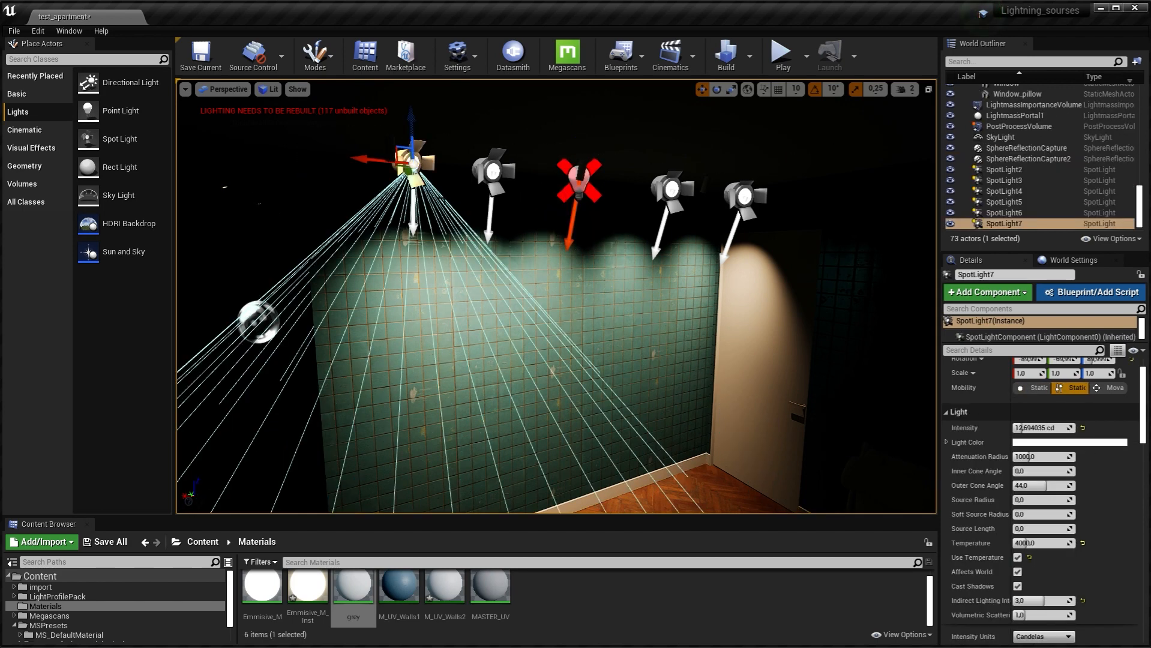
Select SpotLight4, SpotLight5, SpotLight6 and SpotLight7 one at a time to examine how their beams overlap on the tiled wall
{"action": "left_click", "coordinate": [492, 172]}
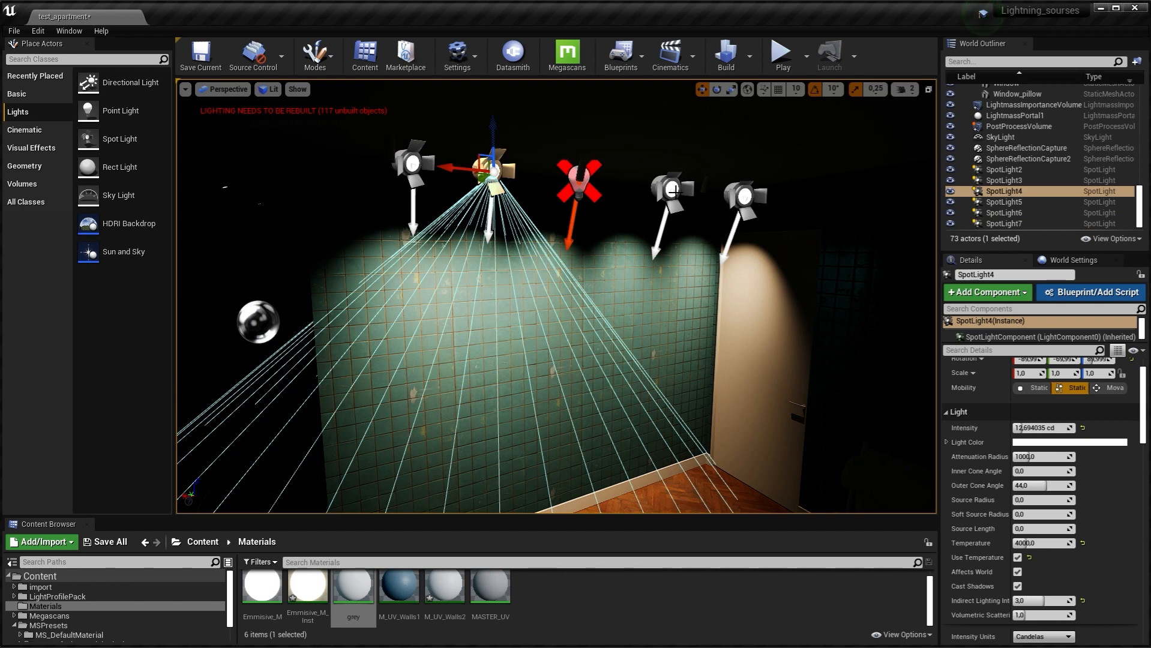
{"action": "left_click", "coordinate": [673, 191]}
{"action": "left_click", "coordinate": [747, 198]}
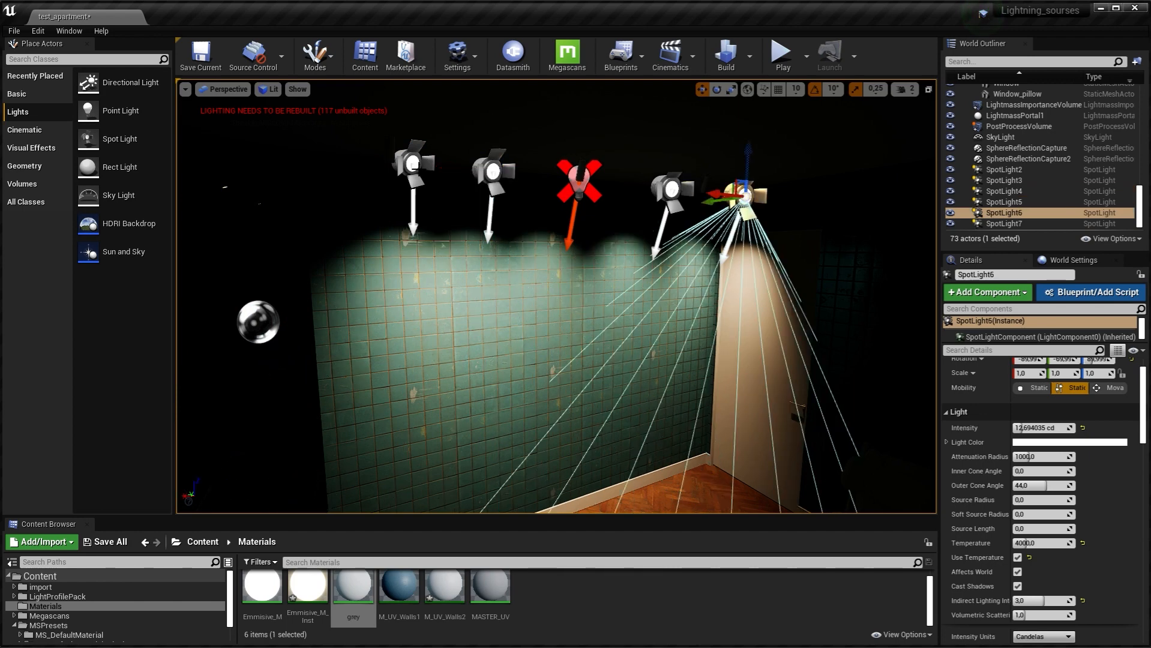
{"action": "left_click", "coordinate": [415, 166]}
Delete SpotLight4 from the row beside the crossed-out light and undo the deletion
{"action": "left_click", "coordinate": [491, 174]}
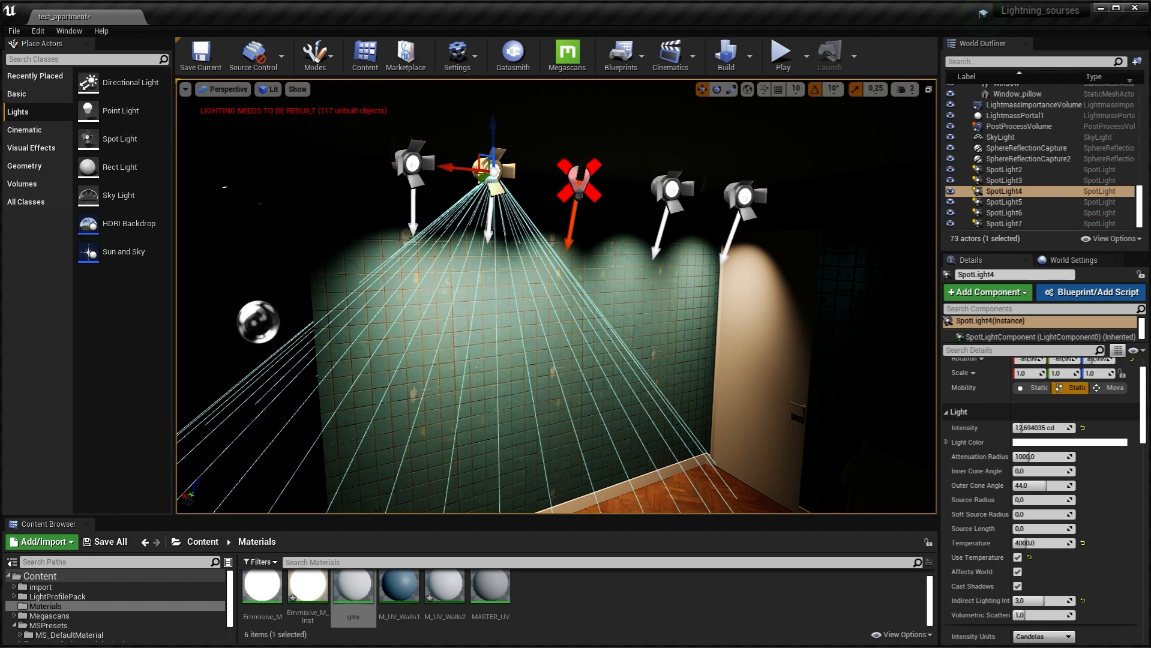
{"action": "key", "text": "Delete"}
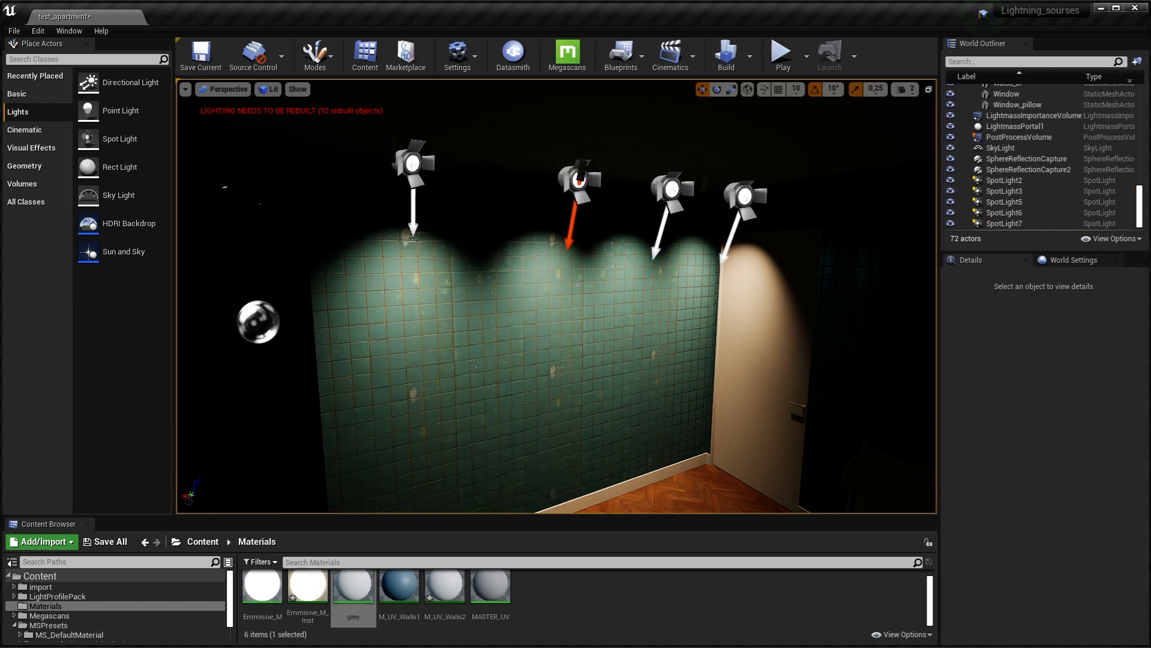
{"action": "key", "text": "ctrl+z"}
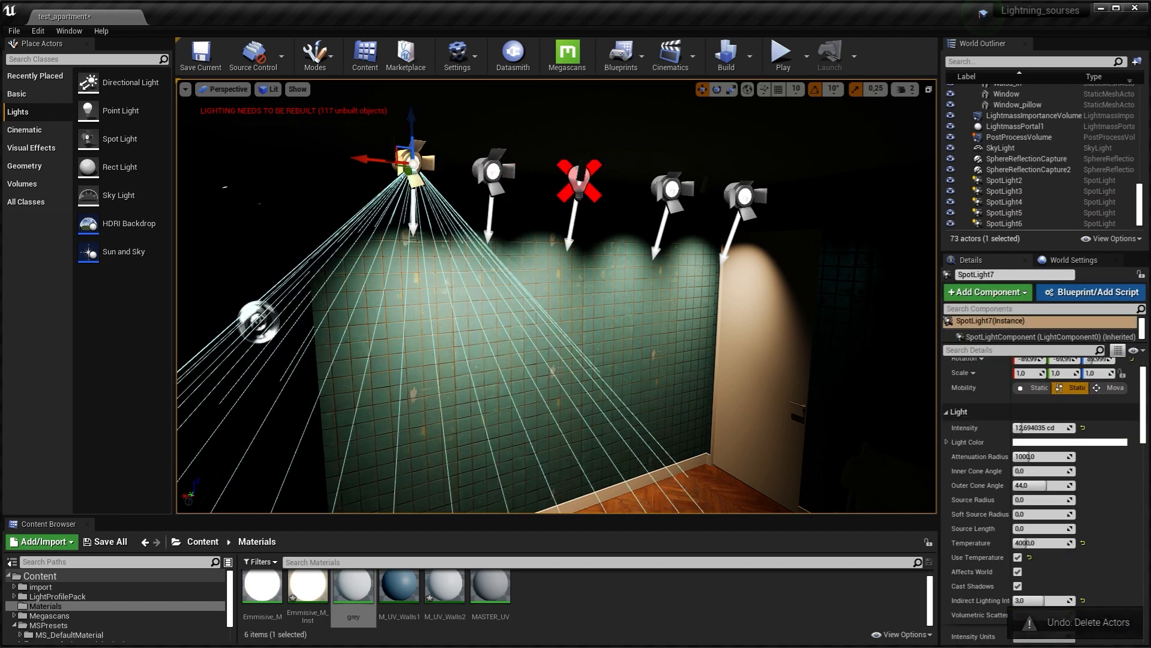
Select all five spotlights along the tiled wall and set their Outer Cone Angle to 10
{"action": "left_click", "coordinate": [492, 174], "text": "ctrl"}
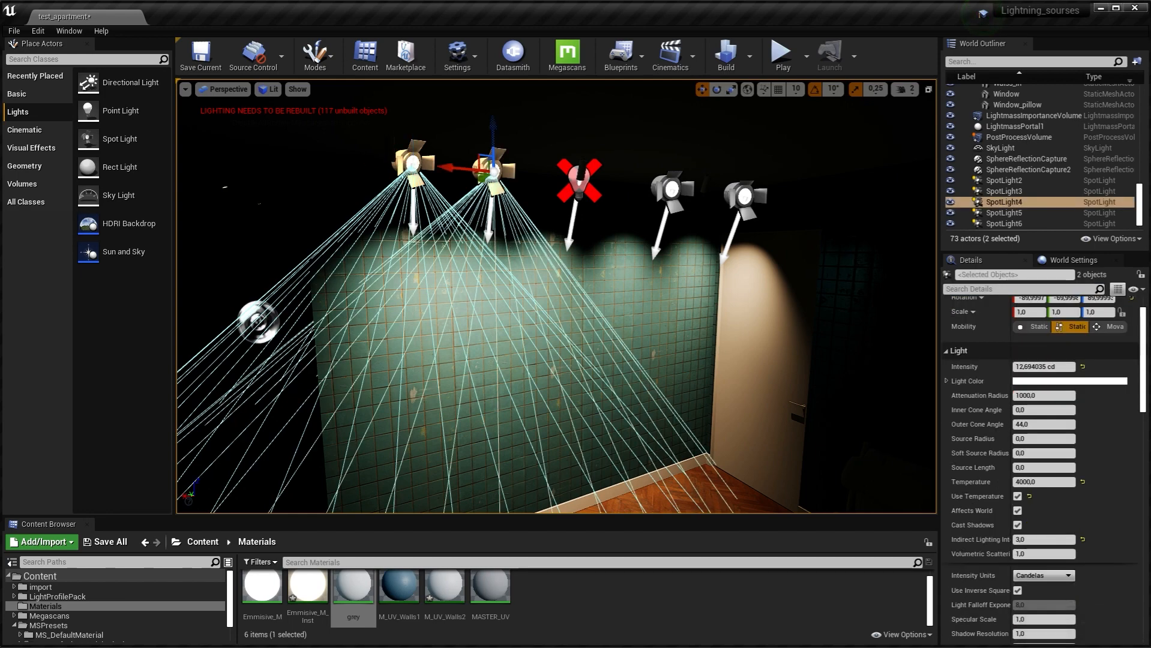
{"action": "left_click", "coordinate": [589, 189], "text": "ctrl"}
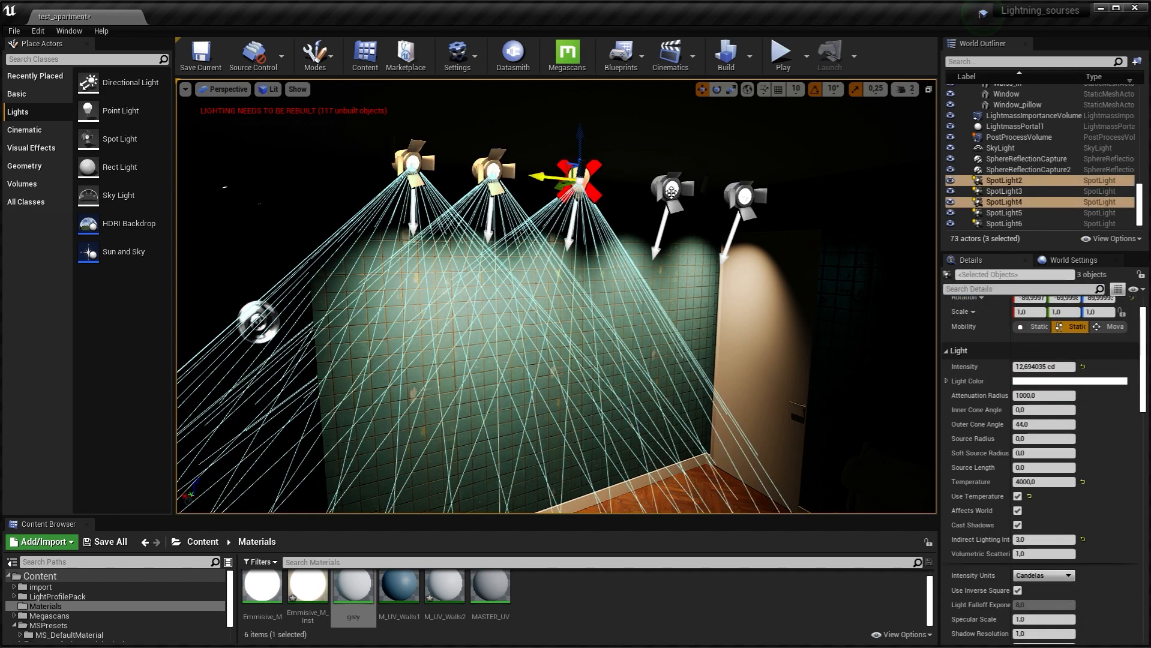
{"action": "left_click", "coordinate": [671, 190], "text": "ctrl"}
{"action": "left_click", "coordinate": [742, 200], "text": "ctrl"}
{"action": "right_click_drag", "start_coordinate": [557, 296], "coordinate": [592, 303]}
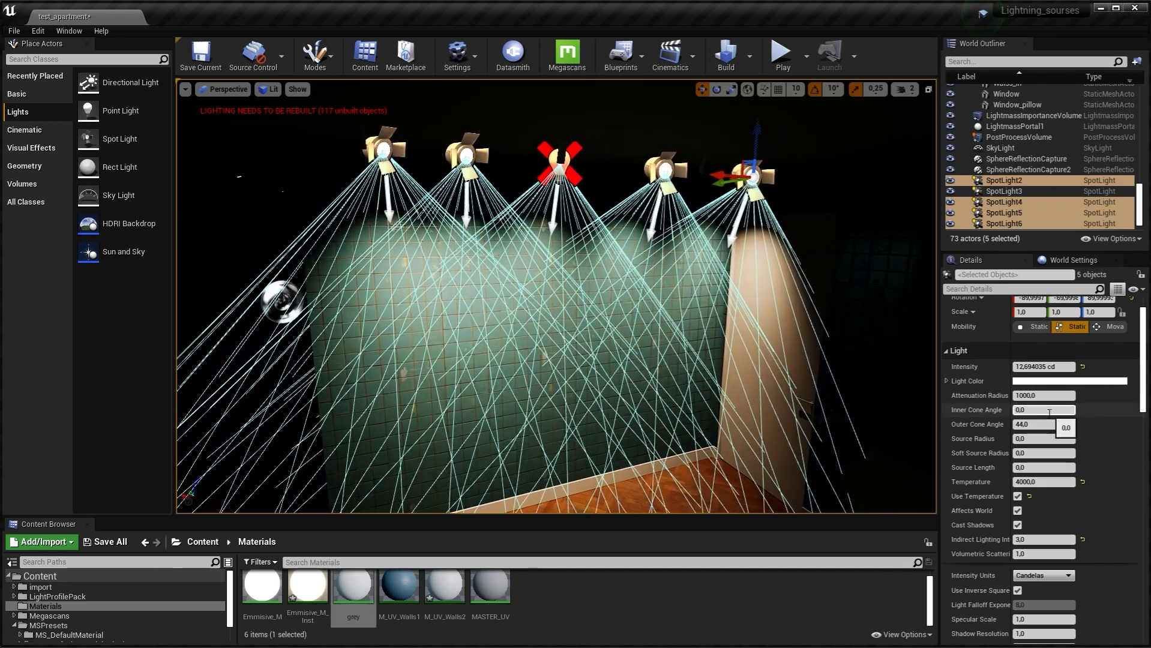
{"action": "left_click", "coordinate": [1068, 424]}
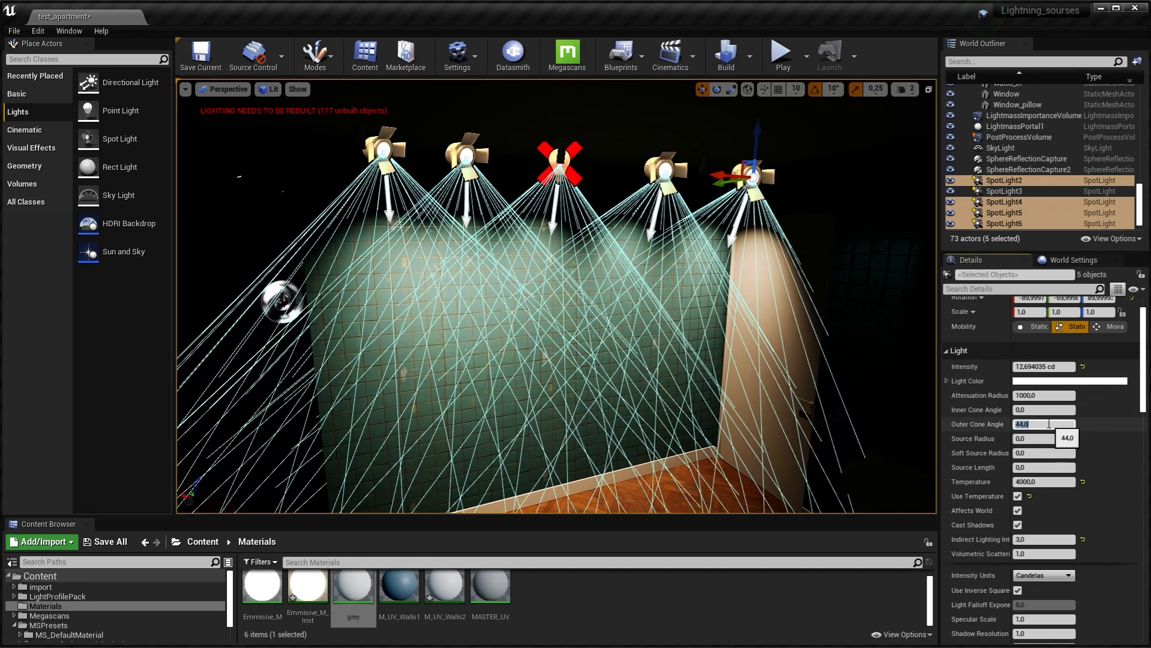
{"action": "type", "text": "10"}
{"action": "key", "text": "Return"}
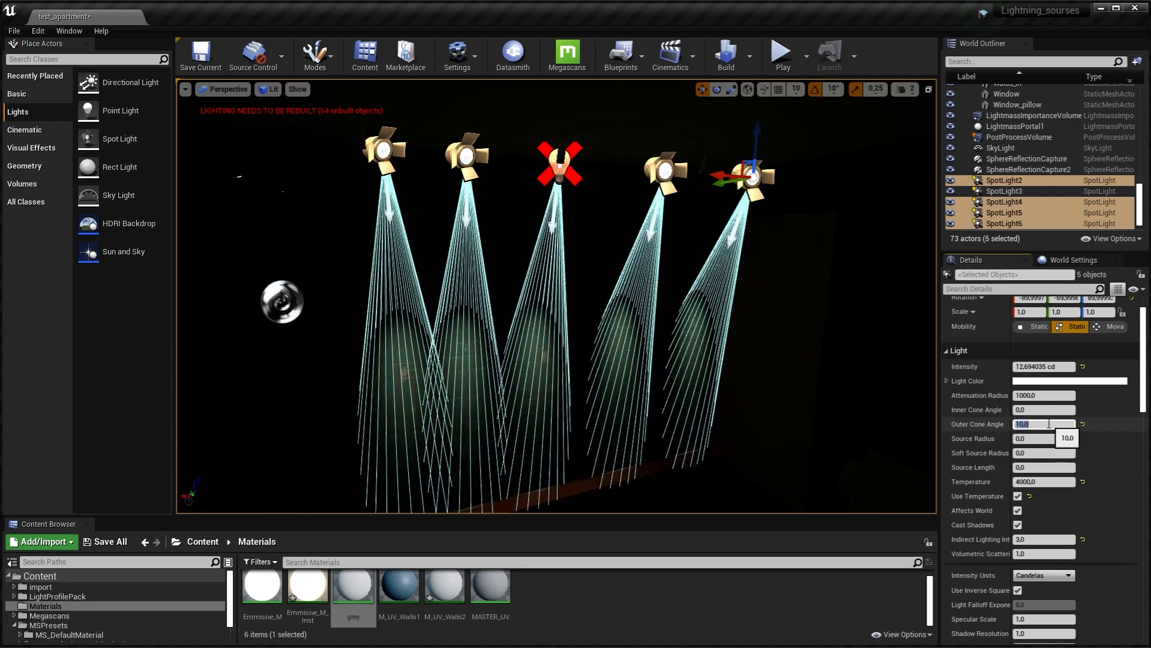
Set the Attenuation Radius of the five selected spotlights to 100
{"action": "right_click_drag", "start_coordinate": [701, 300], "coordinate": [654, 300]}
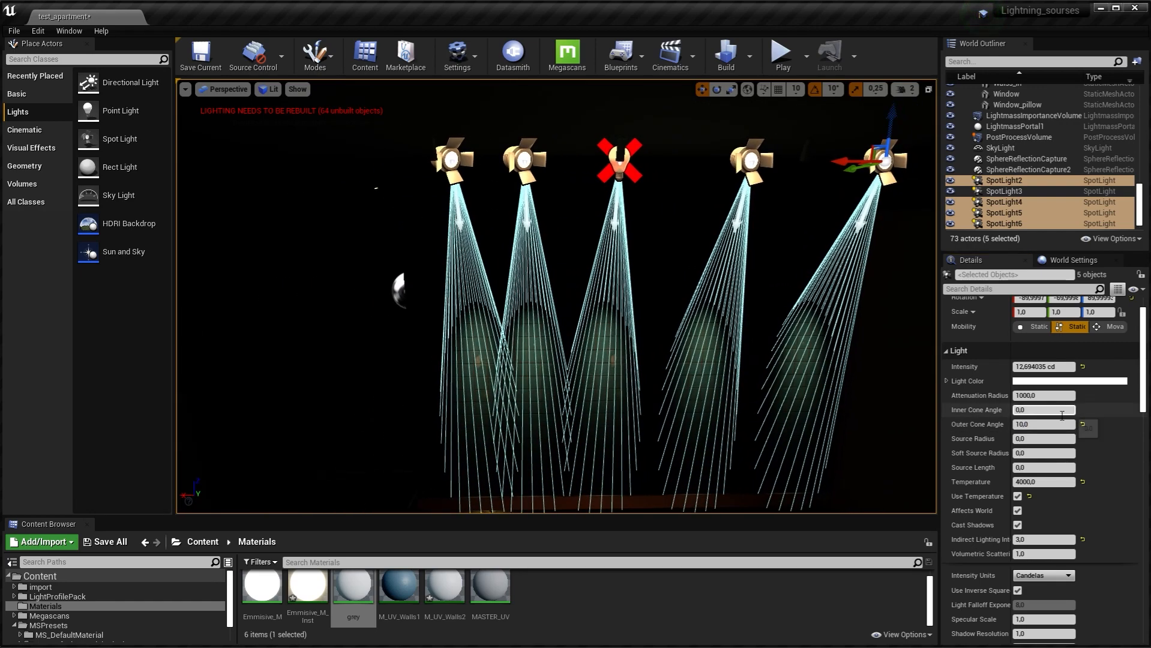
{"action": "left_click", "coordinate": [1045, 396]}
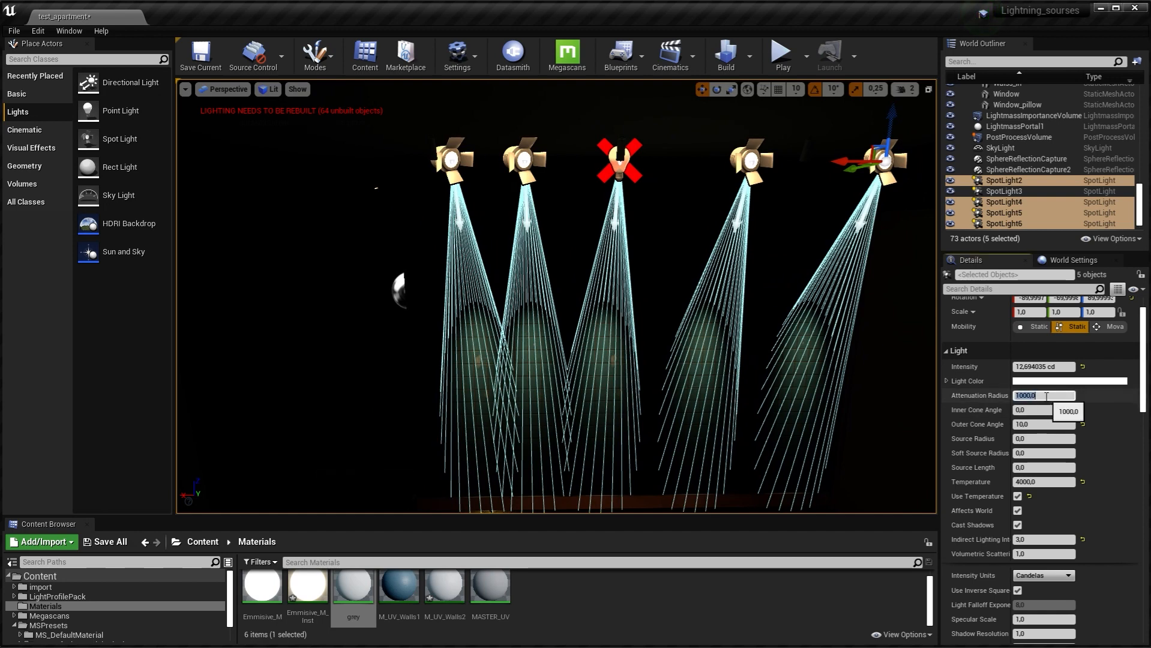
{"action": "type", "text": "100"}
{"action": "key", "text": "Return"}
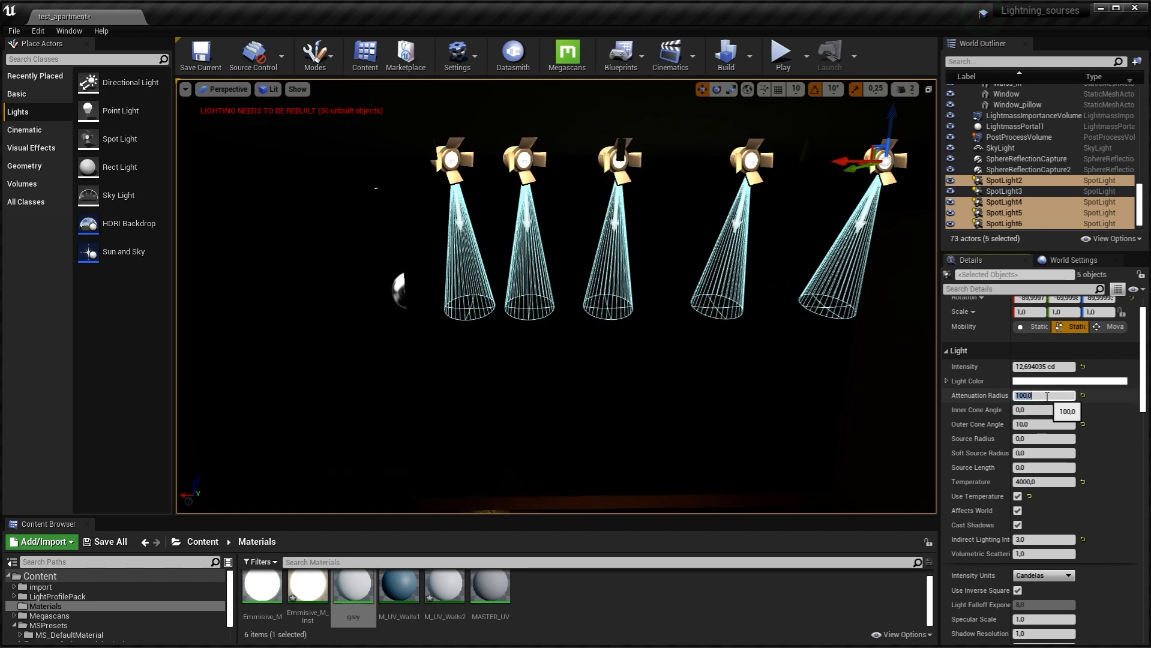
Change the mobility of the five selected spotlights to Static
{"action": "right_click_drag", "start_coordinate": [715, 245], "coordinate": [724, 235]}
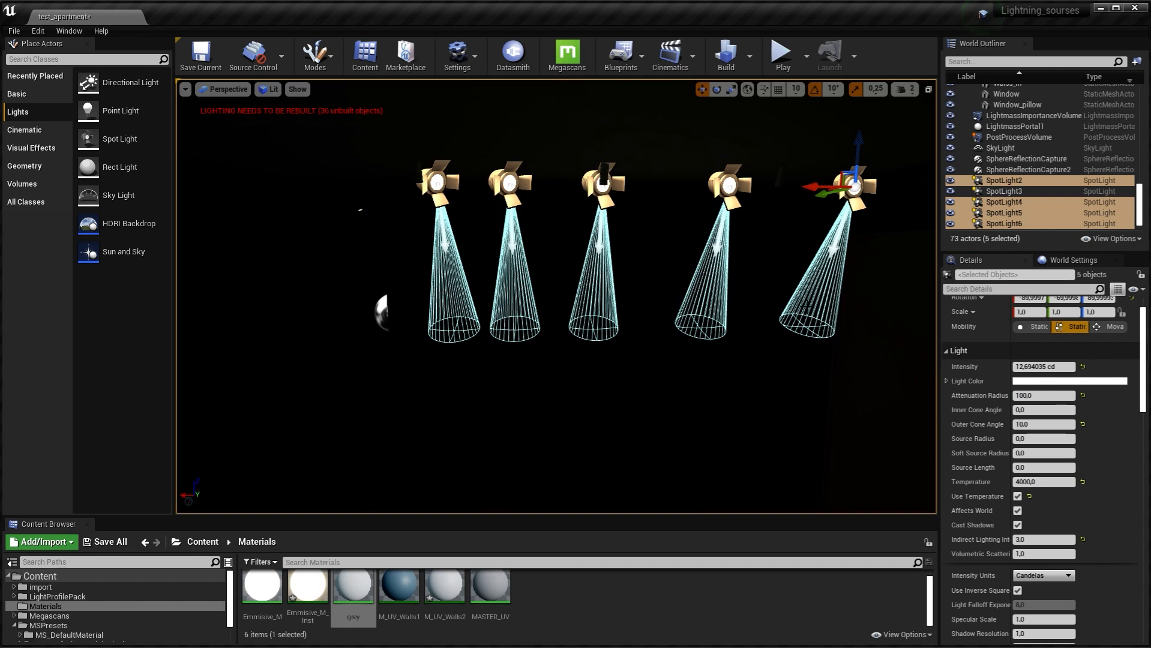
{"action": "right_click_drag", "start_coordinate": [722, 310], "coordinate": [752, 302]}
{"action": "key", "text": "a"}
{"action": "key", "text": "w"}
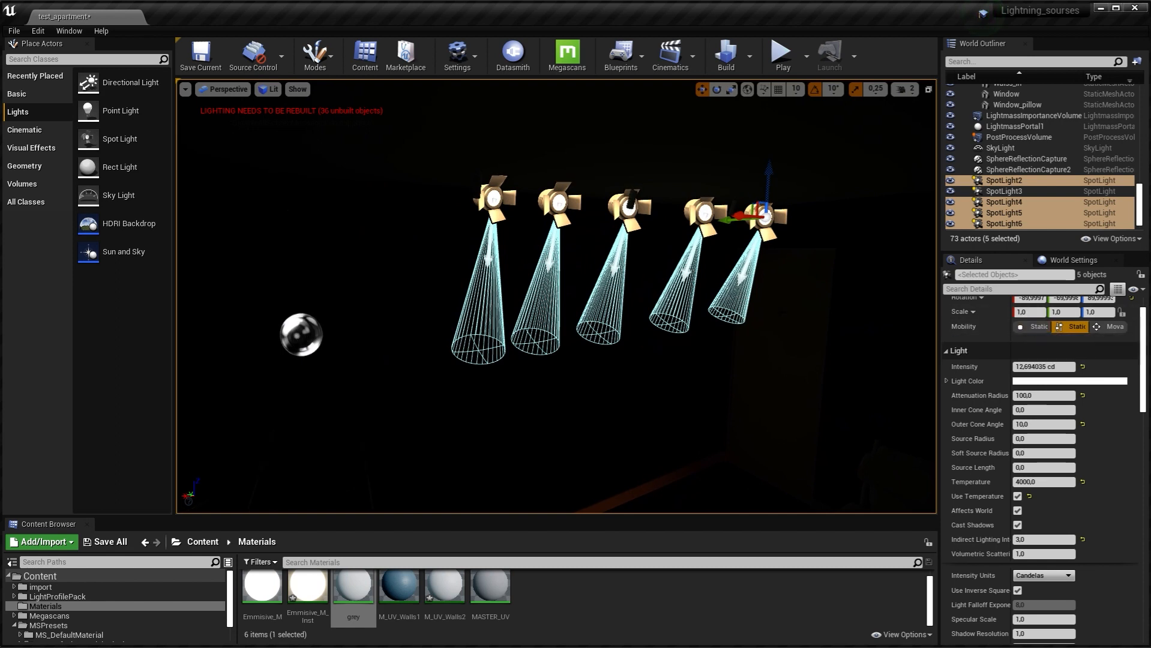
{"action": "left_click", "coordinate": [1035, 330]}
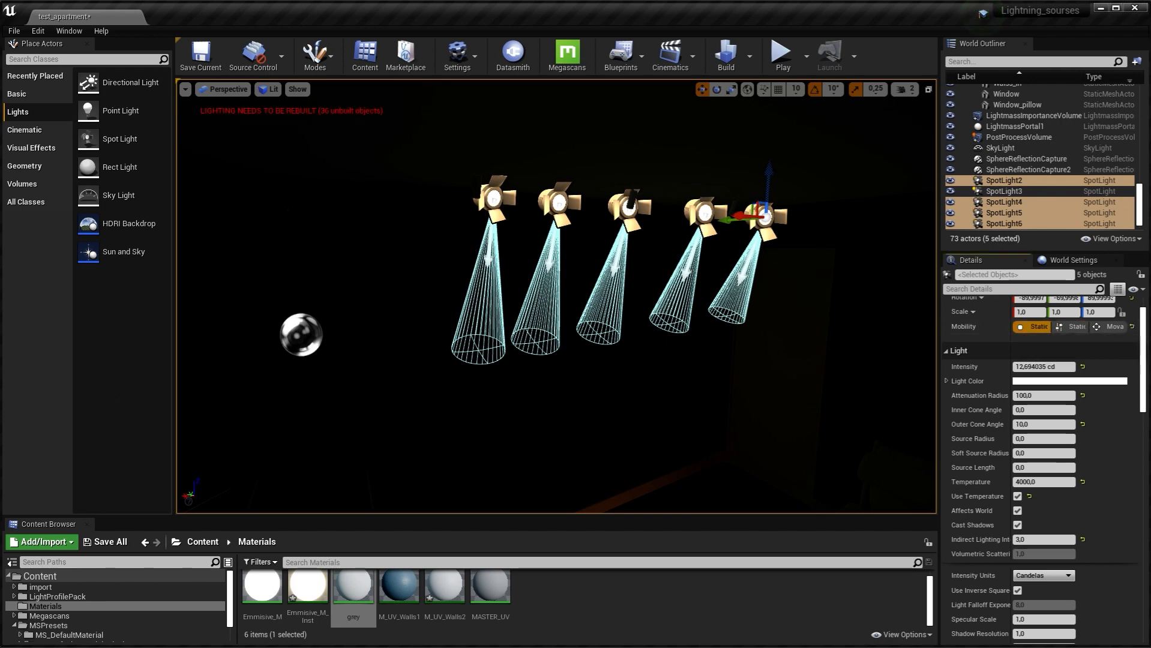
{"action": "right_click_drag", "start_coordinate": [558, 300], "coordinate": [563, 293]}
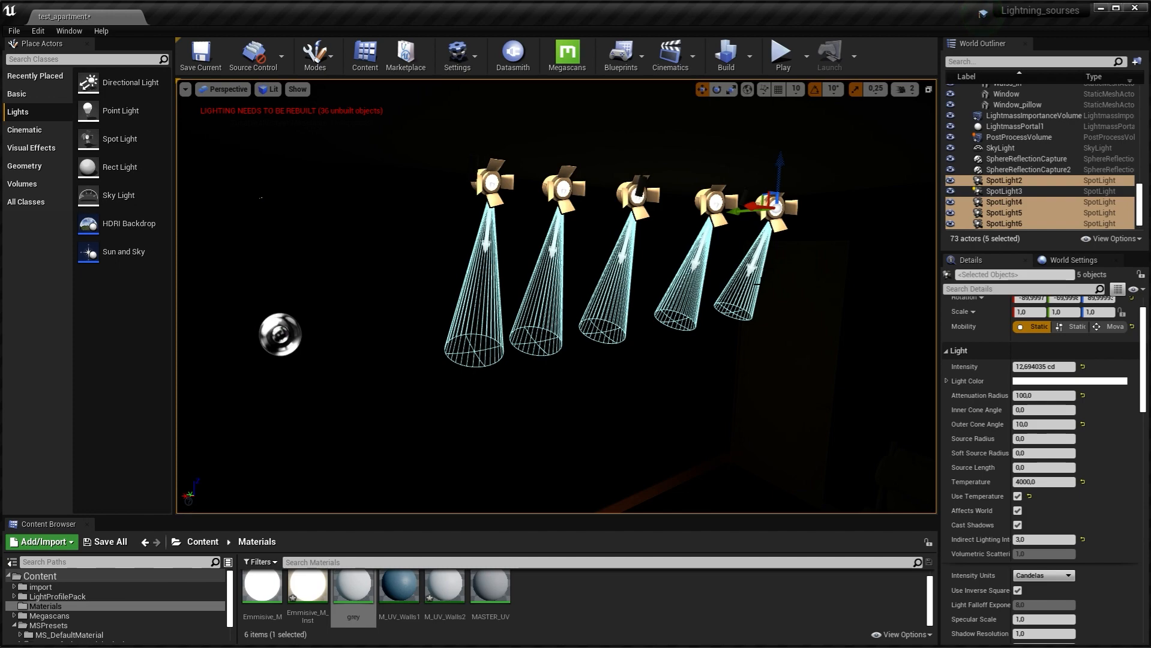
{"action": "right_click_drag", "start_coordinate": [707, 279], "coordinate": [659, 299]}
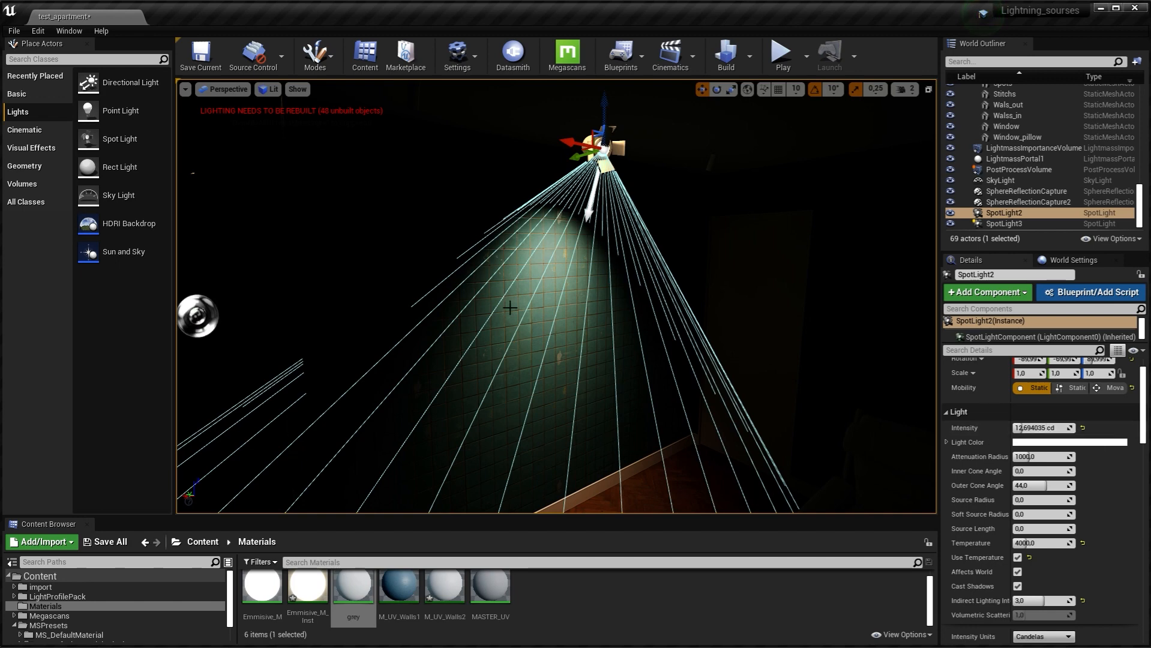
Delete SpotLight3, the spotlight near the potted plant and the leather sofa
{"action": "right_click_drag", "start_coordinate": [557, 297], "coordinate": [576, 319]}
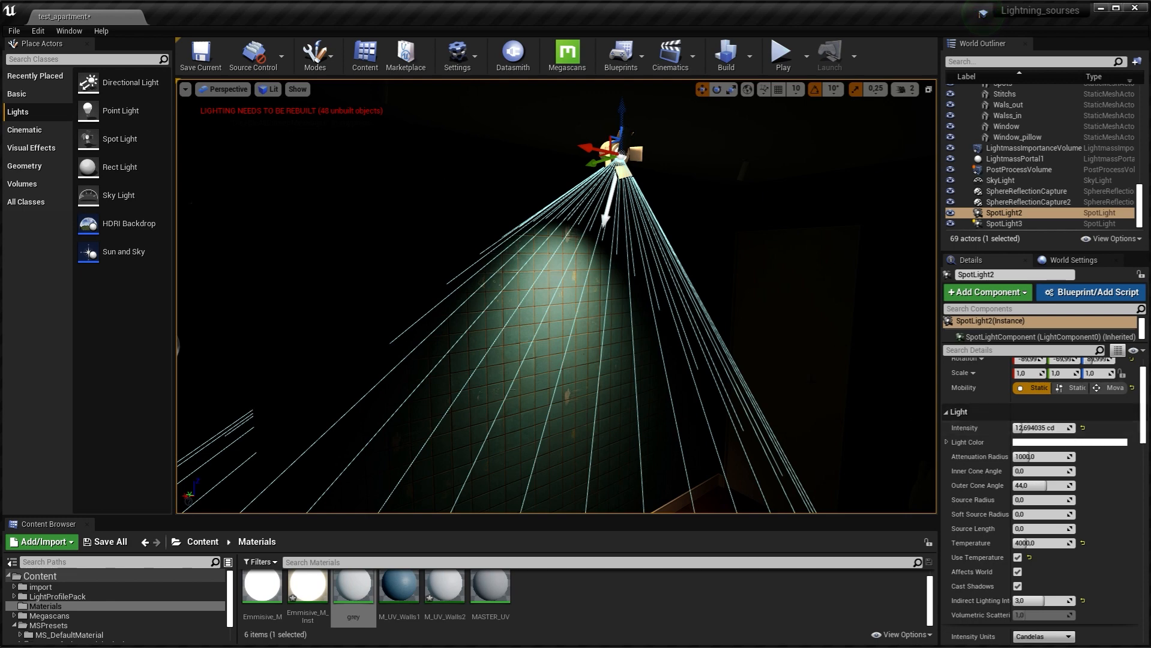
{"action": "key", "text": "w"}
{"action": "right_click_drag", "start_coordinate": [594, 307], "coordinate": [621, 270]}
{"action": "key", "text": "s"}
{"action": "key", "text": "w"}
{"action": "key", "text": "s"}
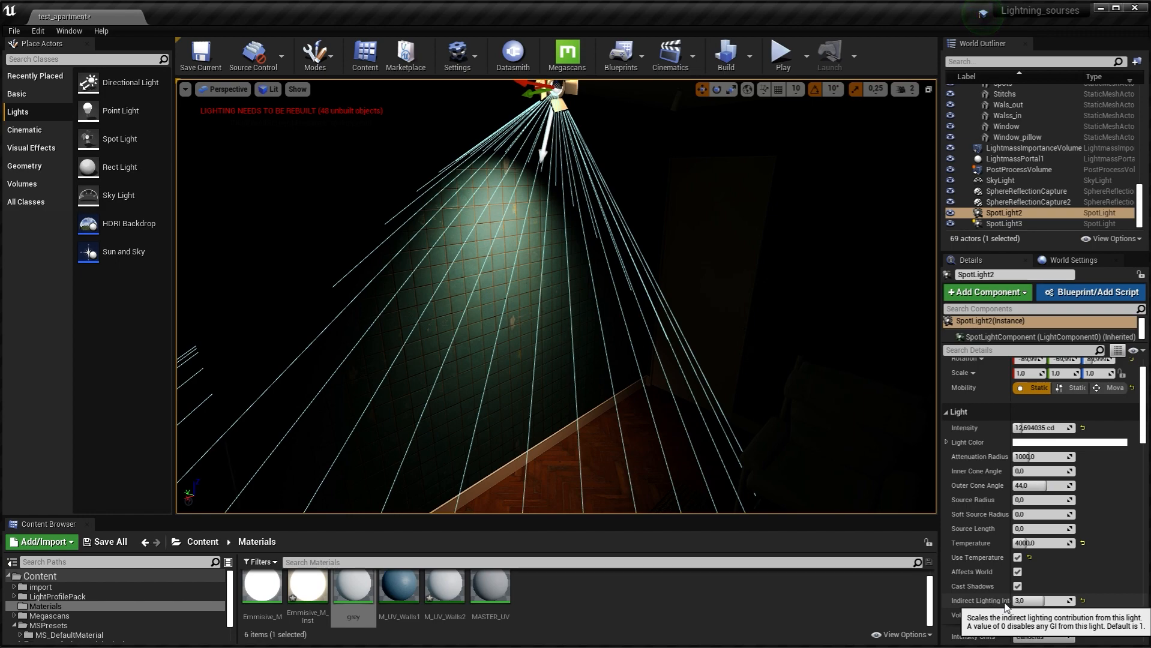
{"action": "right_click_drag", "start_coordinate": [604, 398], "coordinate": [823, 399]}
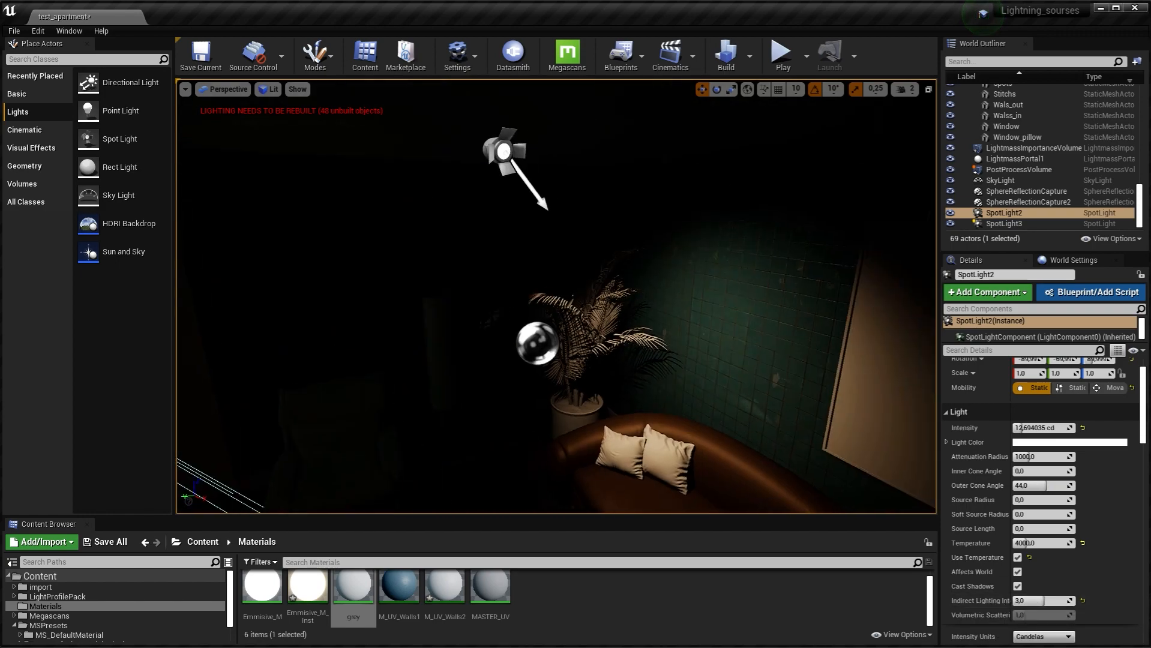
{"action": "left_click", "coordinate": [507, 164]}
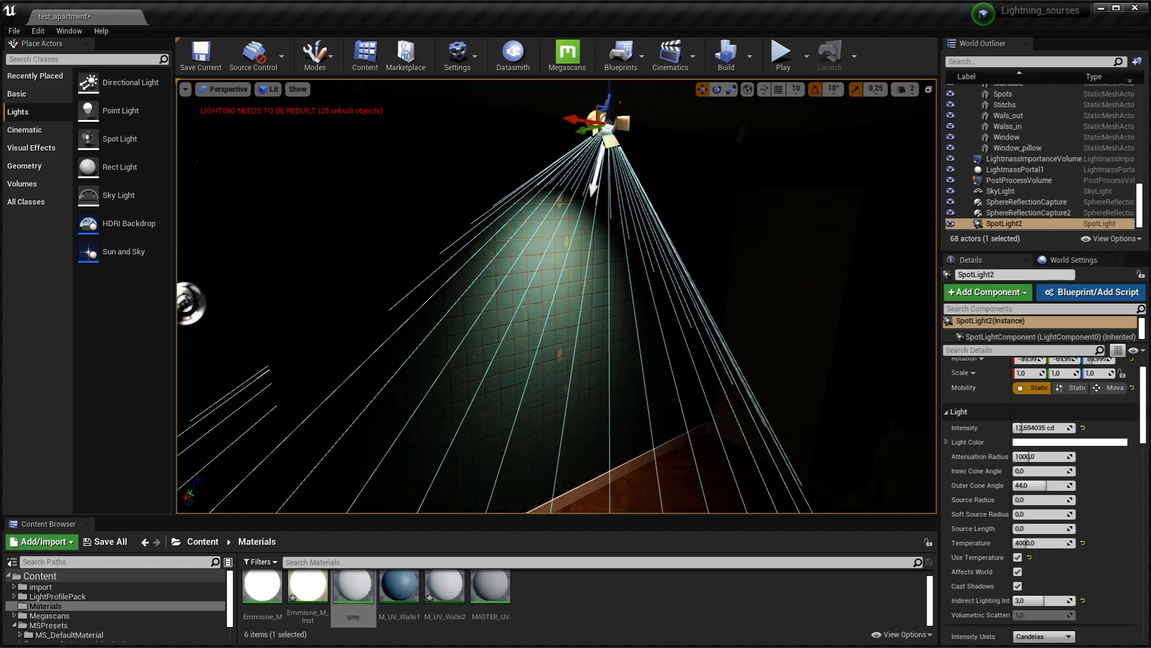
Reduce the Attenuation Radius of SpotLight2 to about 441 and set it to exactly 400
{"action": "right_click_drag", "start_coordinate": [708, 378], "coordinate": [689, 431]}
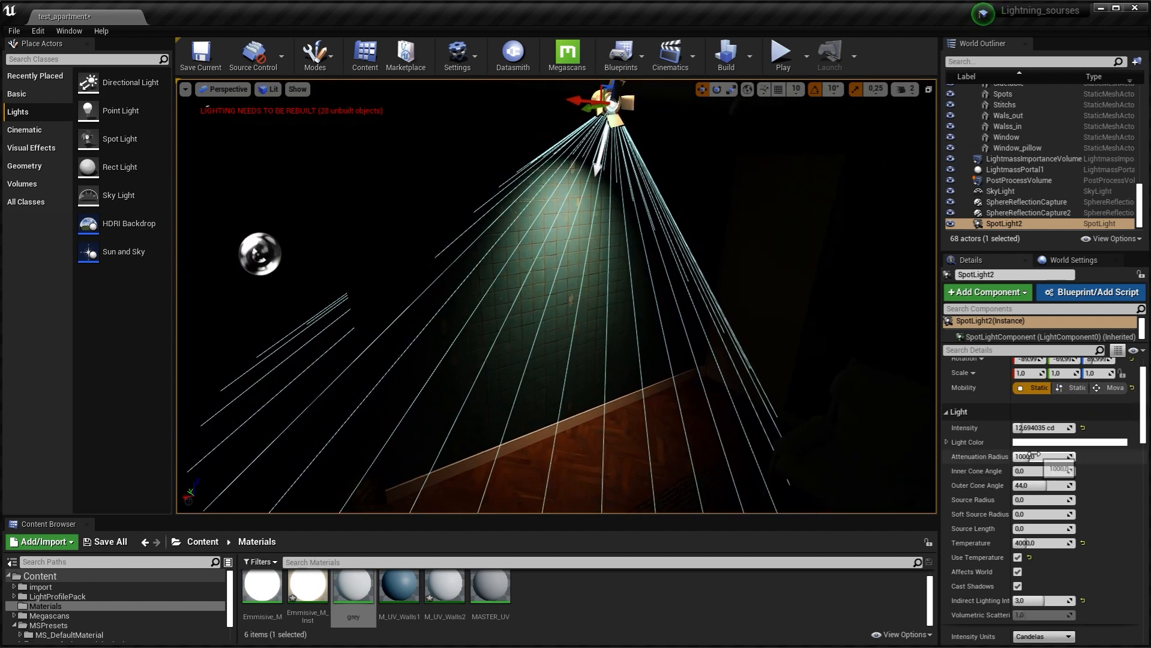
{"action": "left_click_drag", "start_coordinate": [1026, 457], "coordinate": [1026, 457]}
{"action": "mouse_move", "coordinate": [660, 301]}
{"action": "right_mouse_down"}
{"action": "mouse_move", "coordinate": [667, 322]}
{"action": "mouse_move", "coordinate": [656, 303]}
{"action": "right_mouse_up"}
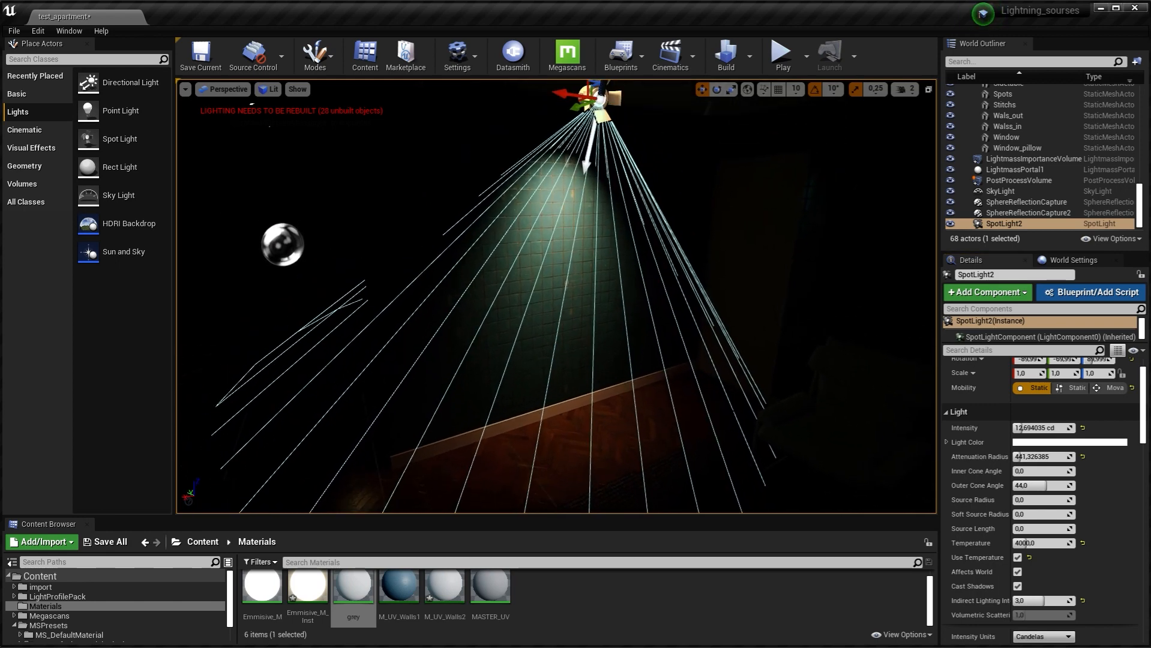
{"action": "left_click", "coordinate": [1035, 459]}
{"action": "type", "text": "40"}
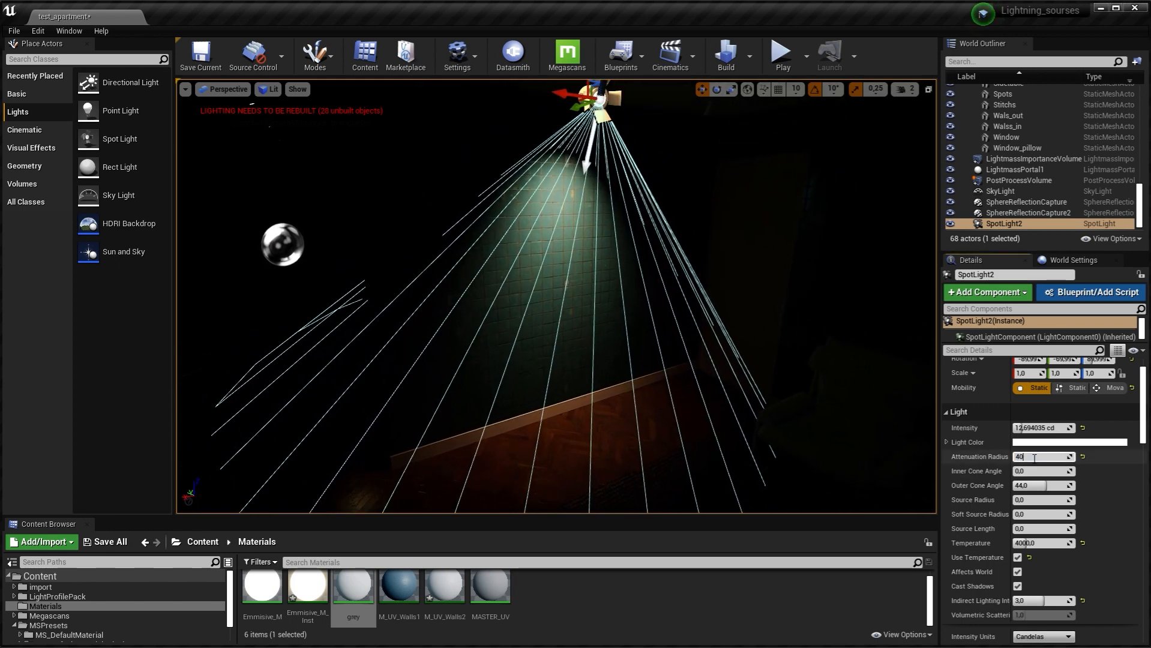
{"action": "type", "text": "0"}
{"action": "key", "text": "Return"}
Set the Attenuation Radius of SpotLight2 to 300 and examine where its light ends on the floor
{"action": "right_click_drag", "start_coordinate": [914, 416], "coordinate": [901, 466]}
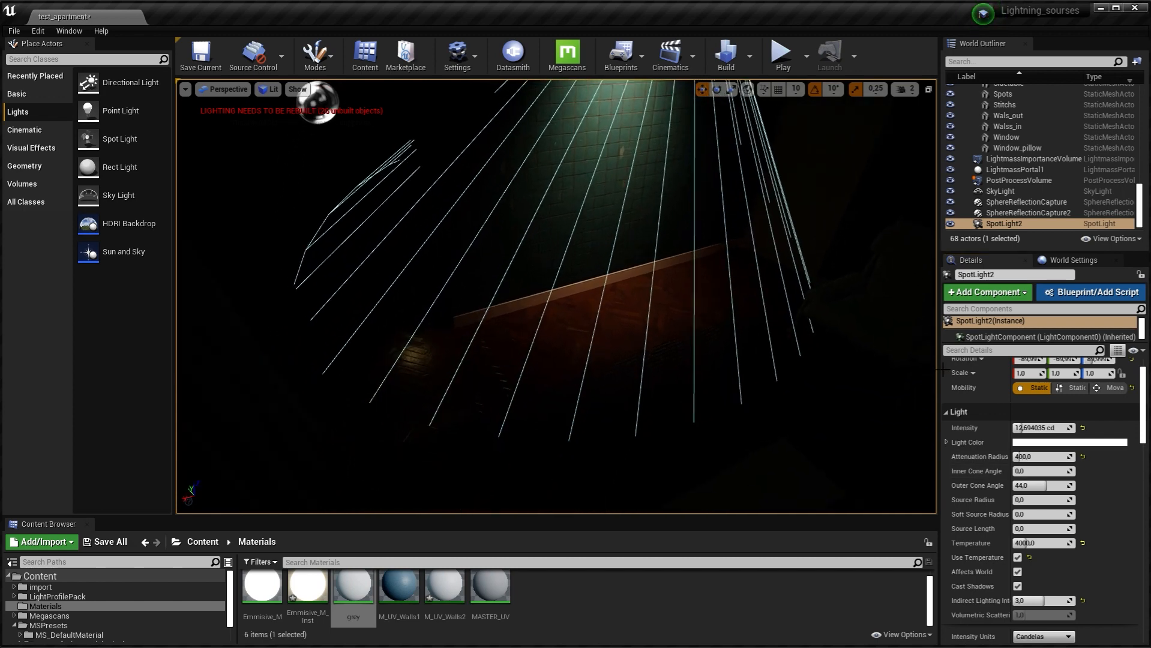
{"action": "left_click", "coordinate": [1047, 459]}
{"action": "type", "text": "30"}
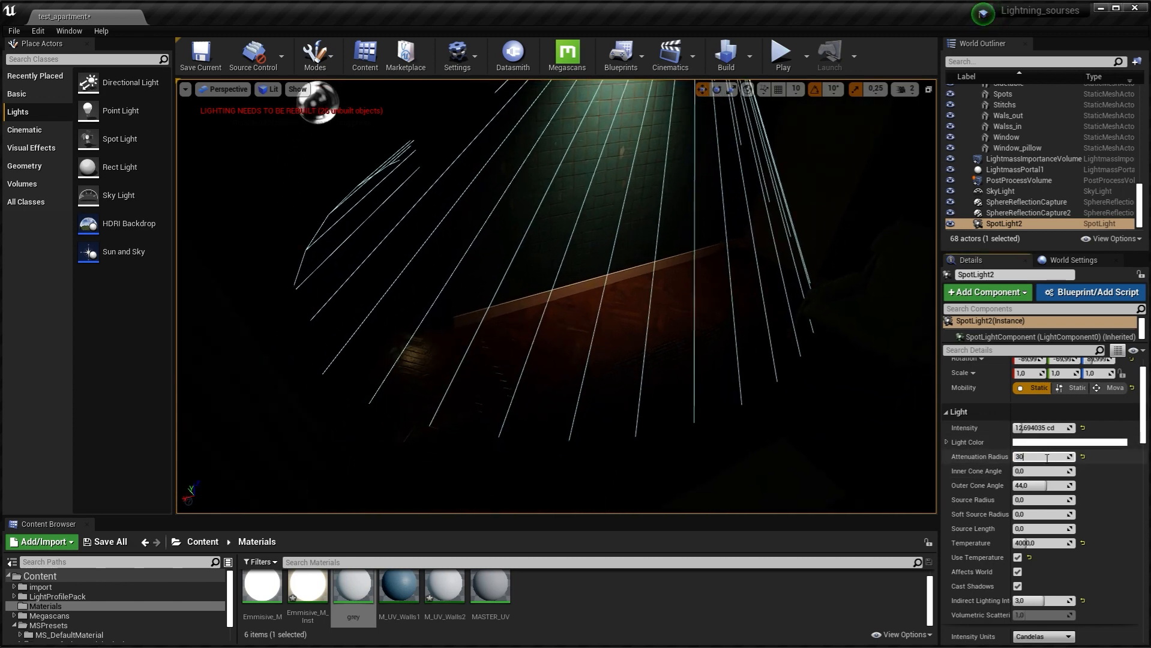
{"action": "type", "text": "0"}
{"action": "key", "text": "Return"}
{"action": "mouse_move", "coordinate": [900, 429]}
{"action": "right_mouse_down"}
{"action": "mouse_move", "coordinate": [895, 388]}
{"action": "mouse_move", "coordinate": [887, 401]}
{"action": "mouse_move", "coordinate": [907, 438]}
{"action": "mouse_move", "coordinate": [903, 350]}
{"action": "mouse_move", "coordinate": [921, 365]}
{"action": "right_mouse_up"}
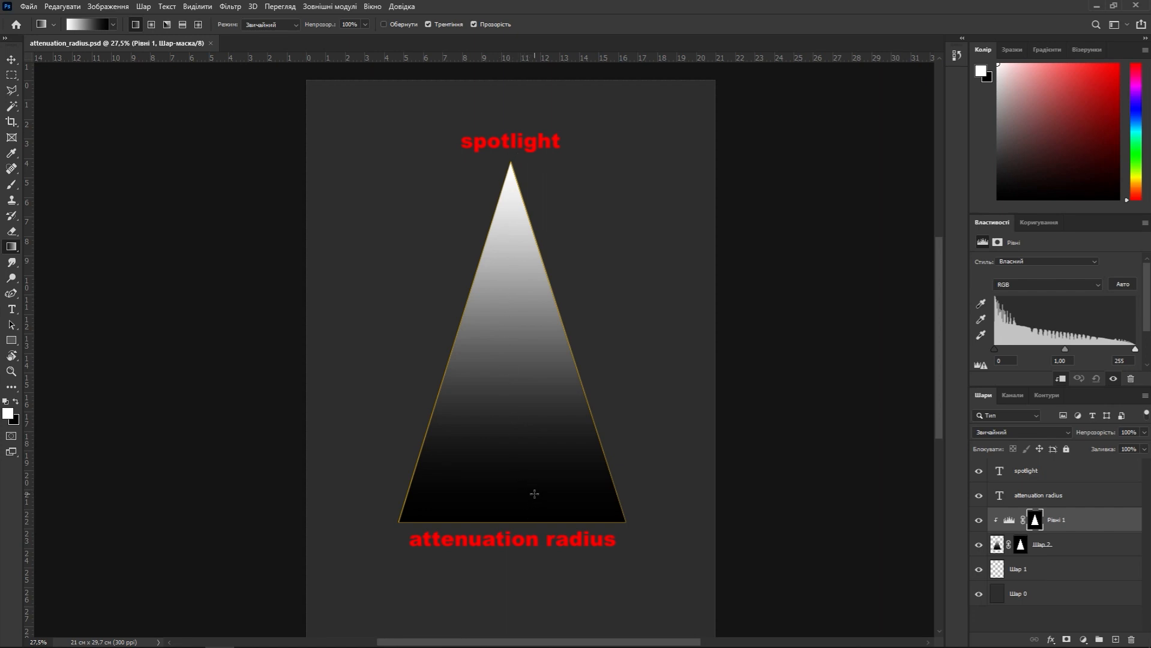
Switch from the Photoshop attenuation diagram back to Unreal Editor and widen the area showing SpotLight2's properties
{"action": "key", "text": "alt+Tab"}
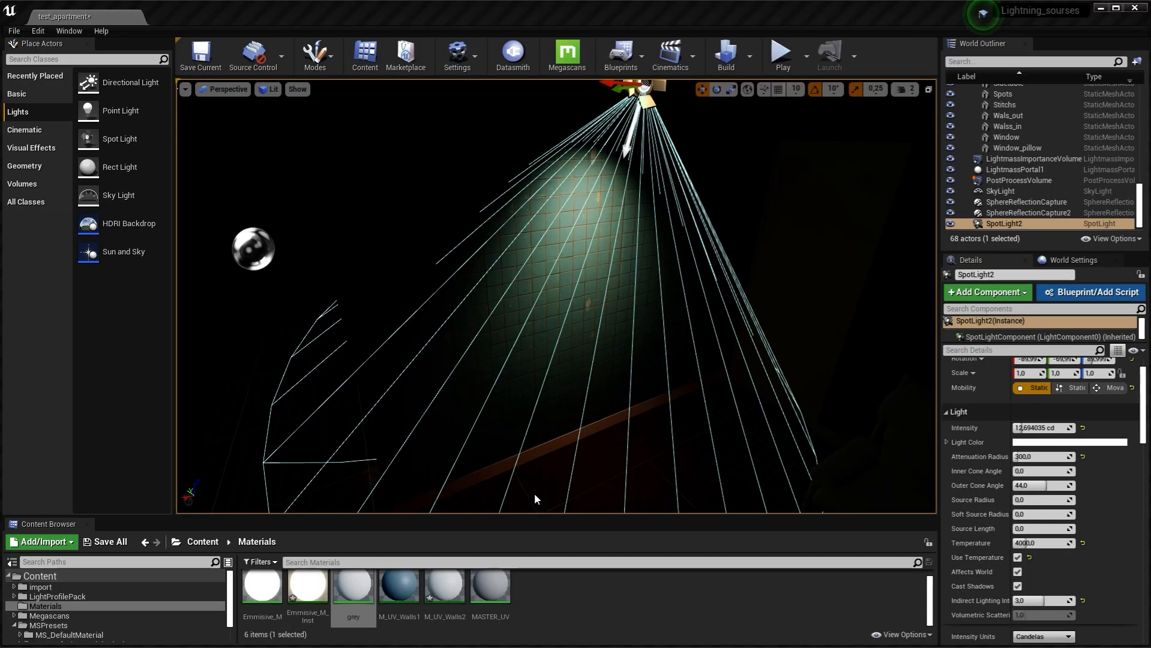
{"action": "right_click_drag", "start_coordinate": [557, 296], "coordinate": [588, 319]}
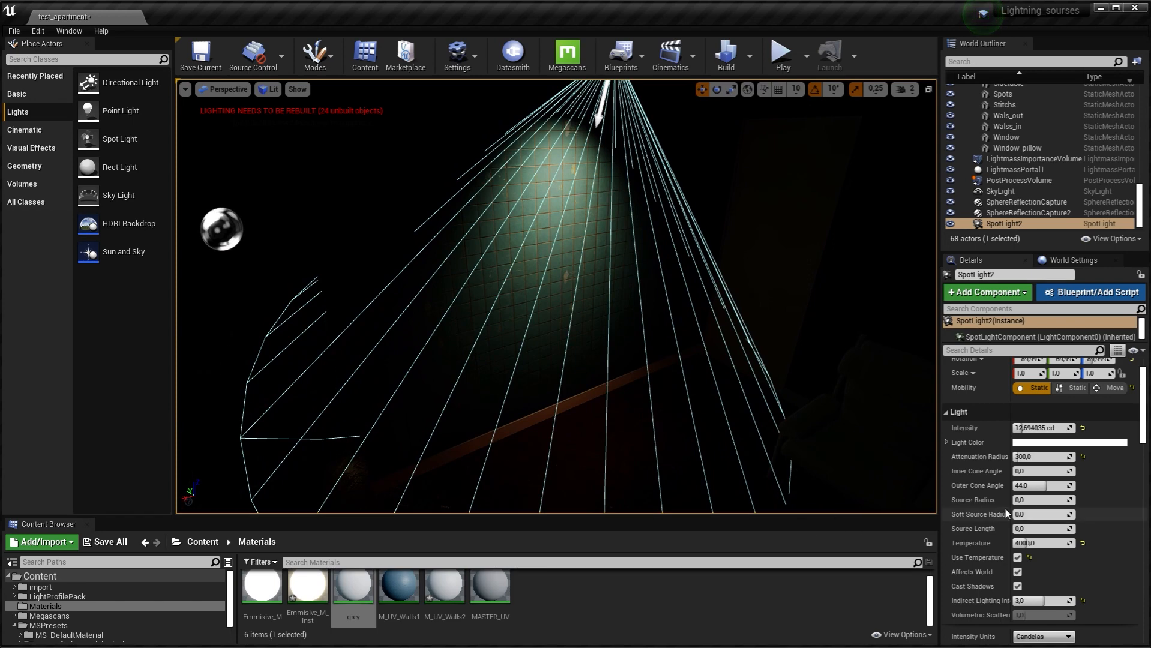
{"action": "scroll", "coordinate": [1082, 509], "scroll_direction": "down", "scroll_amount": 1}
{"action": "scroll", "coordinate": [1082, 509], "scroll_direction": "down", "scroll_amount": 1}
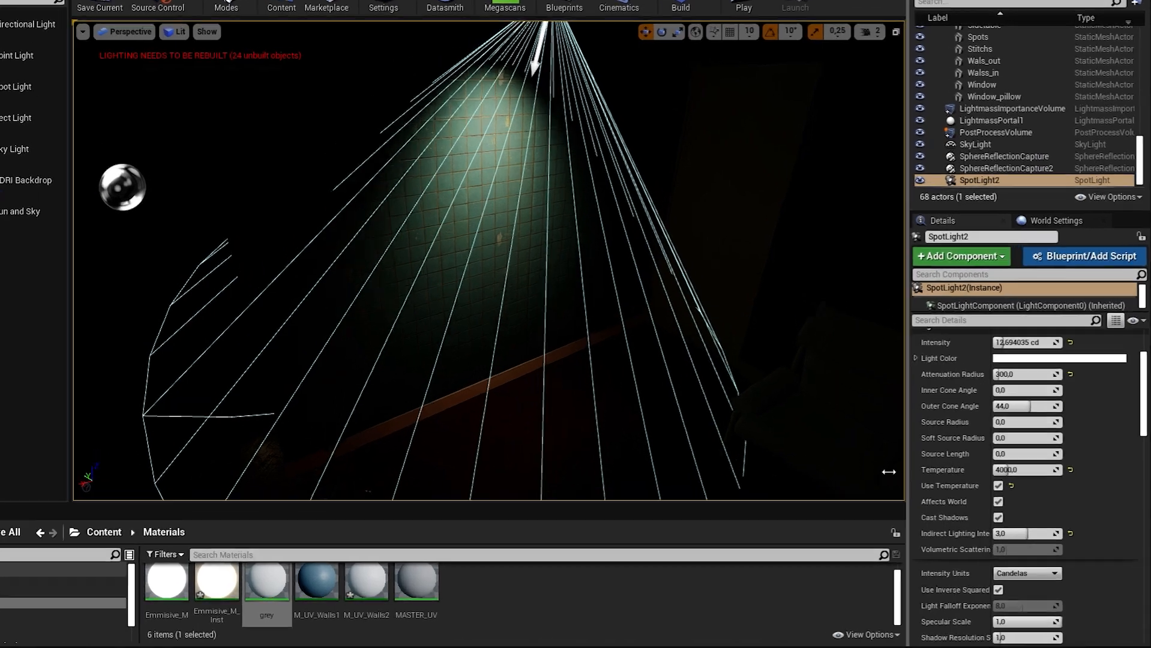
{"action": "left_click_drag", "start_coordinate": [888, 471], "coordinate": [859, 471]}
Look through SpotLight2's properties, expand the advanced Light options and read the description of Use Inverse Squared Falloff
{"action": "scroll", "coordinate": [1004, 485], "scroll_direction": "down", "scroll_amount": 10}
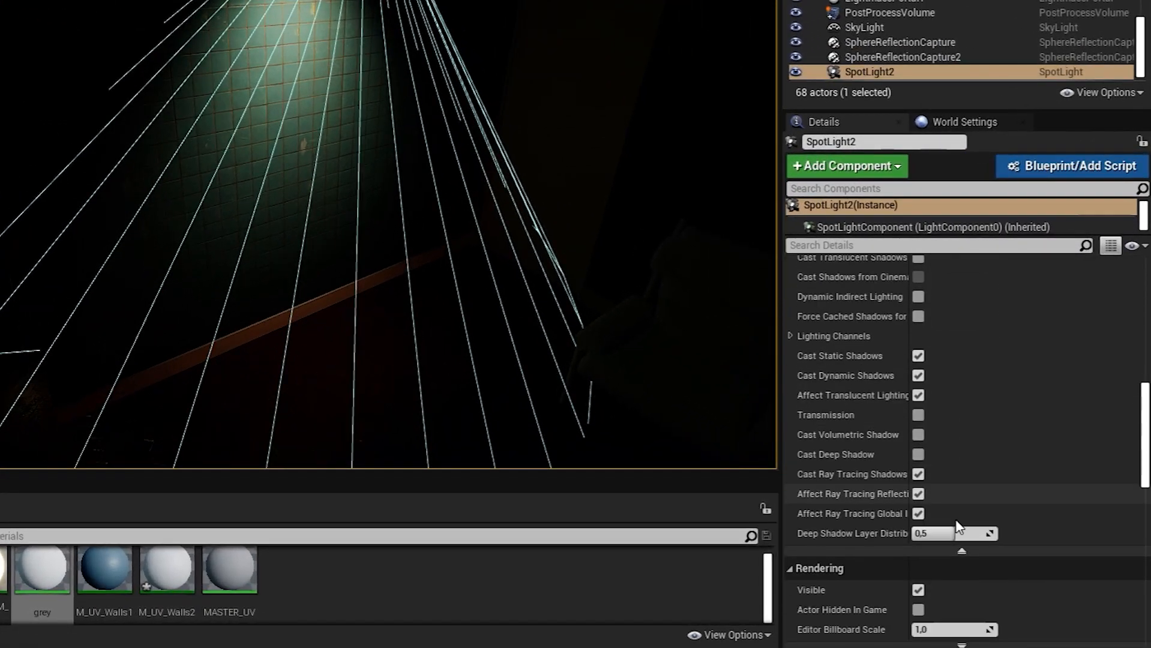
{"action": "scroll", "coordinate": [1012, 512], "scroll_direction": "down", "scroll_amount": 10}
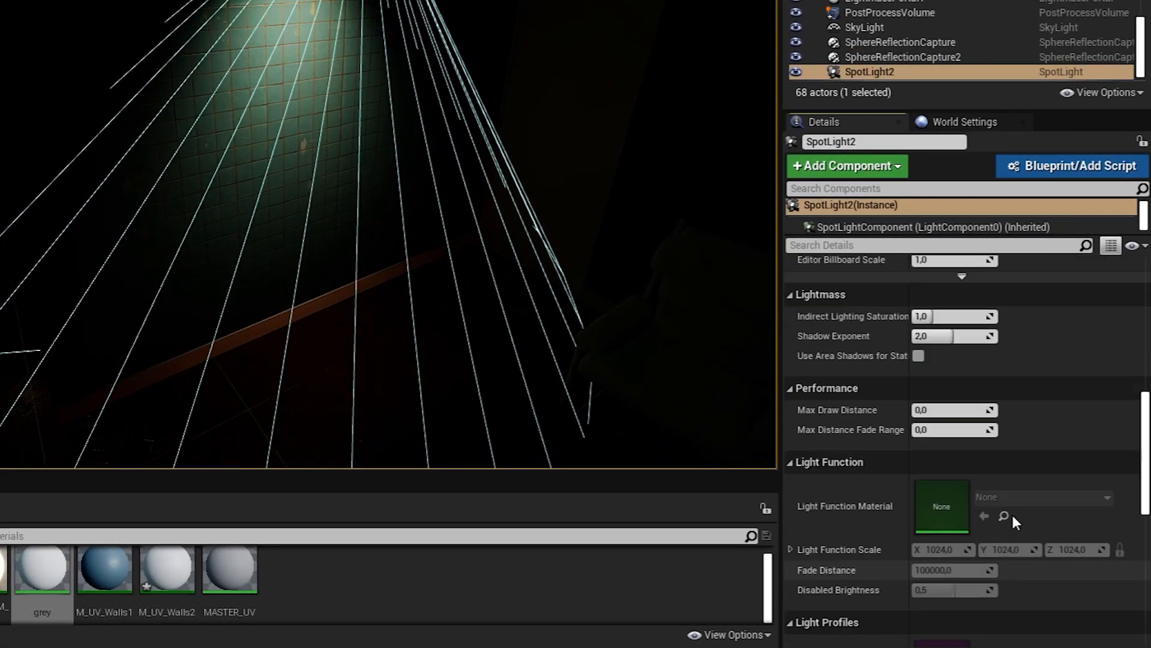
{"action": "scroll", "coordinate": [1011, 510], "scroll_direction": "up", "scroll_amount": 12}
{"action": "scroll", "coordinate": [1009, 506], "scroll_direction": "down", "scroll_amount": 3}
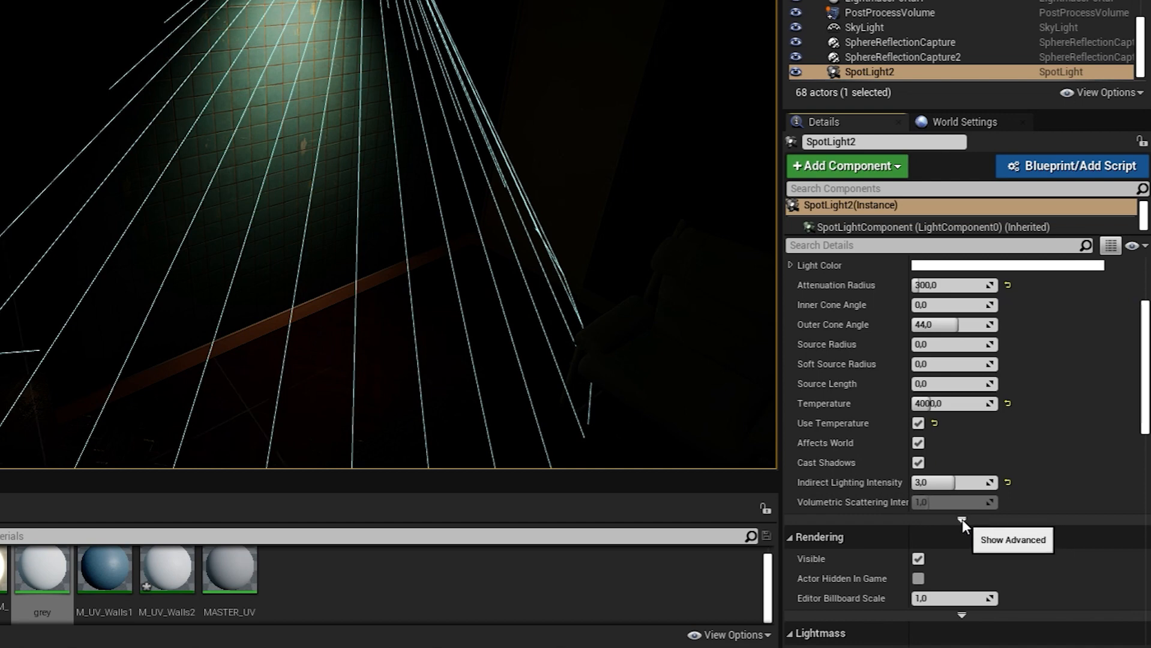
{"action": "left_click", "coordinate": [962, 519]}
{"action": "scroll", "coordinate": [1004, 469], "scroll_direction": "down", "scroll_amount": 1}
{"action": "scroll", "coordinate": [1004, 471], "scroll_direction": "down", "scroll_amount": 1}
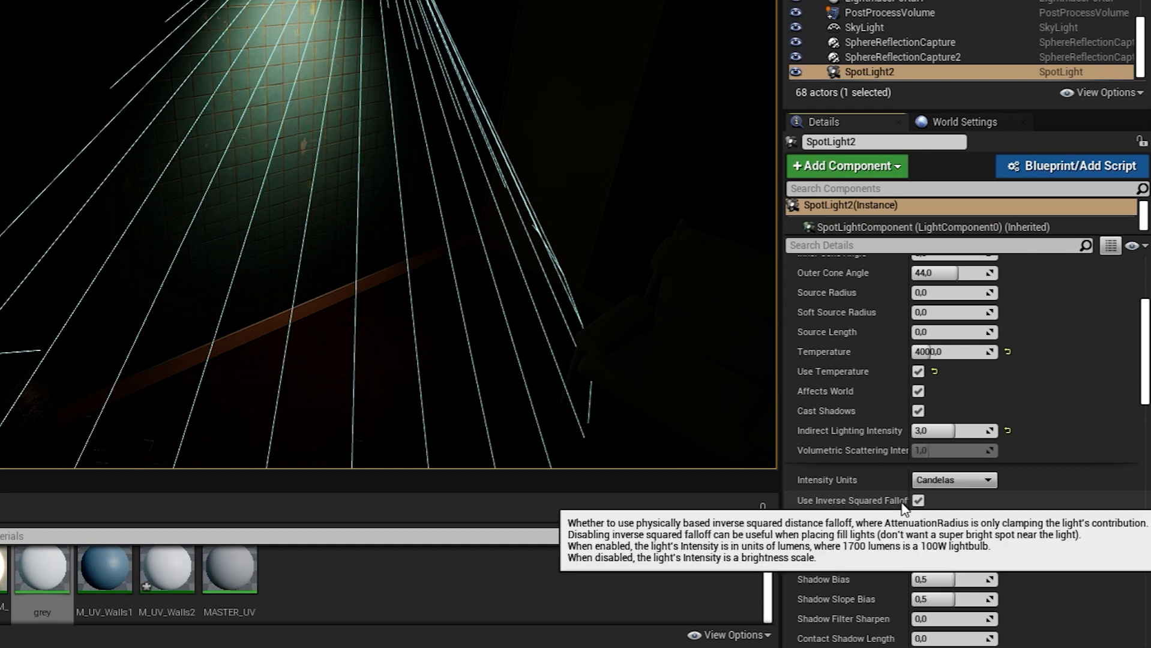
Disable Use Inverse Squared Falloff for SpotLight2 and raise the light's Intensity until the tiled wall is clearly lit
{"action": "left_click", "coordinate": [921, 502]}
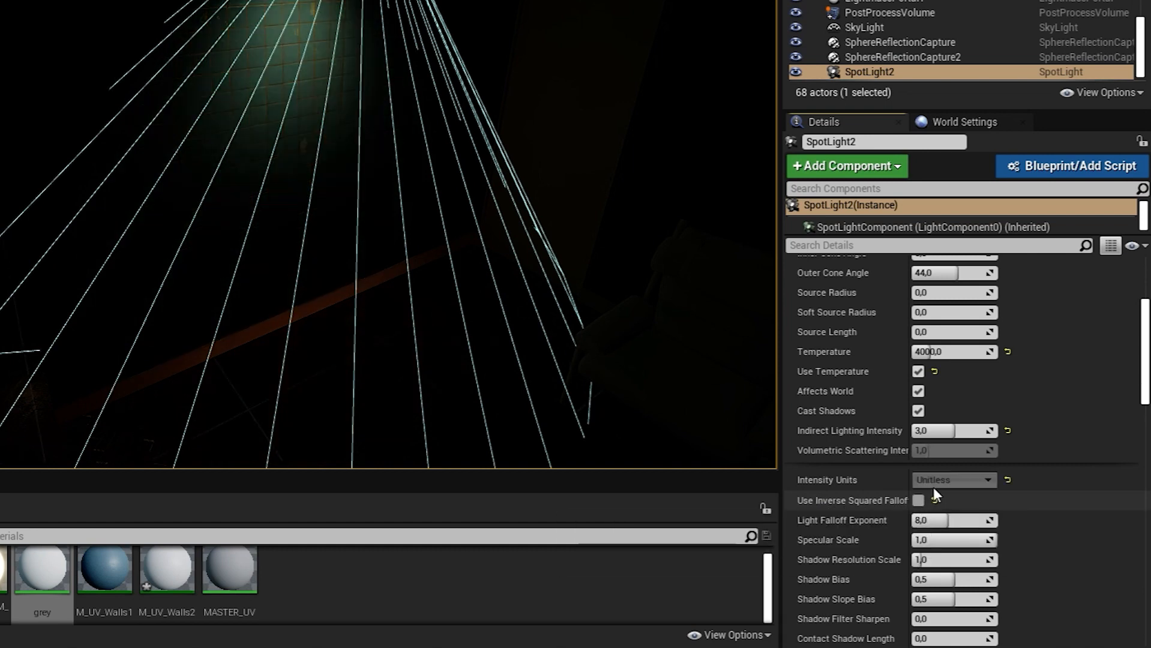
{"action": "scroll", "coordinate": [972, 508], "scroll_direction": "up", "scroll_amount": 5}
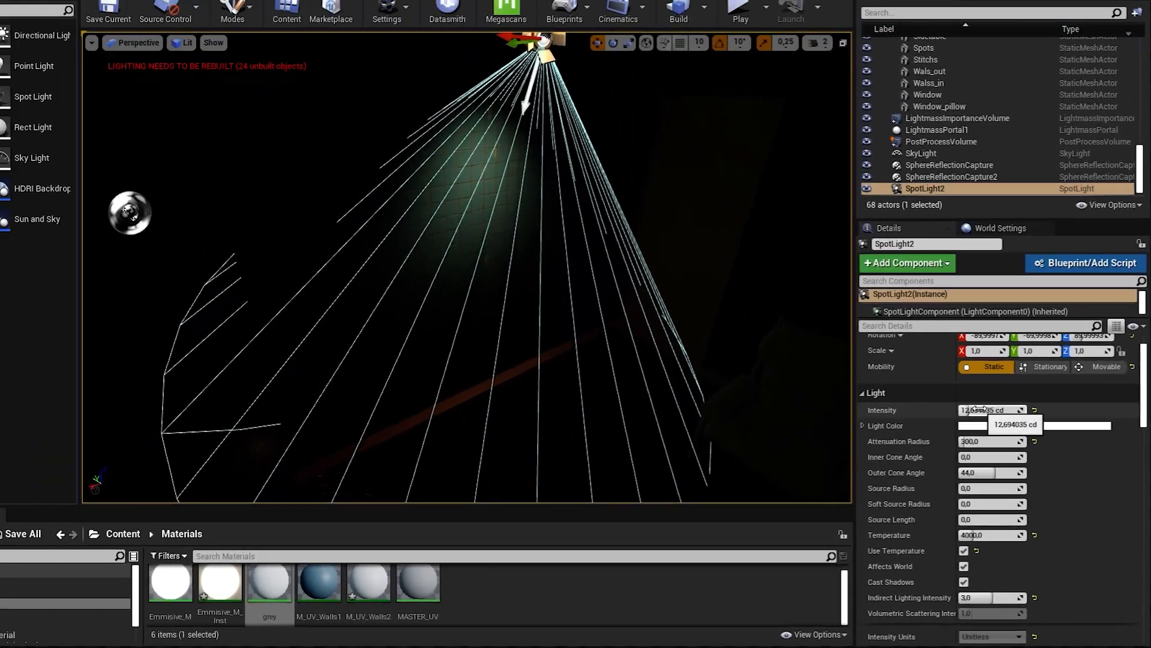
{"action": "left_click_drag", "start_coordinate": [968, 393], "coordinate": [995, 393]}
{"action": "right_click_drag", "start_coordinate": [708, 336], "coordinate": [702, 348]}
Lower the Light Falloff Exponent of SpotLight2 to 2.0 and examine how far its light spreads
{"action": "scroll", "coordinate": [987, 543], "scroll_direction": "down", "scroll_amount": 5}
{"action": "scroll", "coordinate": [989, 546], "scroll_direction": "down", "scroll_amount": 2}
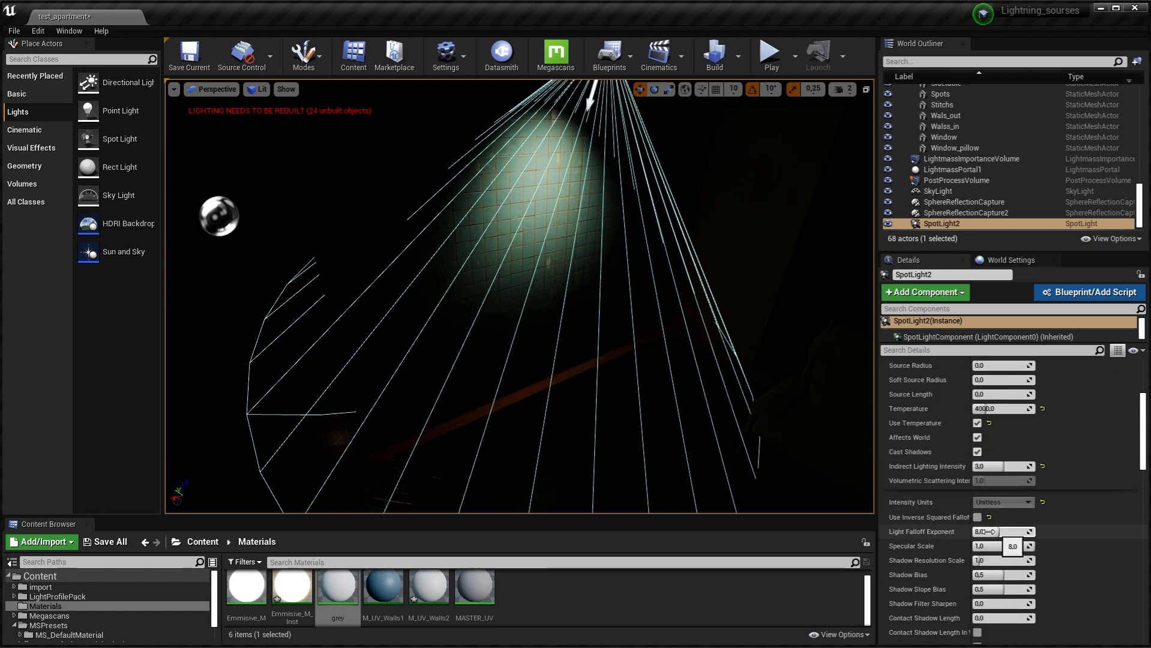
{"action": "mouse_move", "coordinate": [995, 531]}
{"action": "left_mouse_down"}
{"action": "mouse_move", "coordinate": [972, 532]}
{"action": "mouse_move", "coordinate": [1020, 531]}
{"action": "mouse_move", "coordinate": [977, 532]}
{"action": "left_mouse_up"}
{"action": "right_click_drag", "start_coordinate": [520, 297], "coordinate": [525, 265]}
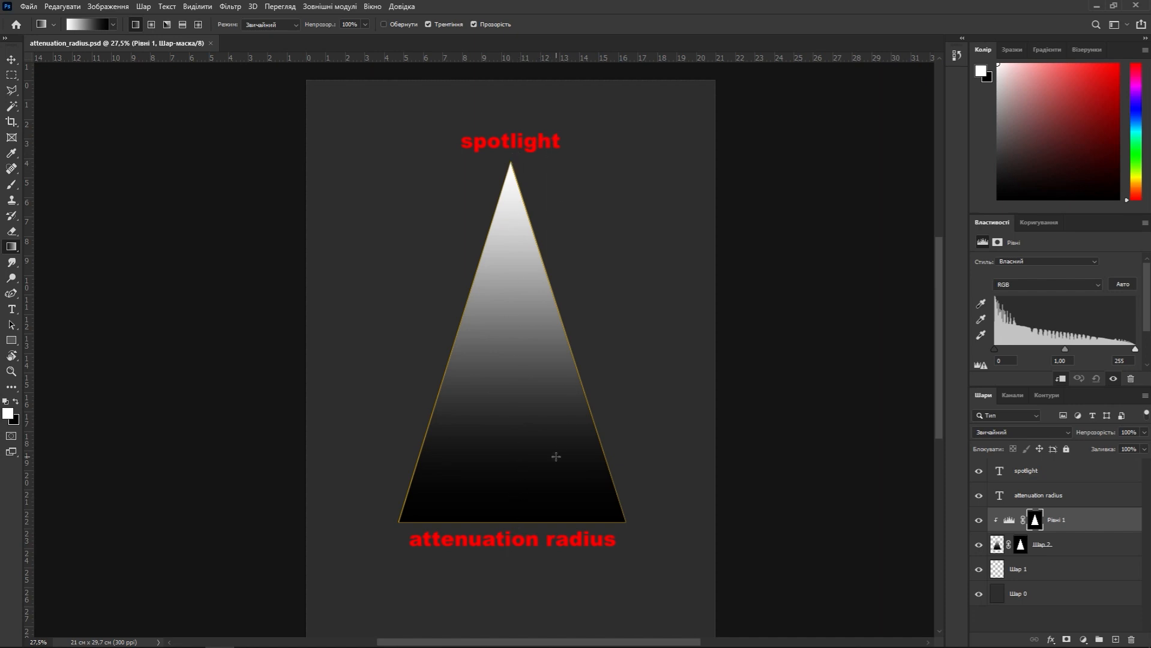
Select the Levels adjustment on the Photoshop attenuation diagram, switch back to Unreal Editor and return SpotLight2's Light Falloff Exponent to 8.0
{"action": "left_click", "coordinate": [1004, 524]}
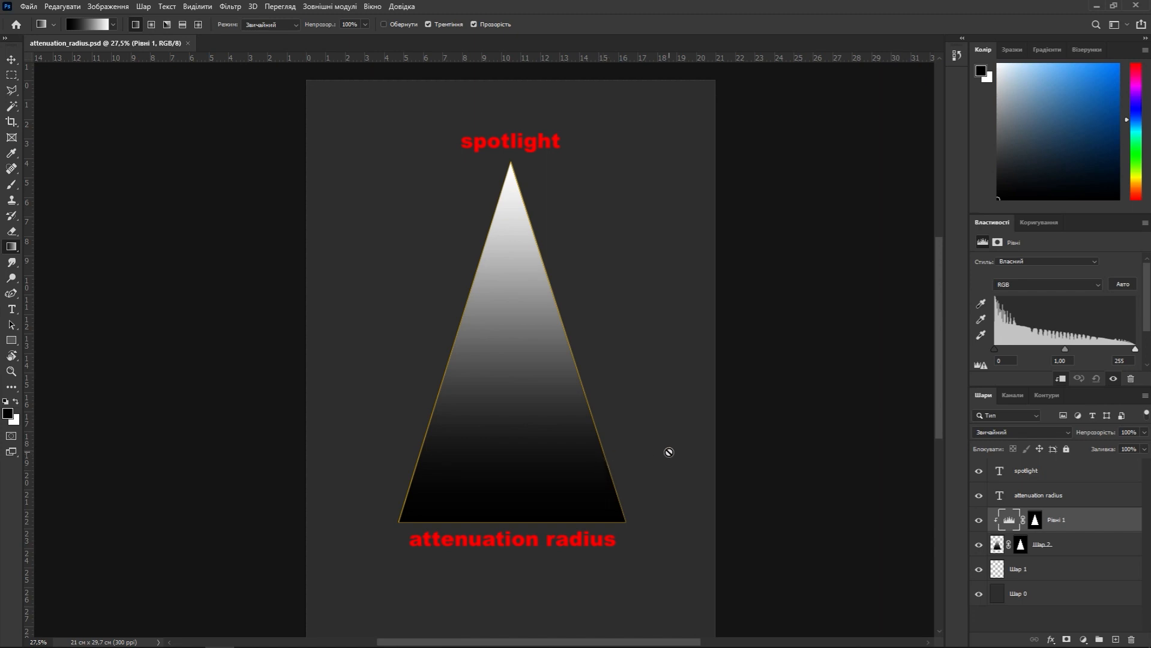
{"action": "key", "text": "alt+Tab"}
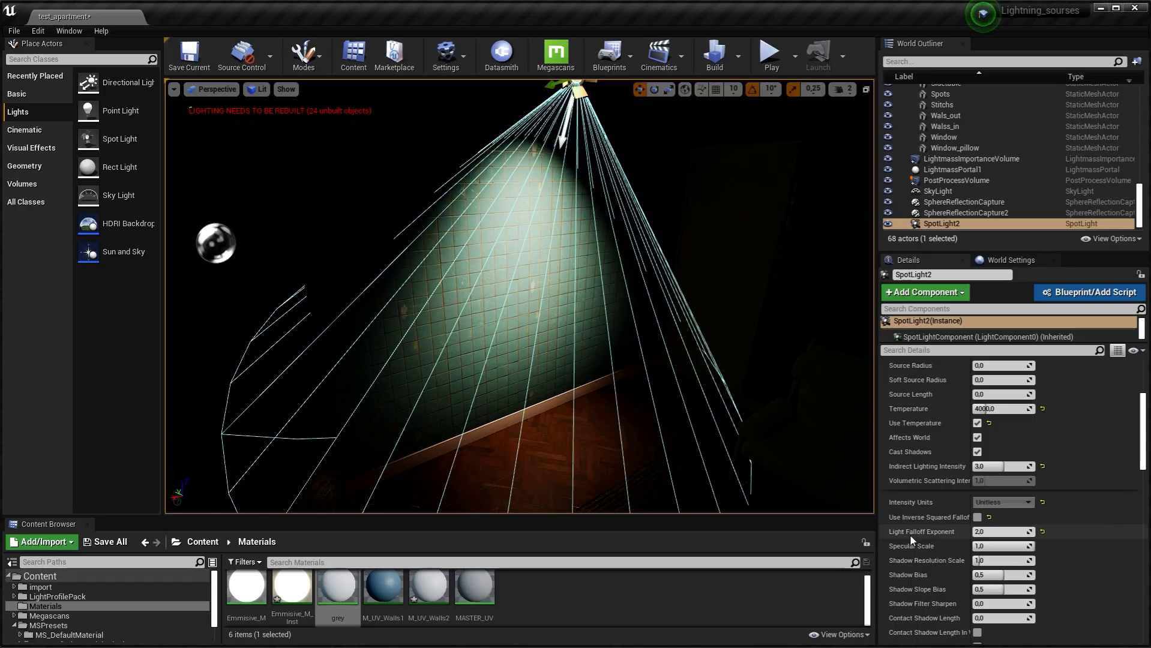
{"action": "left_click_drag", "start_coordinate": [988, 532], "coordinate": [1004, 535]}
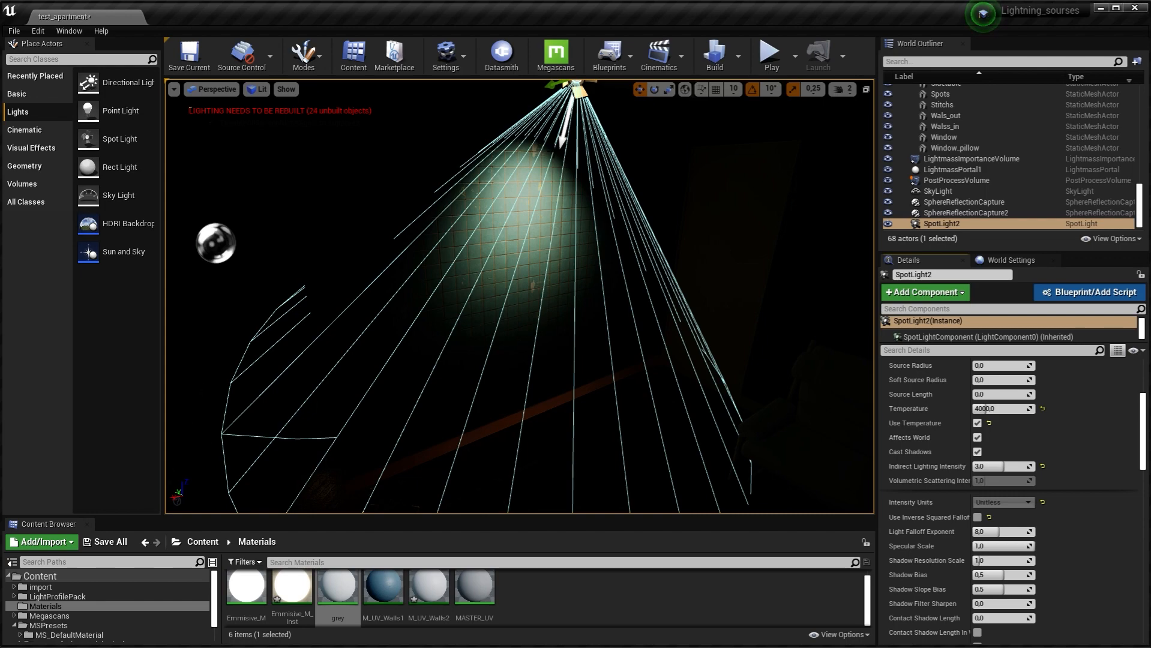
Switch to Photoshop, shift the Levels midtones of the attenuation gradient to illustrate falloff, and return to Unreal Editor
{"action": "key", "text": "alt+Tab"}
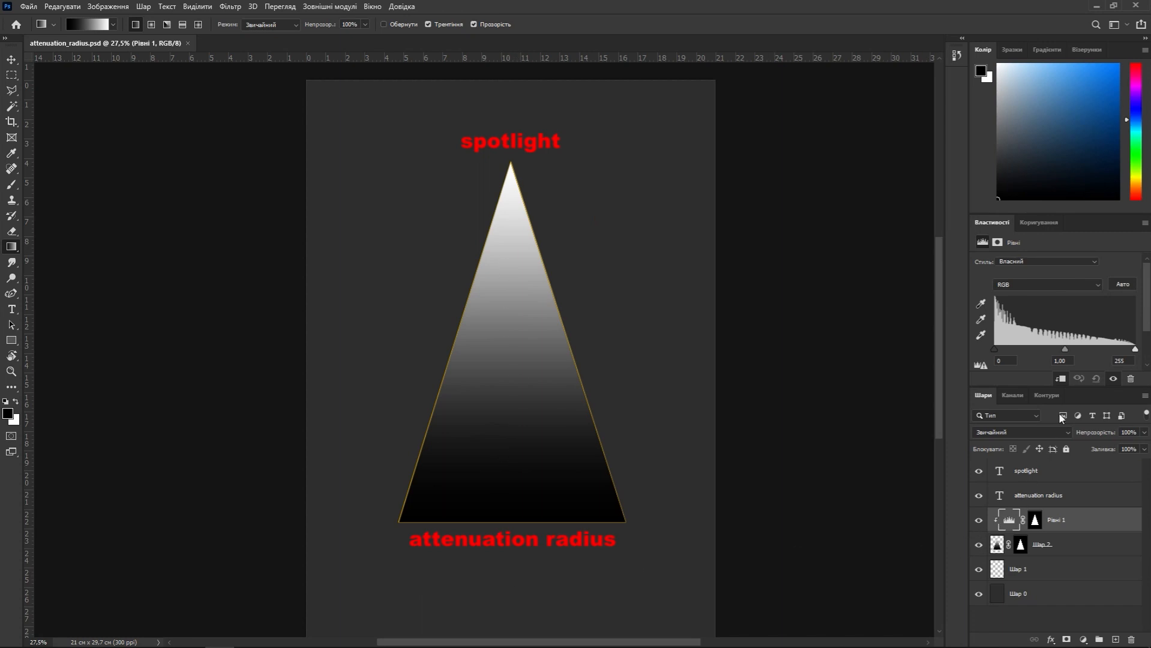
{"action": "mouse_move", "coordinate": [1066, 350]}
{"action": "left_mouse_down"}
{"action": "mouse_move", "coordinate": [1000, 364]}
{"action": "mouse_move", "coordinate": [1115, 348]}
{"action": "mouse_move", "coordinate": [1018, 347]}
{"action": "mouse_move", "coordinate": [1069, 343]}
{"action": "left_mouse_up"}
{"action": "key", "text": "alt+Tab"}
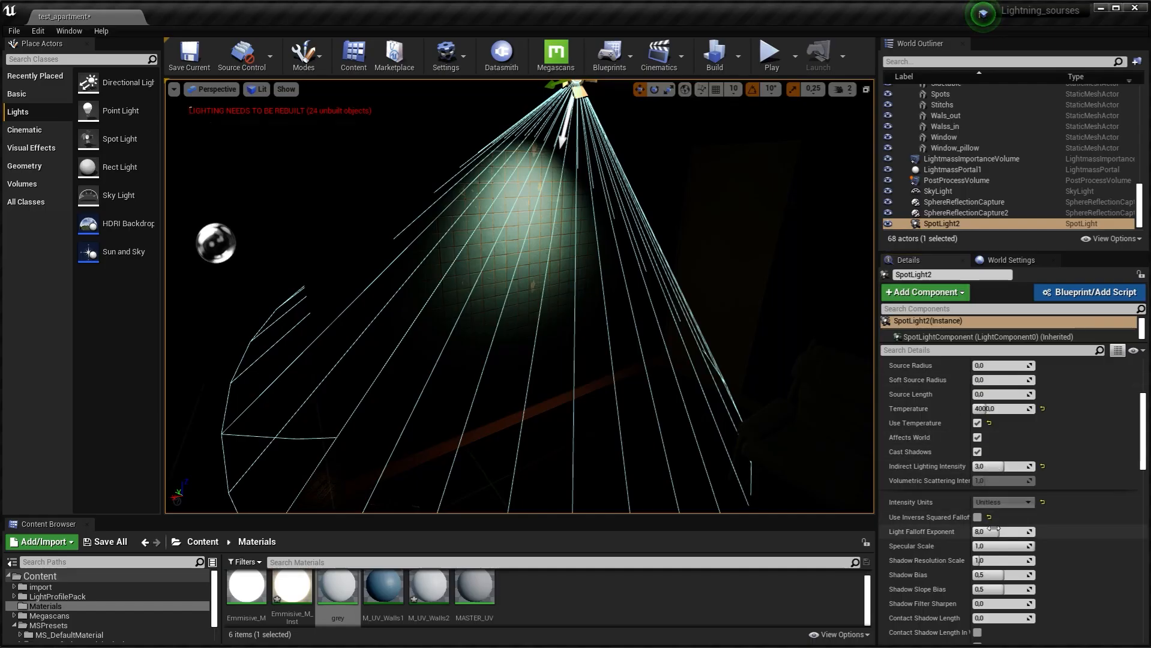
Reduce the Light Falloff Exponent of SpotLight2 to 2.0 and set it to exactly 1
{"action": "left_click_drag", "start_coordinate": [1000, 532], "coordinate": [973, 532]}
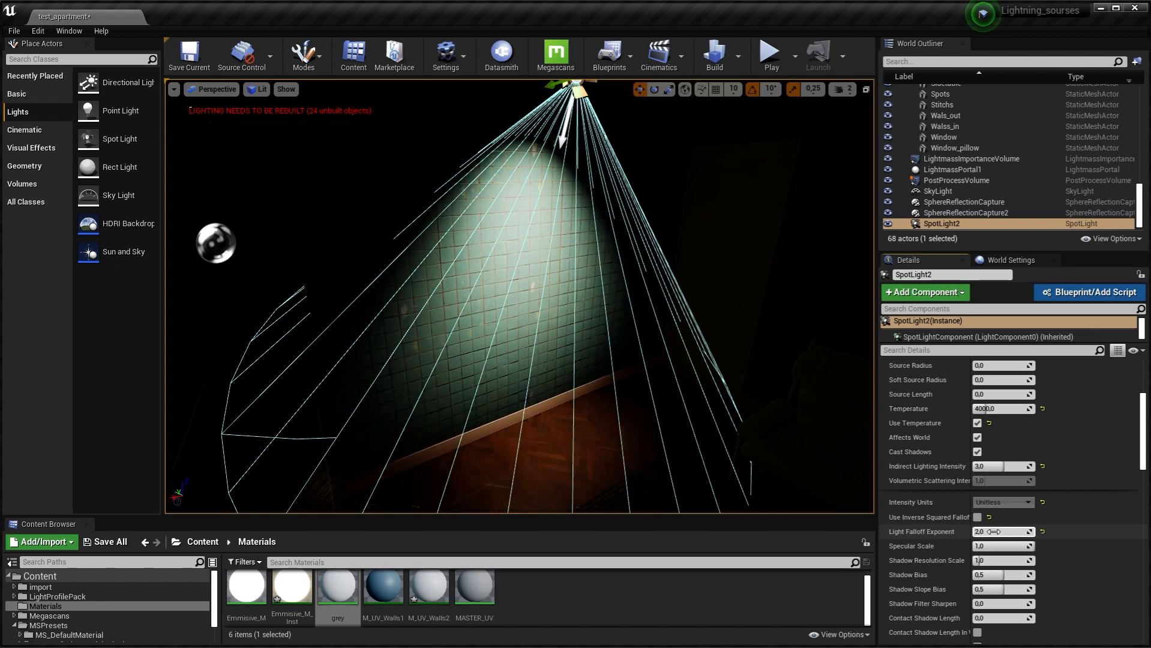
{"action": "type", "text": "1"}
{"action": "key", "text": "Return"}
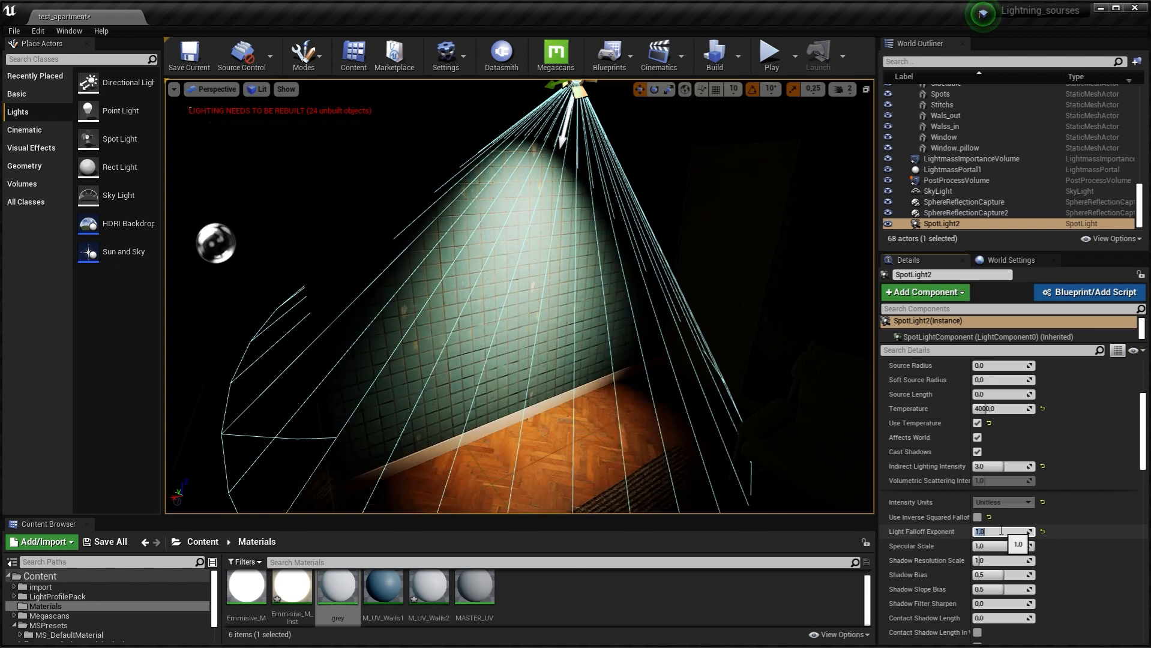
Examine SpotLight2's cone and widen its Outer Cone Angle to about 51.4 degrees
{"action": "right_click_drag", "start_coordinate": [690, 372], "coordinate": [622, 363]}
{"action": "scroll", "coordinate": [999, 471], "scroll_direction": "up", "scroll_amount": 7}
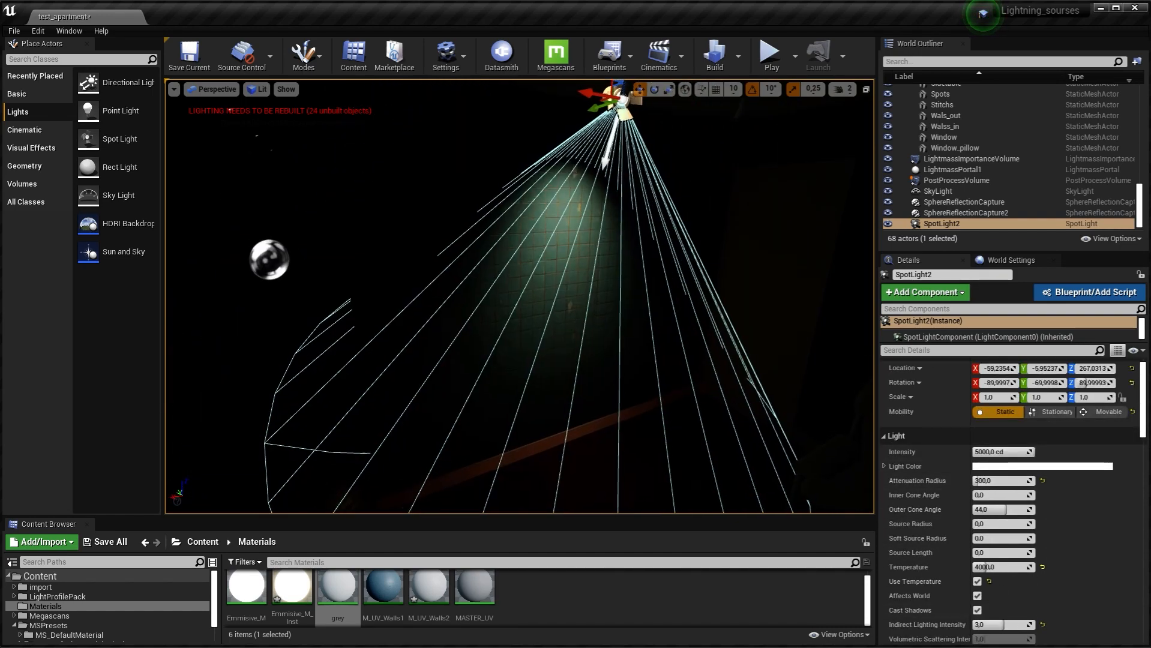
{"action": "right_click_drag", "start_coordinate": [623, 363], "coordinate": [617, 359]}
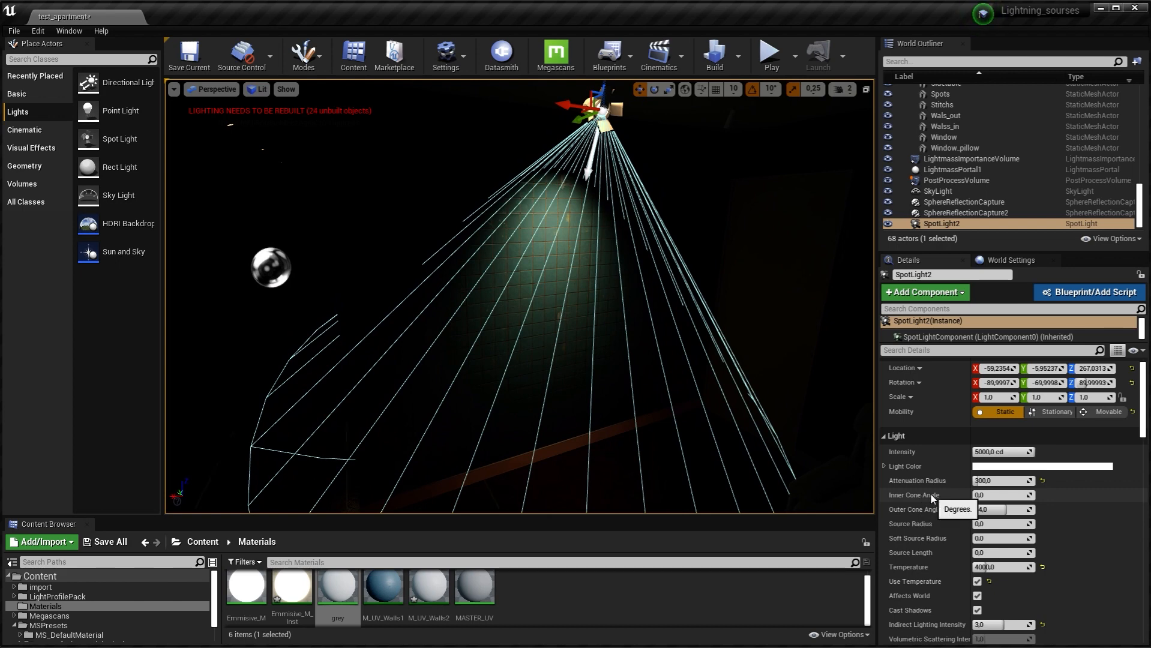
{"action": "right_click_drag", "start_coordinate": [828, 438], "coordinate": [821, 431]}
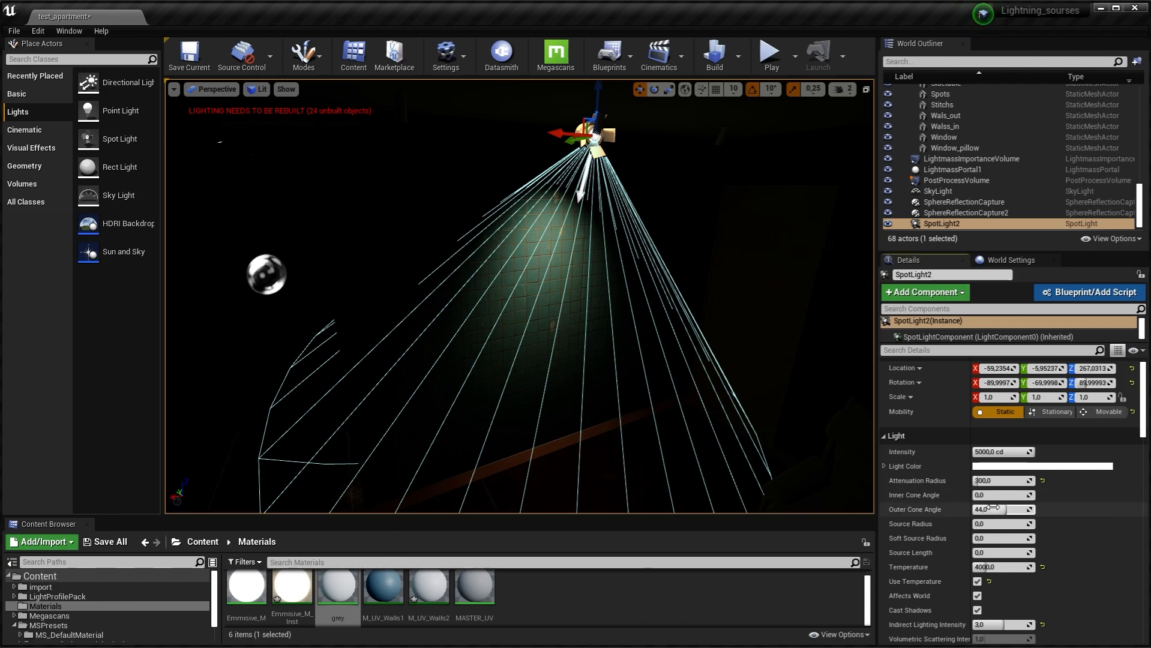
{"action": "mouse_move", "coordinate": [993, 507]}
{"action": "left_mouse_down"}
{"action": "mouse_move", "coordinate": [1056, 509]}
{"action": "mouse_move", "coordinate": [994, 509]}
{"action": "left_mouse_up"}
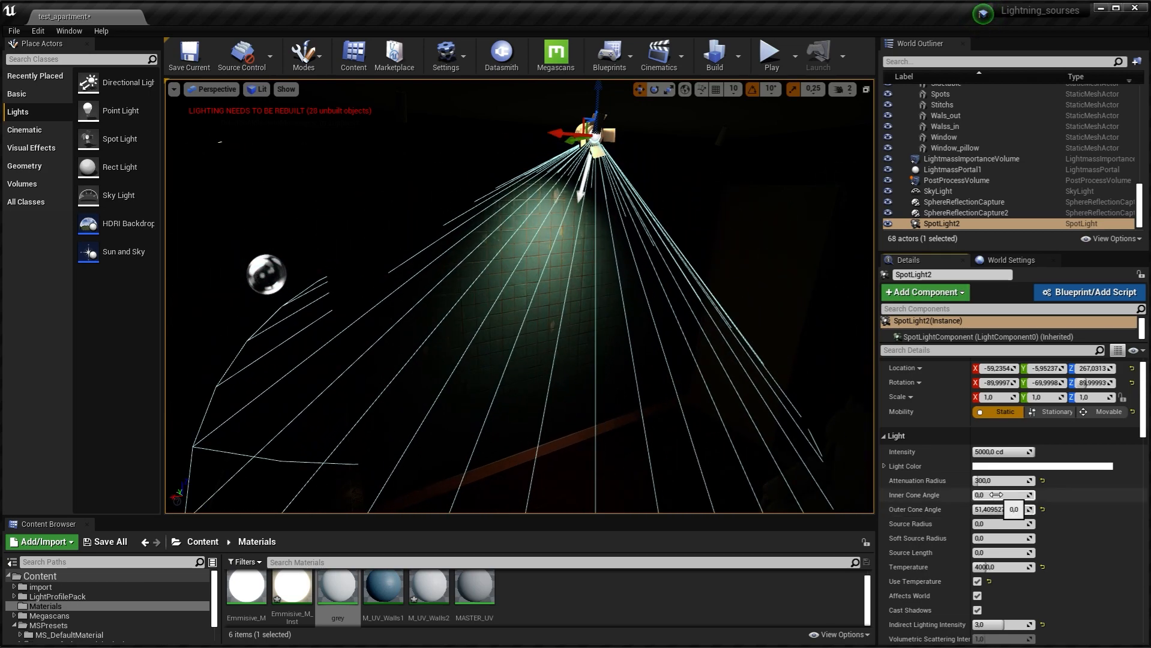
Raise the Inner Cone Angle of SpotLight2 to about 33.4 degrees and examine the soft light edge on the wall without viewport overlays
{"action": "left_click_drag", "start_coordinate": [986, 496], "coordinate": [997, 495]}
{"action": "mouse_move", "coordinate": [597, 289]}
{"action": "right_mouse_down"}
{"action": "mouse_move", "coordinate": [541, 285]}
{"action": "mouse_move", "coordinate": [621, 288]}
{"action": "mouse_move", "coordinate": [594, 287]}
{"action": "right_mouse_up"}
{"action": "key", "text": "d"}
{"action": "key", "text": "w"}
{"action": "key", "text": "s"}
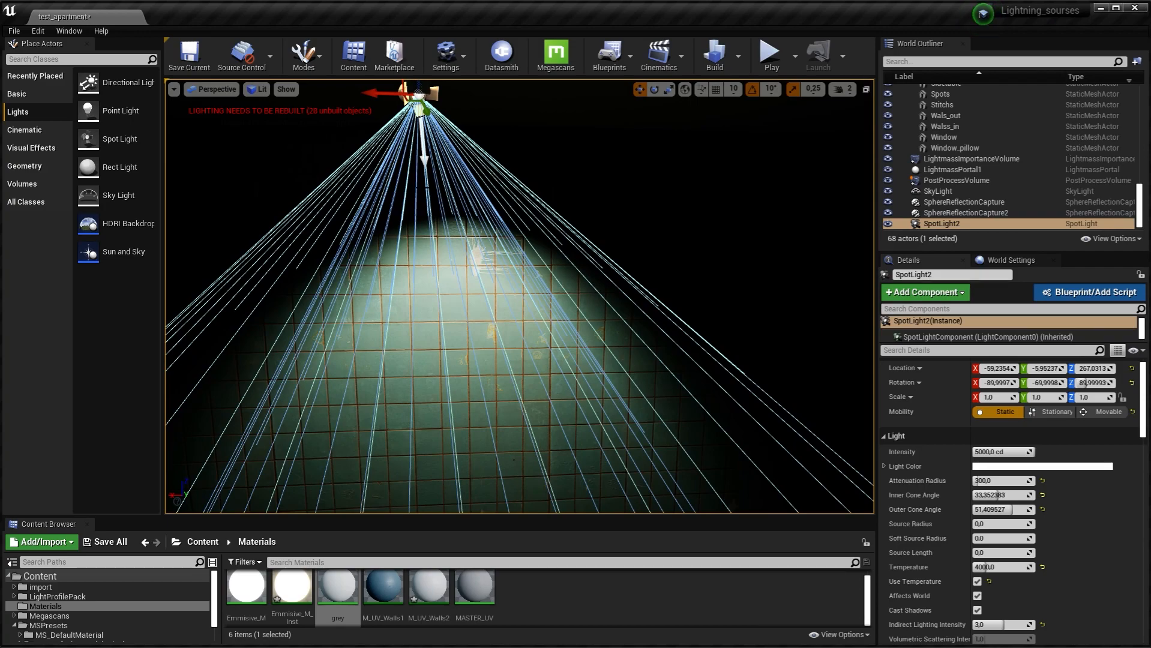
{"action": "right_click_drag", "start_coordinate": [660, 360], "coordinate": [659, 358]}
{"action": "key", "text": "w"}
{"action": "key", "text": "g"}
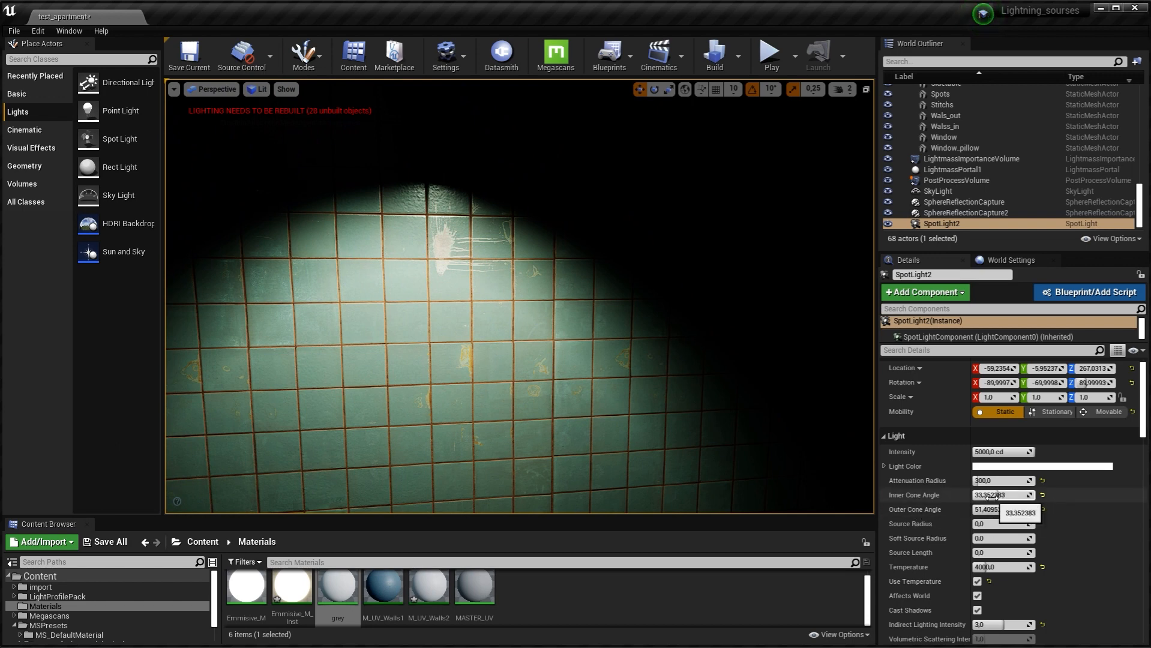
Raise the Inner Cone Angle of SpotLight2 to about 52.9 degrees, matching the outer cone, and examine the edge with overlays shown
{"action": "left_click_drag", "start_coordinate": [991, 496], "coordinate": [1044, 496]}
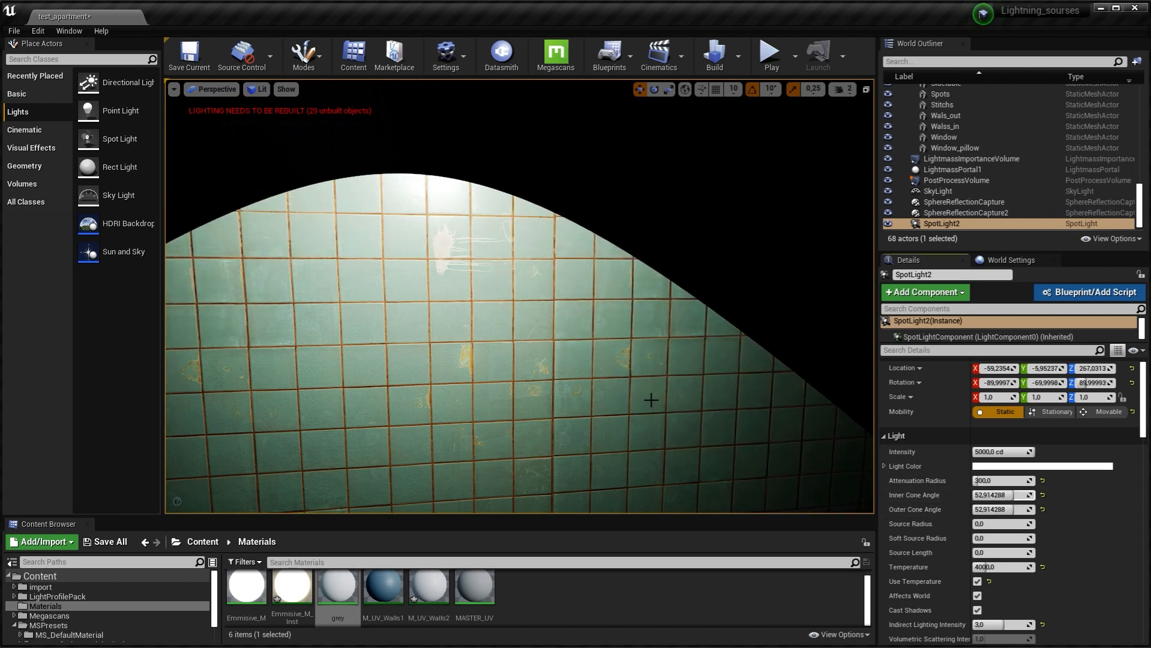
{"action": "scroll", "coordinate": [651, 400], "scroll_direction": "down", "scroll_amount": 3}
{"action": "scroll", "coordinate": [708, 393], "scroll_direction": "down", "scroll_amount": 4}
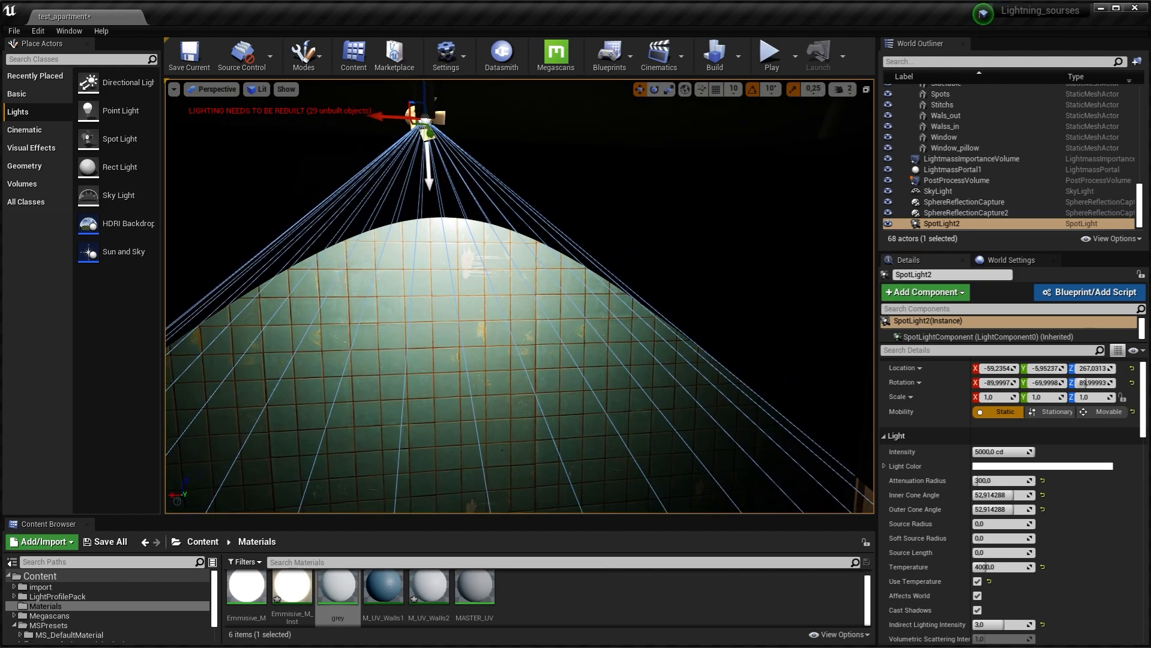
{"action": "mouse_move", "coordinate": [708, 393]}
{"action": "right_mouse_down"}
{"action": "mouse_move", "coordinate": [678, 420]}
{"action": "mouse_move", "coordinate": [738, 405]}
{"action": "mouse_move", "coordinate": [708, 398]}
{"action": "right_mouse_up"}
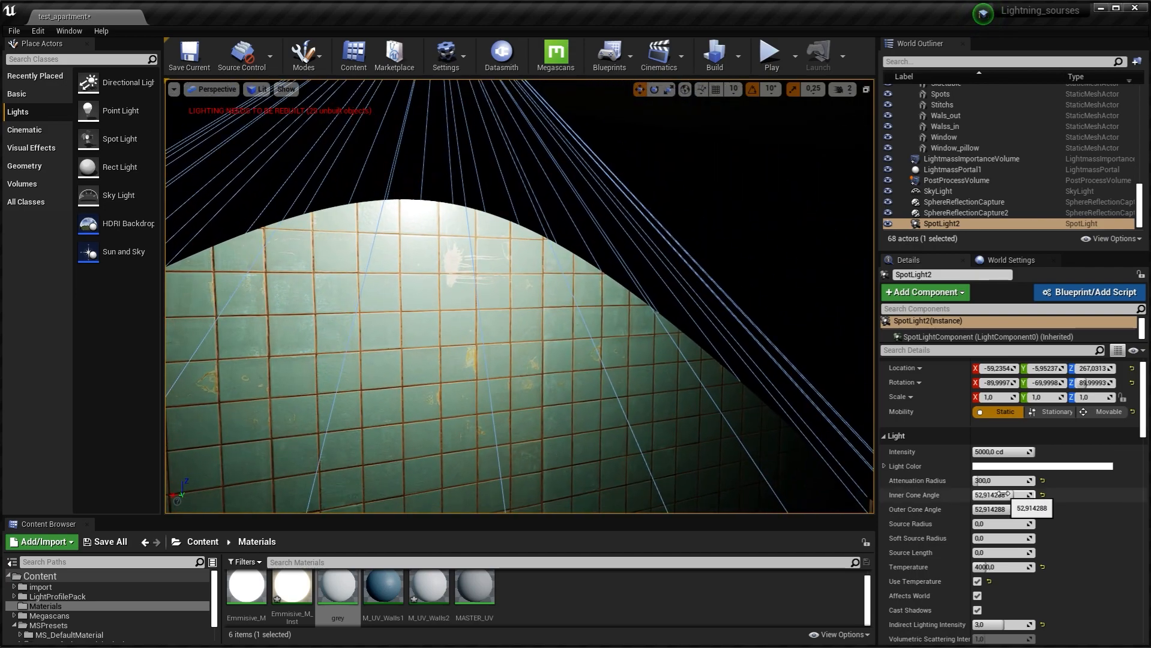
Reduce the Inner Cone Angle of SpotLight2 to about 27.3 degrees and examine the gradient between the inner and outer cones
{"action": "left_click_drag", "start_coordinate": [1004, 494], "coordinate": [994, 495]}
{"action": "right_click_drag", "start_coordinate": [512, 311], "coordinate": [459, 271]}
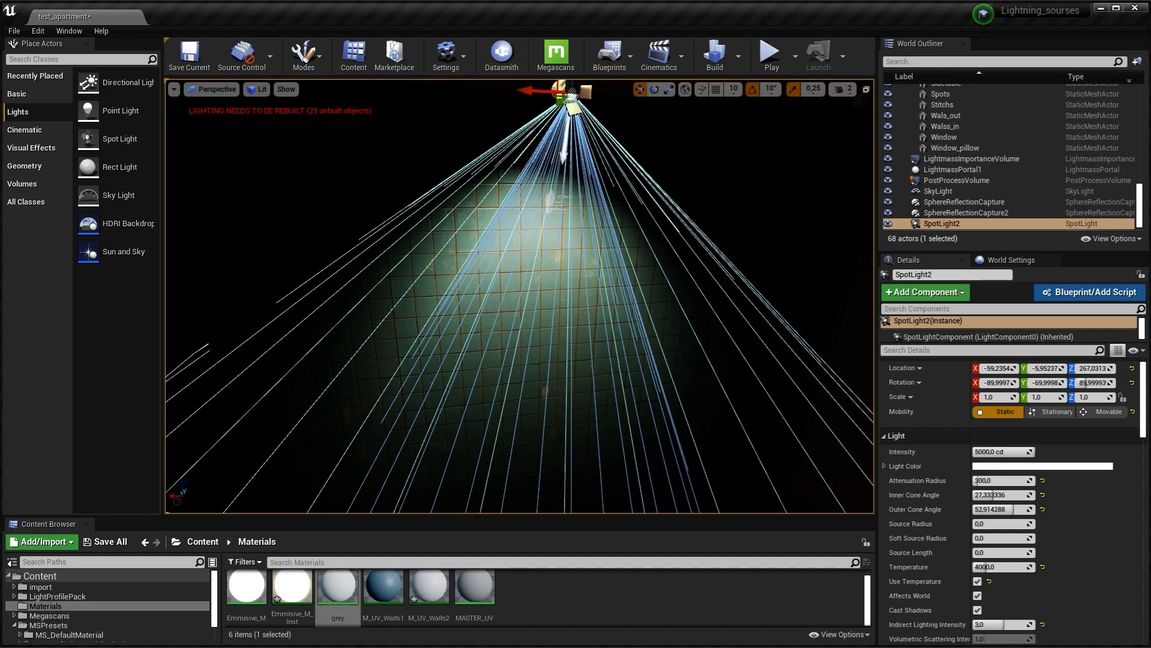
{"action": "right_click_drag", "start_coordinate": [519, 294], "coordinate": [516, 281]}
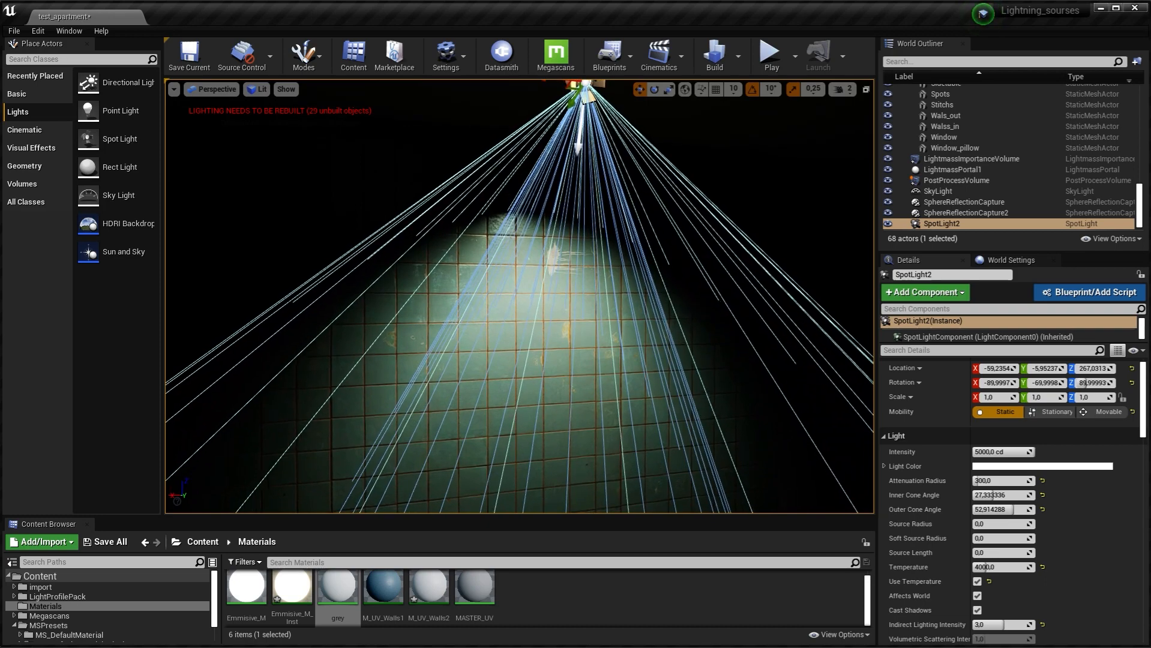
{"action": "right_click_drag", "start_coordinate": [811, 295], "coordinate": [808, 277]}
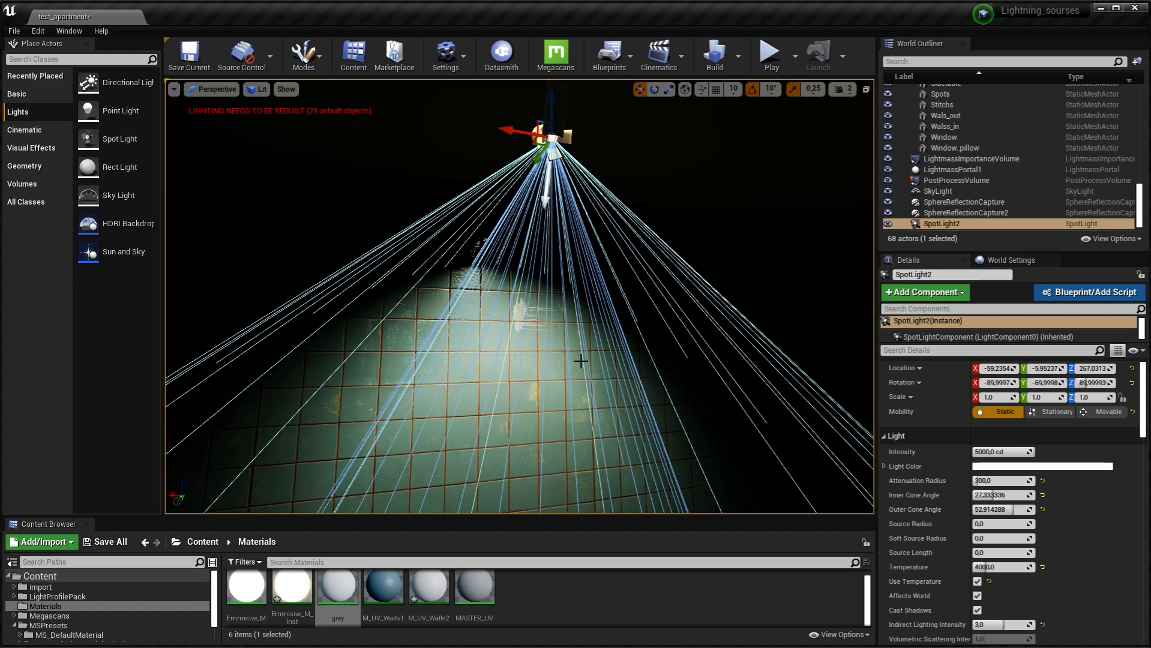
{"action": "right_click_drag", "start_coordinate": [579, 362], "coordinate": [575, 355]}
{"action": "right_click_drag", "start_coordinate": [523, 327], "coordinate": [523, 341]}
{"action": "right_click_drag", "start_coordinate": [570, 308], "coordinate": [595, 309]}
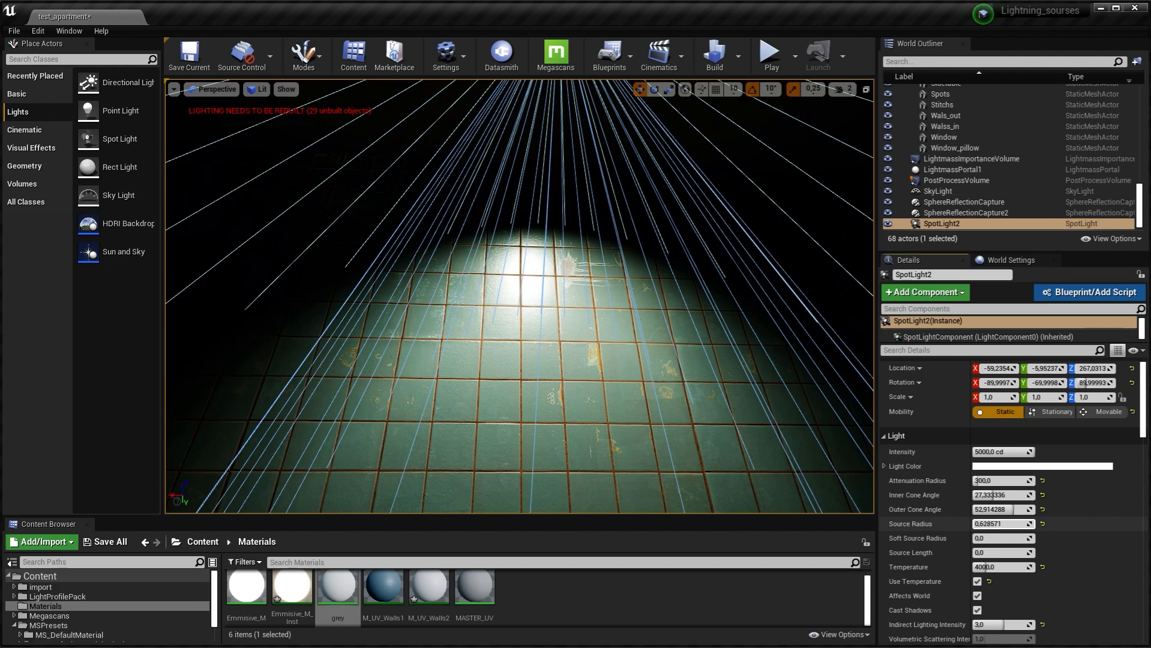
Increase the Source Radius of SpotLight2 and examine its reflected highlight on the tiled wall
{"action": "left_click_drag", "start_coordinate": [999, 524], "coordinate": [1010, 524]}
{"action": "right_click_drag", "start_coordinate": [660, 336], "coordinate": [639, 300]}
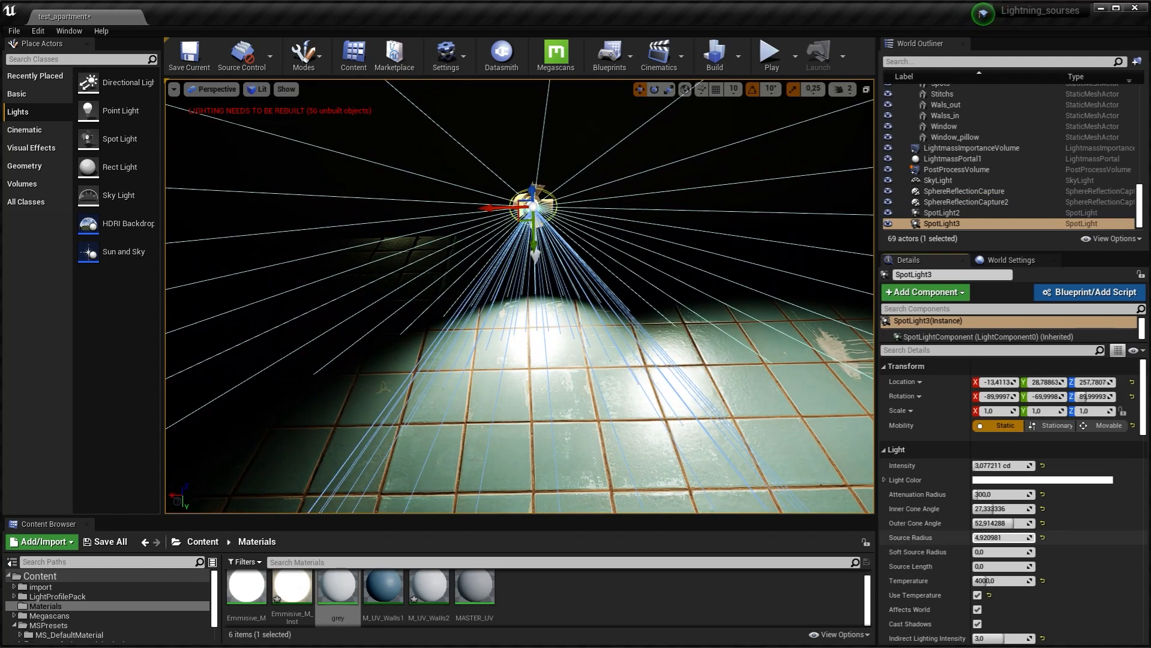
Raise the Source Radius of SpotLight3 to about 11, compare the wall highlights, and reduce it to about 5.3
{"action": "left_click_drag", "start_coordinate": [1004, 538], "coordinate": [1011, 538]}
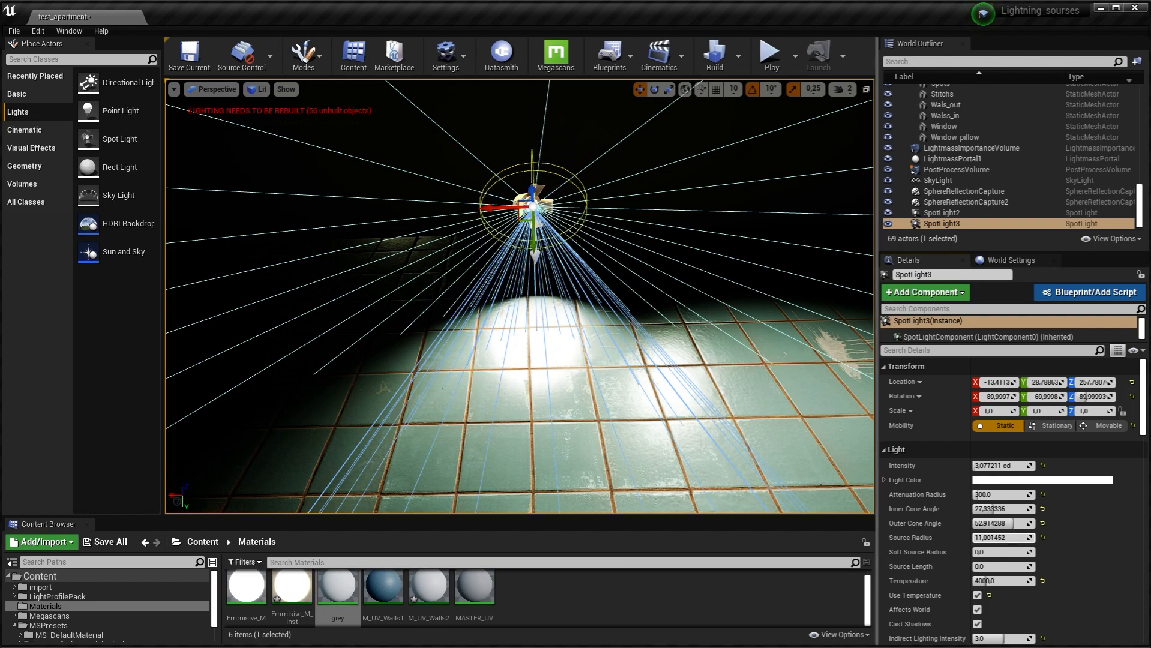
{"action": "right_click_drag", "start_coordinate": [541, 349], "coordinate": [544, 366]}
{"action": "scroll", "coordinate": [532, 350], "scroll_direction": "down", "scroll_amount": 2}
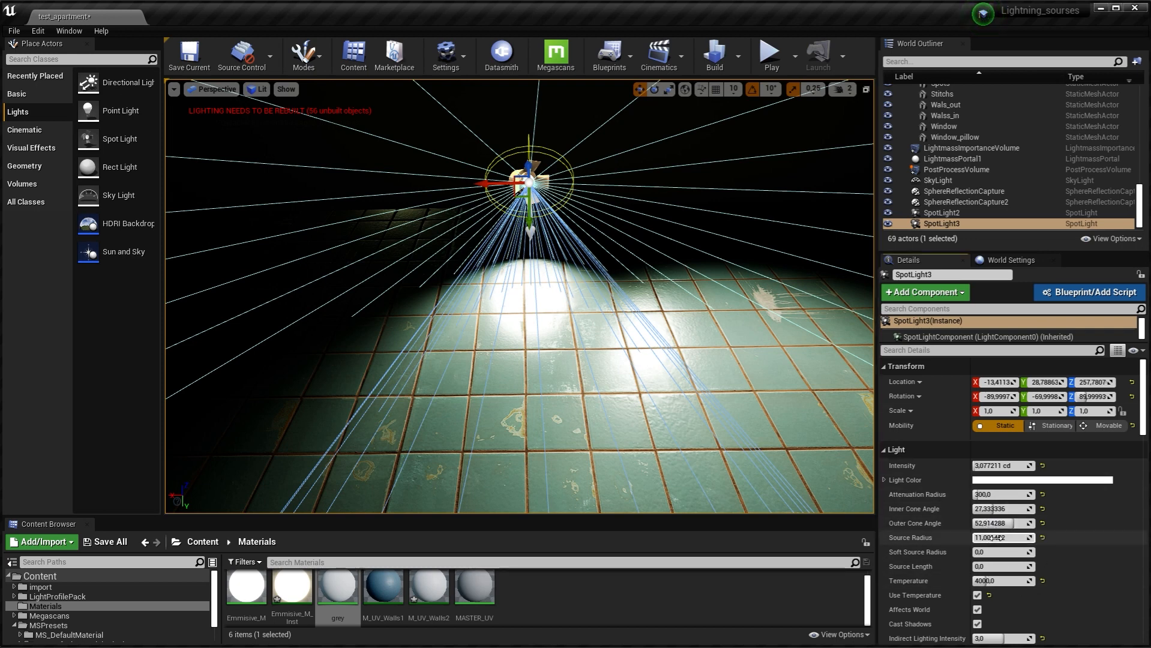
{"action": "mouse_move", "coordinate": [998, 539]}
{"action": "left_mouse_down"}
{"action": "mouse_move", "coordinate": [1033, 538]}
{"action": "mouse_move", "coordinate": [988, 538]}
{"action": "mouse_move", "coordinate": [1001, 538]}
{"action": "left_mouse_up"}
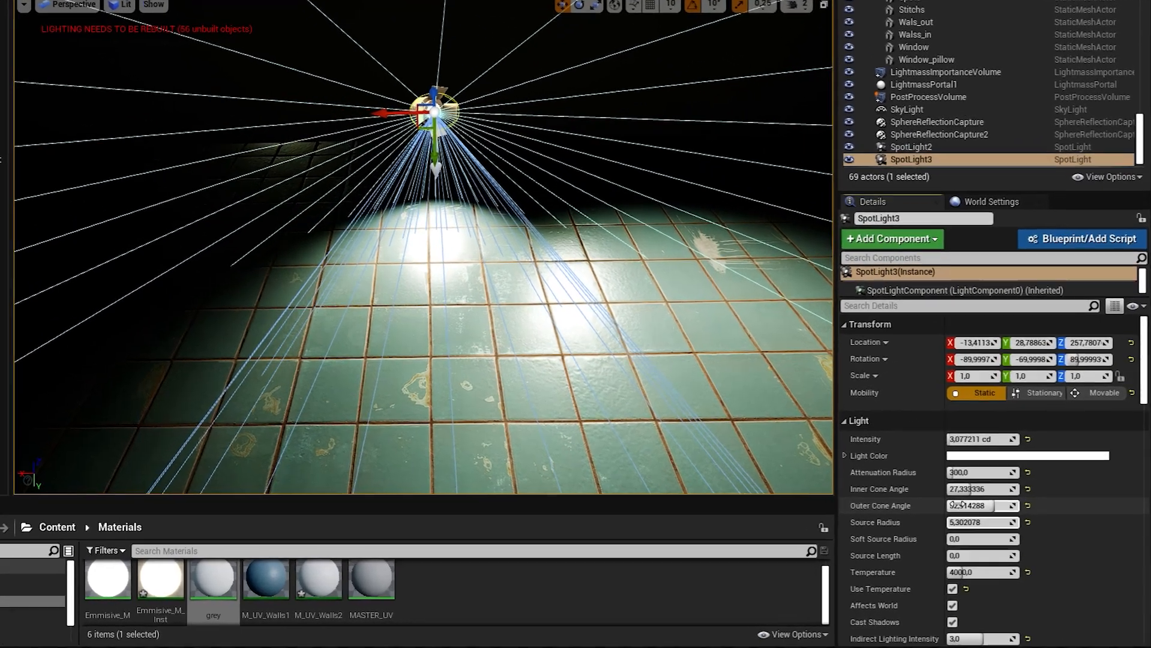
Lower the Specular Scale of SpotLight3 to about 0.12 and down to 0, comparing the highlights on the tiles
{"action": "scroll", "coordinate": [873, 531], "scroll_direction": "down", "scroll_amount": 5}
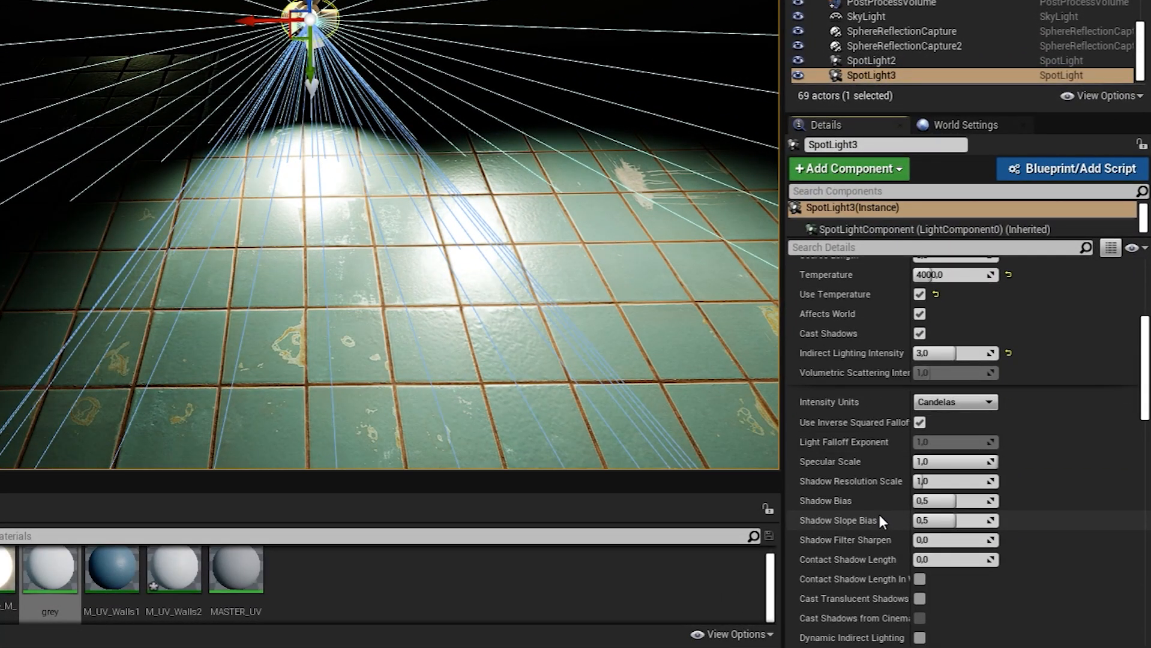
{"action": "mouse_move", "coordinate": [866, 525]}
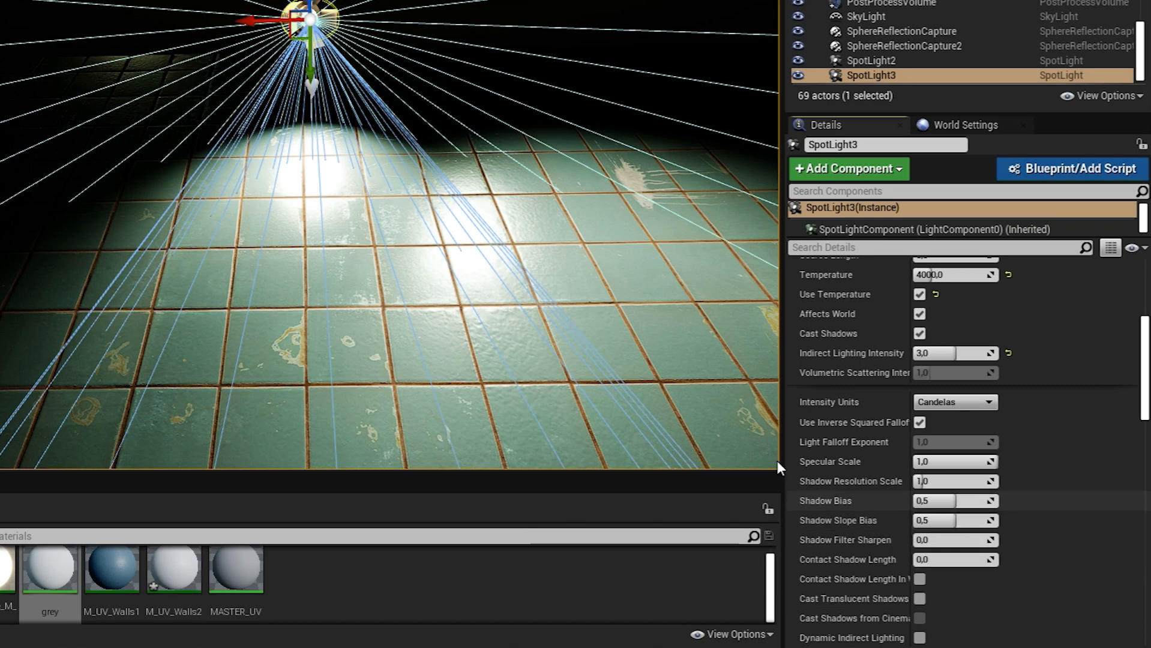
{"action": "mouse_move", "coordinate": [292, 159]}
{"action": "left_mouse_down", "text": "alt"}
{"action": "mouse_move", "coordinate": [304, 160]}
{"action": "mouse_move", "coordinate": [292, 159]}
{"action": "left_mouse_up", "text": "alt"}
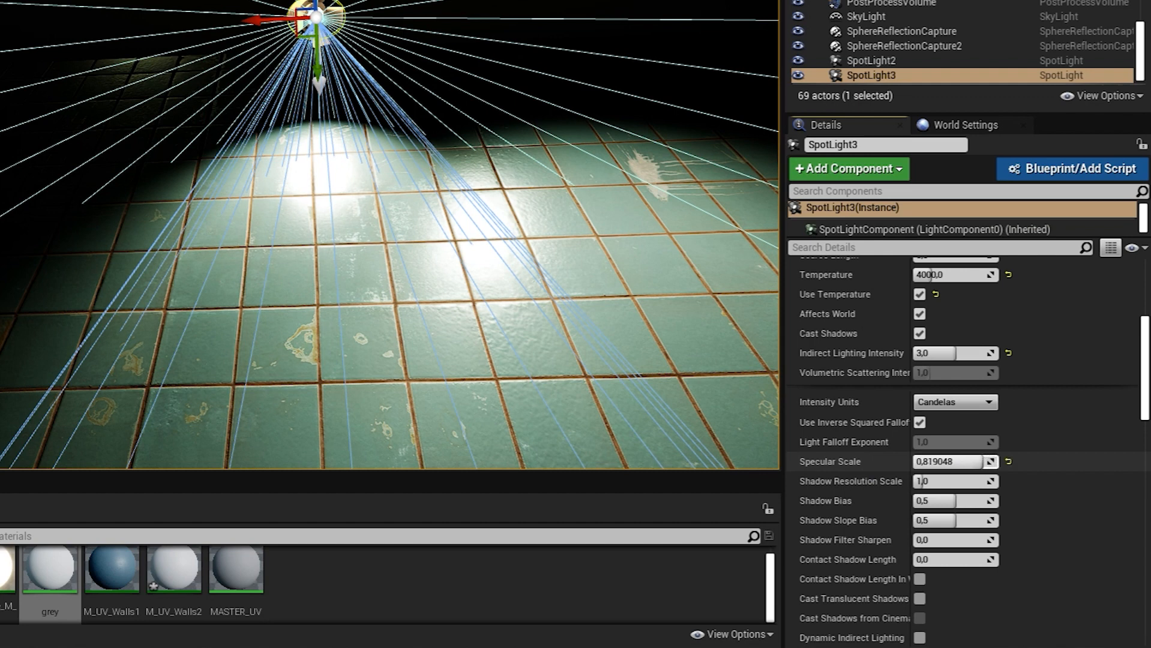
{"action": "left_click_drag", "start_coordinate": [922, 462], "coordinate": [916, 462]}
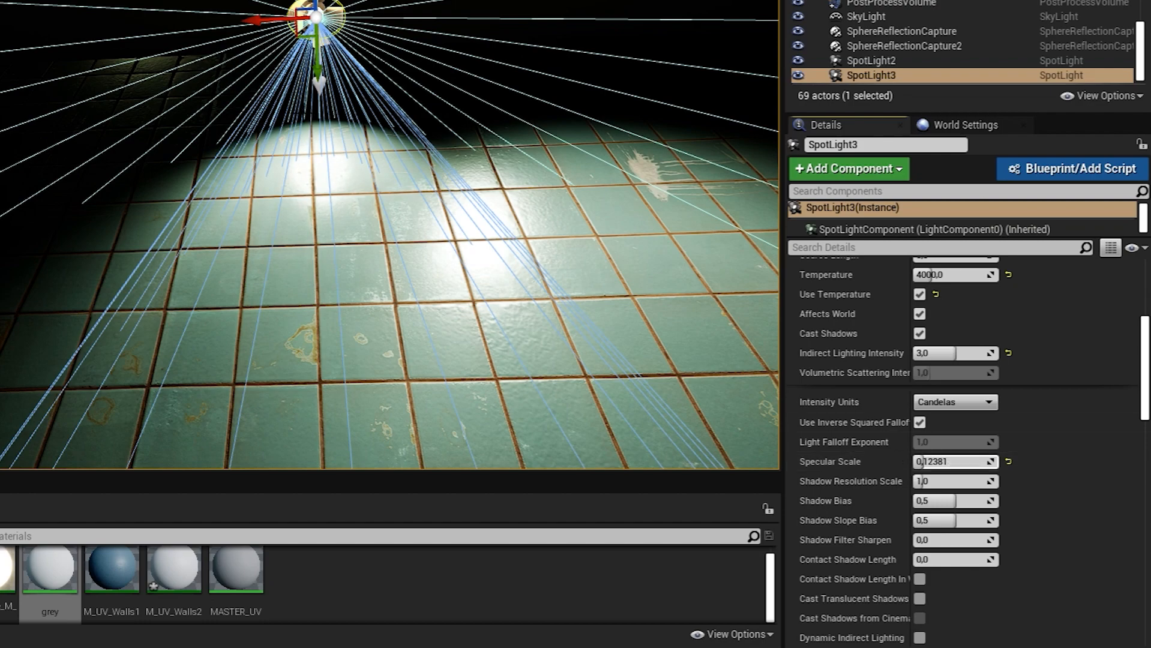
{"action": "left_click_drag", "start_coordinate": [432, 252], "coordinate": [400, 269], "text": "alt"}
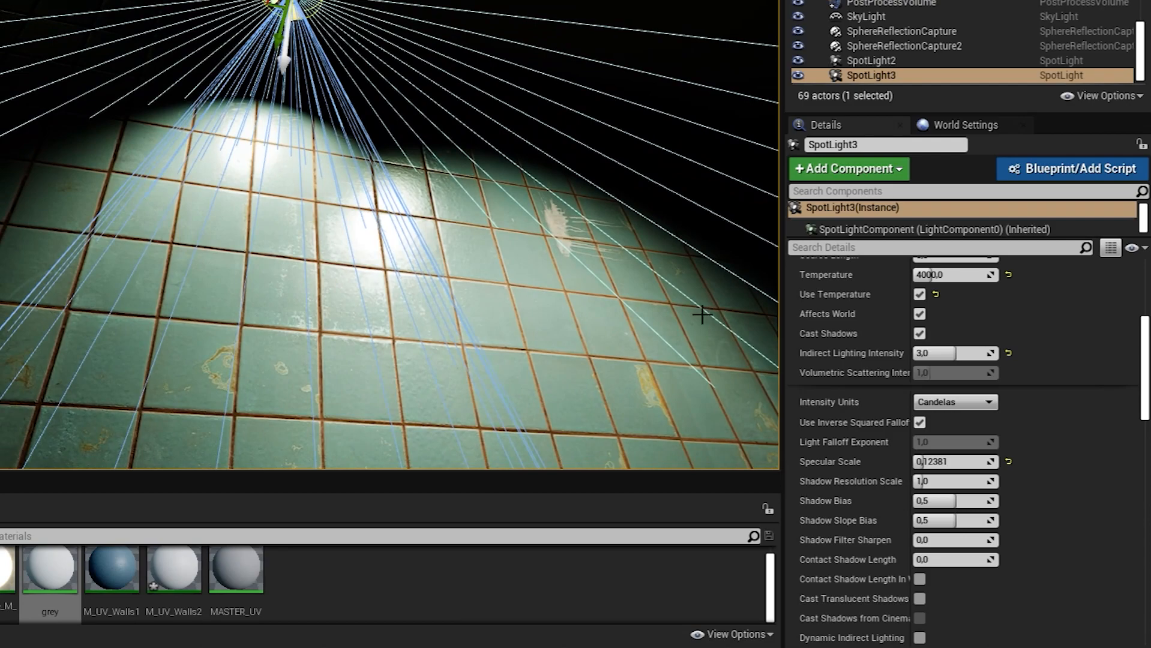
{"action": "left_click_drag", "start_coordinate": [957, 462], "coordinate": [927, 462]}
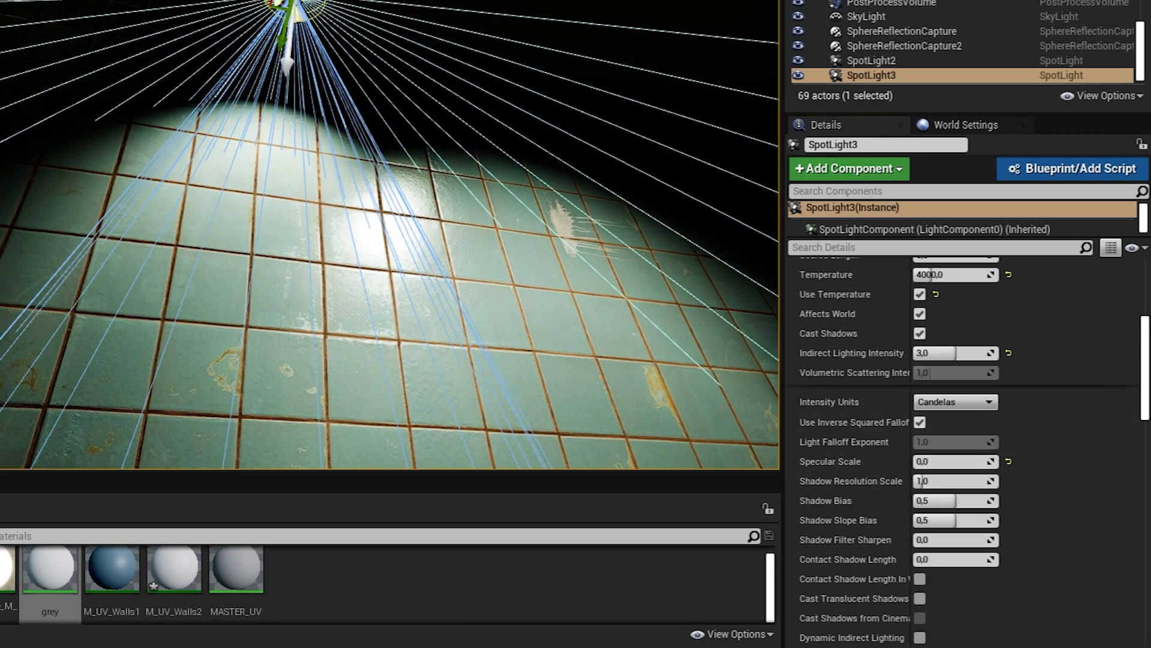
{"action": "mouse_move", "coordinate": [403, 196]}
{"action": "right_mouse_down"}
{"action": "mouse_move", "coordinate": [390, 201]}
{"action": "mouse_move", "coordinate": [403, 196]}
{"action": "right_mouse_up"}
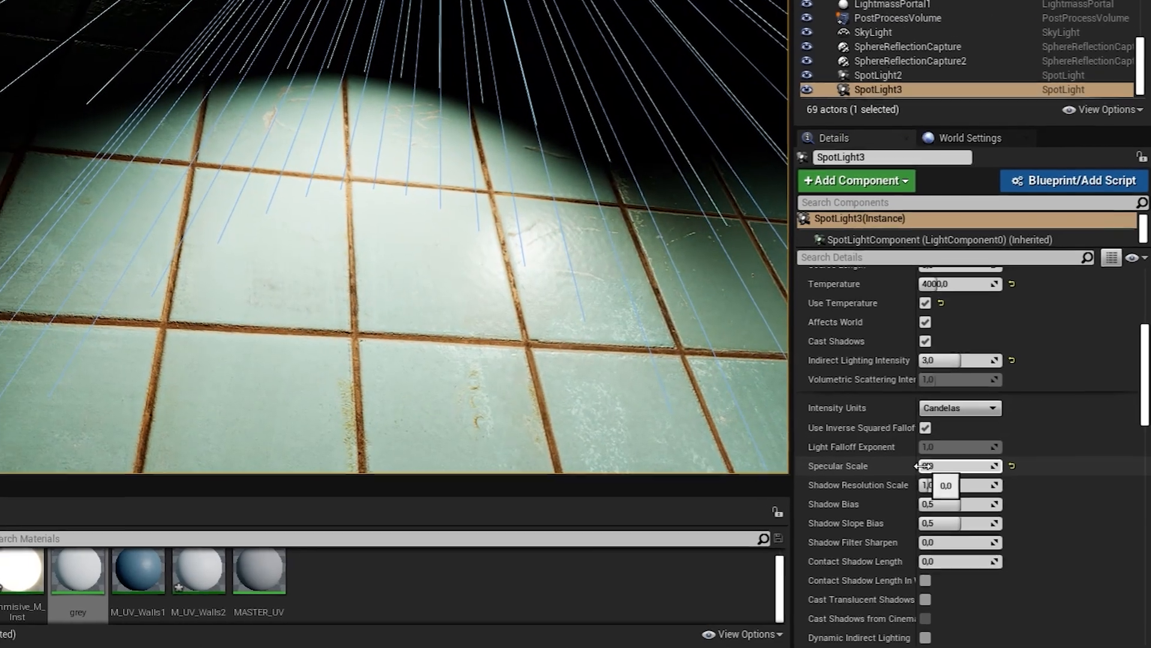
Reset the Specular Scale of SpotLight3 to its default of 1.0 and view the tile highlights
{"action": "left_click_drag", "start_coordinate": [922, 466], "coordinate": [998, 497]}
{"action": "left_click", "coordinate": [1043, 508]}
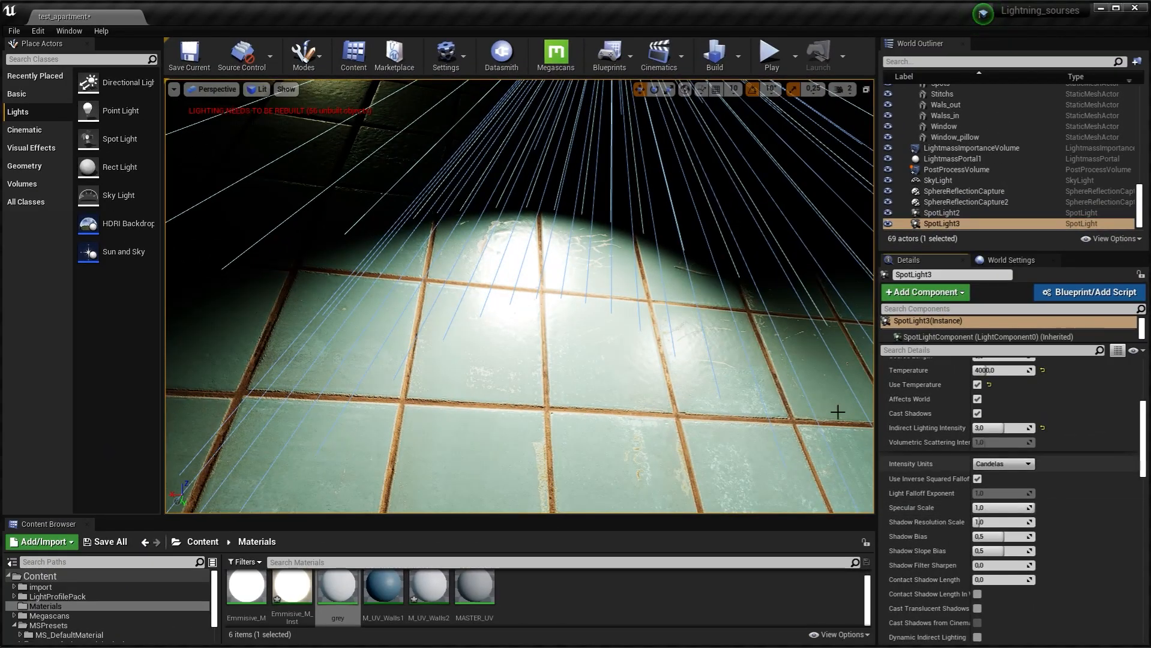
{"action": "scroll", "coordinate": [673, 340], "scroll_direction": "down", "scroll_amount": 5}
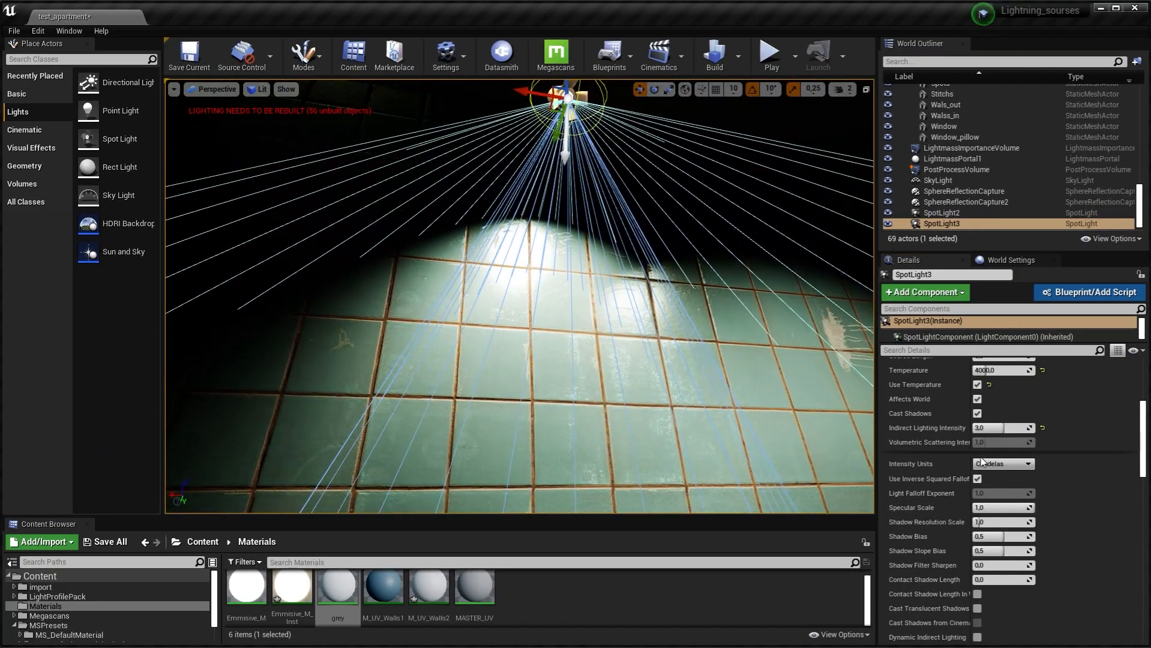
Raise the Soft Source Radius of SpotLight3 to about 2.8 and examine the light on the tiled wall
{"action": "scroll", "coordinate": [1004, 474], "scroll_direction": "up", "scroll_amount": 4}
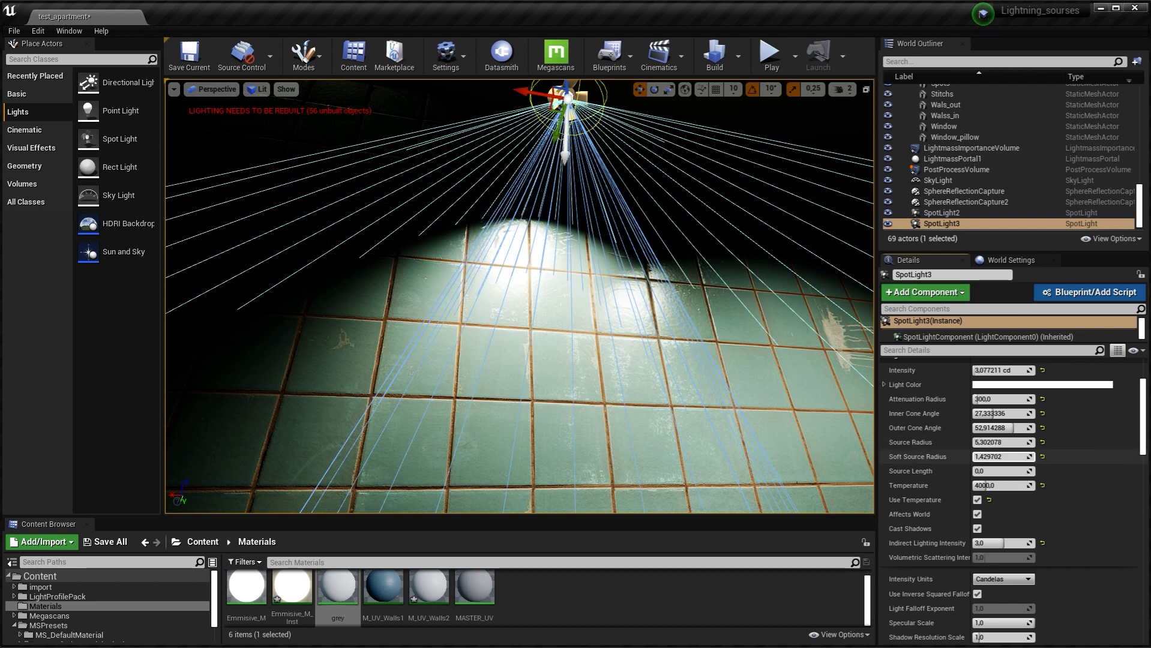
{"action": "right_click_drag", "start_coordinate": [634, 303], "coordinate": [551, 299]}
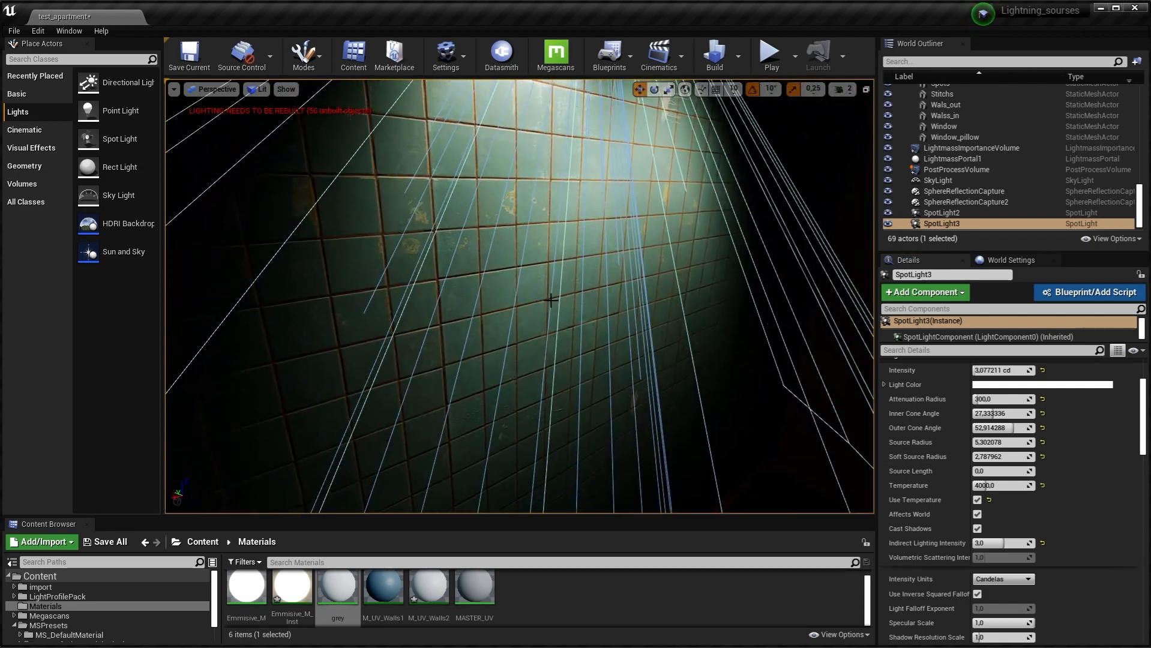
{"action": "right_click_drag", "start_coordinate": [631, 396], "coordinate": [561, 265]}
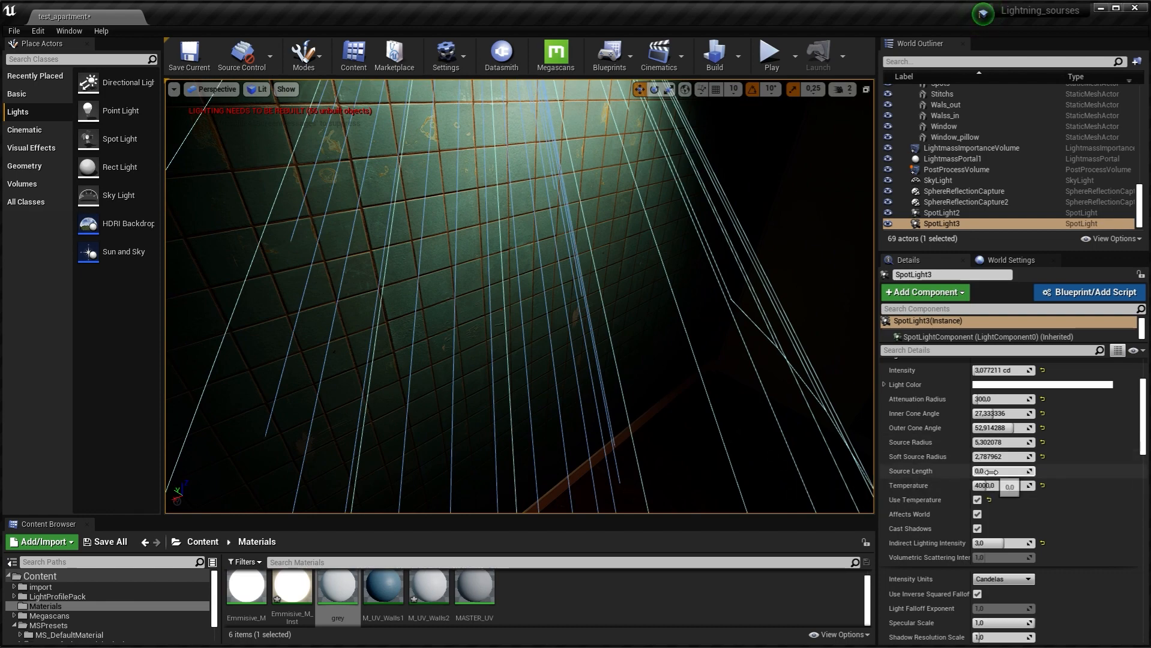
Increase the Source Length of SpotLight3 to about 41.9 and examine the stretched source and its highlights on the tiles
{"action": "key", "text": "f"}
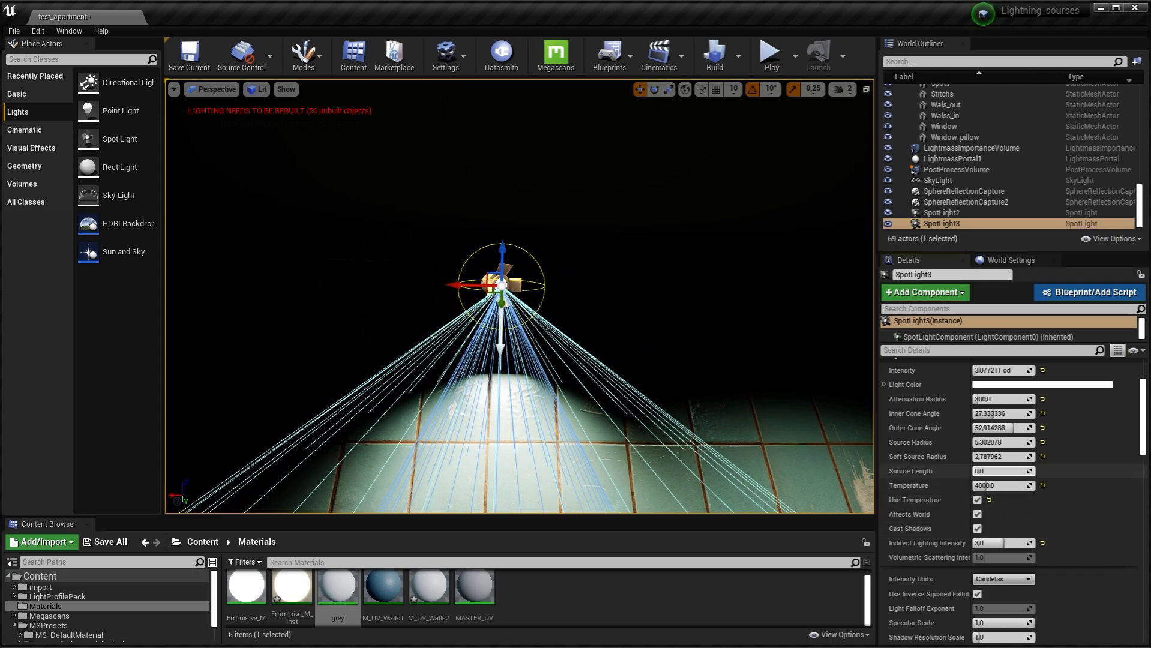
{"action": "left_click_drag", "start_coordinate": [994, 472], "coordinate": [1021, 471]}
{"action": "key", "text": "d"}
{"action": "right_click_drag", "start_coordinate": [600, 312], "coordinate": [594, 348]}
{"action": "key", "text": "a"}
{"action": "key", "text": "d"}
{"action": "key", "text": "a"}
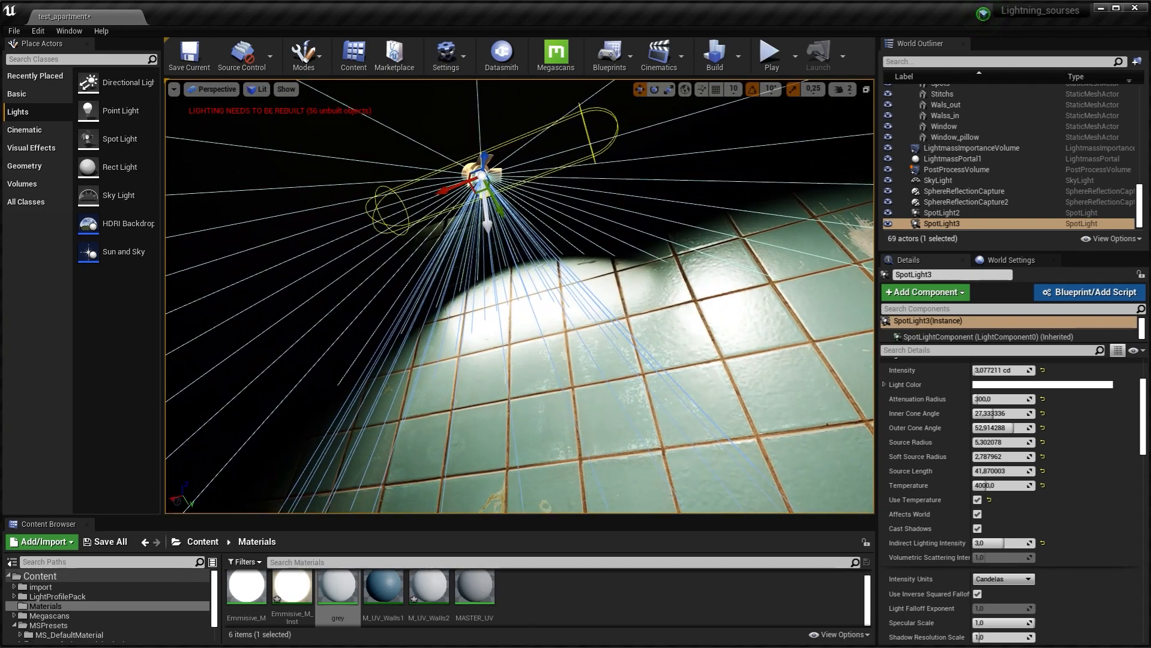
Reduce the Source Length of SpotLight3 to about 31.4 and reset it to the default of 0
{"action": "right_click", "coordinate": [622, 301]}
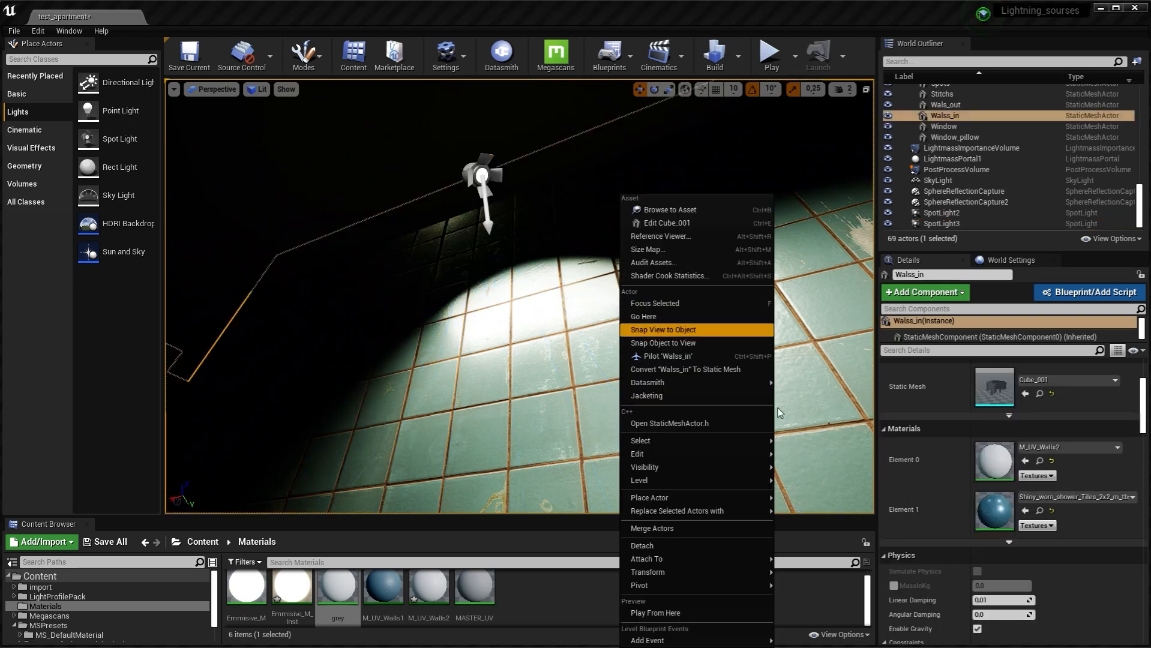
{"action": "key", "text": "Escape"}
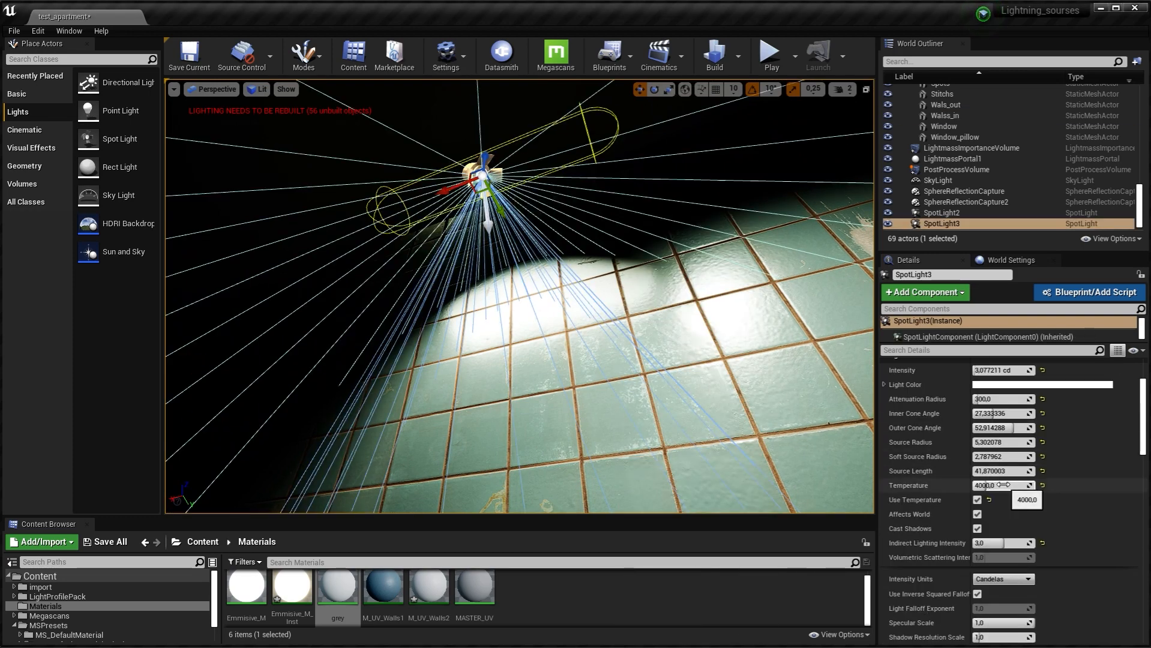
{"action": "mouse_move", "coordinate": [997, 471]}
{"action": "left_mouse_down"}
{"action": "mouse_move", "coordinate": [978, 472]}
{"action": "mouse_move", "coordinate": [1011, 474]}
{"action": "left_mouse_up"}
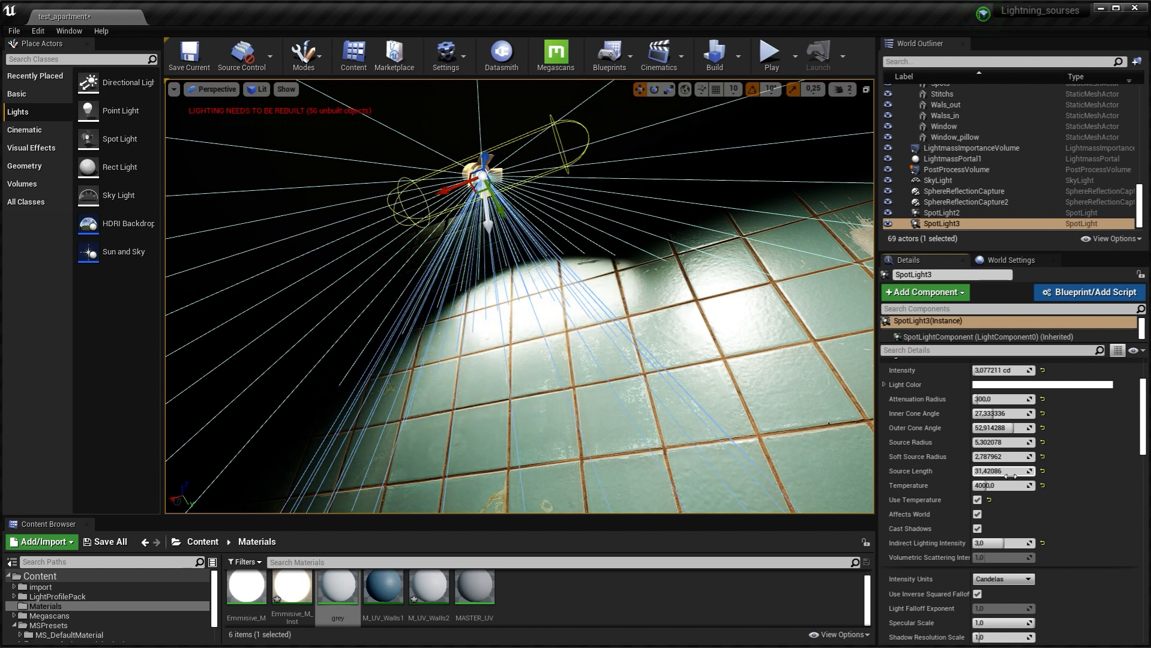
{"action": "left_click", "coordinate": [1042, 471]}
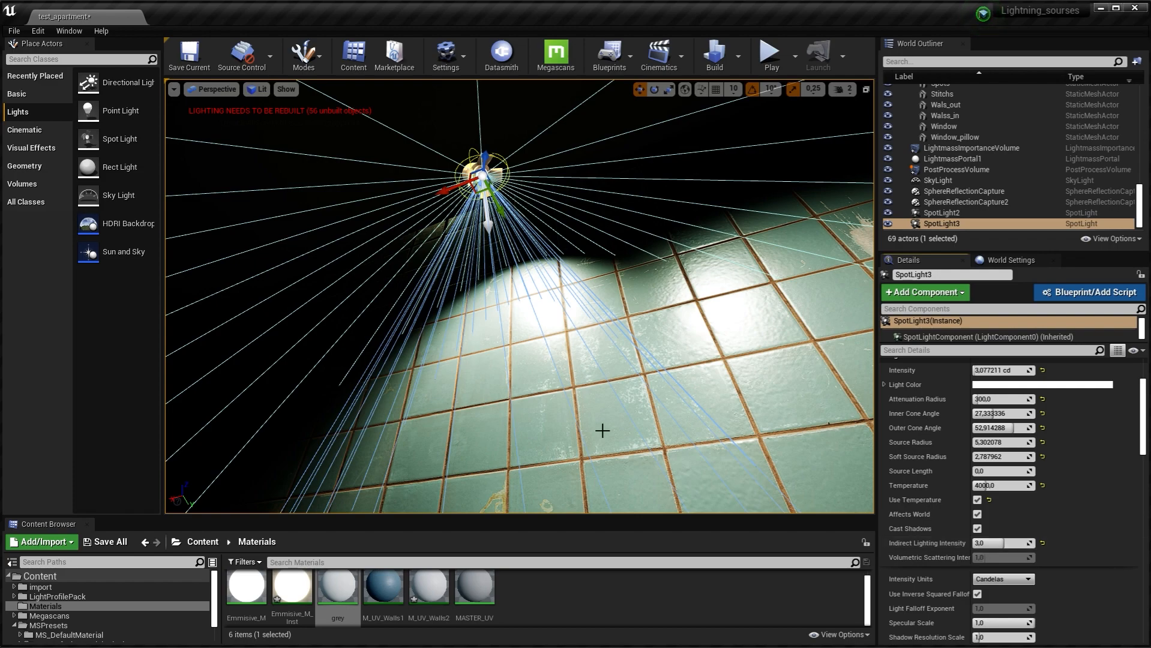
Bring up SpotLight3's Light Profiles settings and open the LightProfilePack/Lighting/Profiles folder in an enlarged content browser
{"action": "mouse_move", "coordinate": [570, 360]}
{"action": "right_mouse_down"}
{"action": "mouse_move", "coordinate": [576, 384]}
{"action": "mouse_move", "coordinate": [534, 387]}
{"action": "mouse_move", "coordinate": [538, 371]}
{"action": "mouse_move", "coordinate": [477, 343]}
{"action": "mouse_move", "coordinate": [588, 354]}
{"action": "right_mouse_up"}
{"action": "scroll", "coordinate": [1008, 505], "scroll_direction": "down", "scroll_amount": 10}
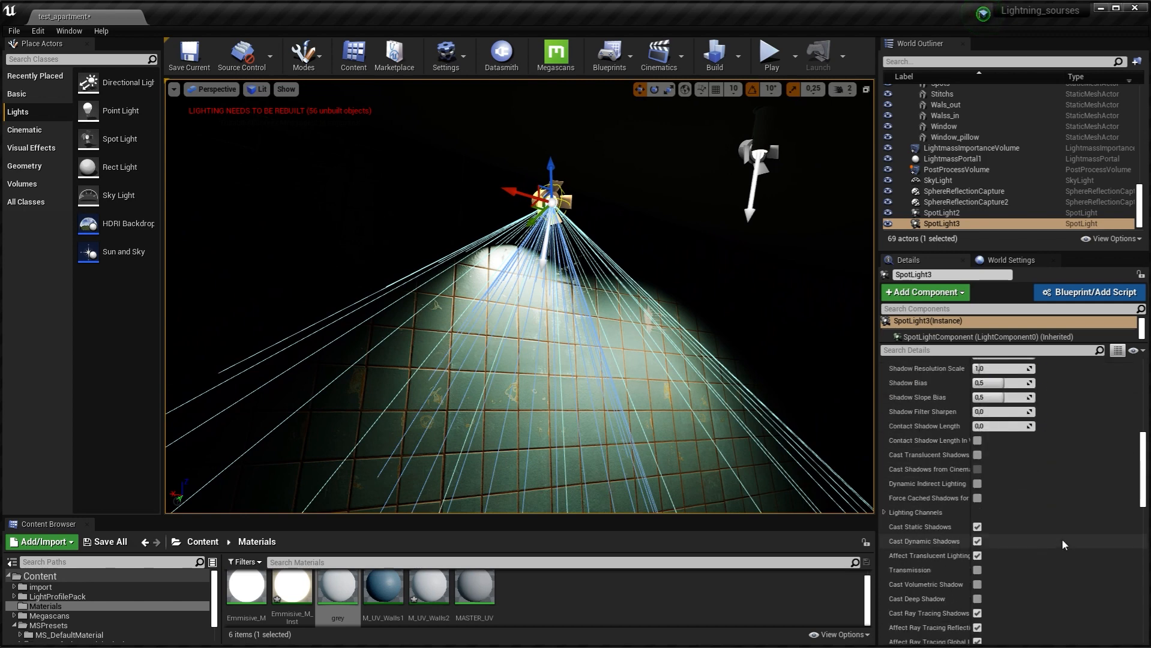
{"action": "scroll", "coordinate": [1071, 551], "scroll_direction": "down", "scroll_amount": 1}
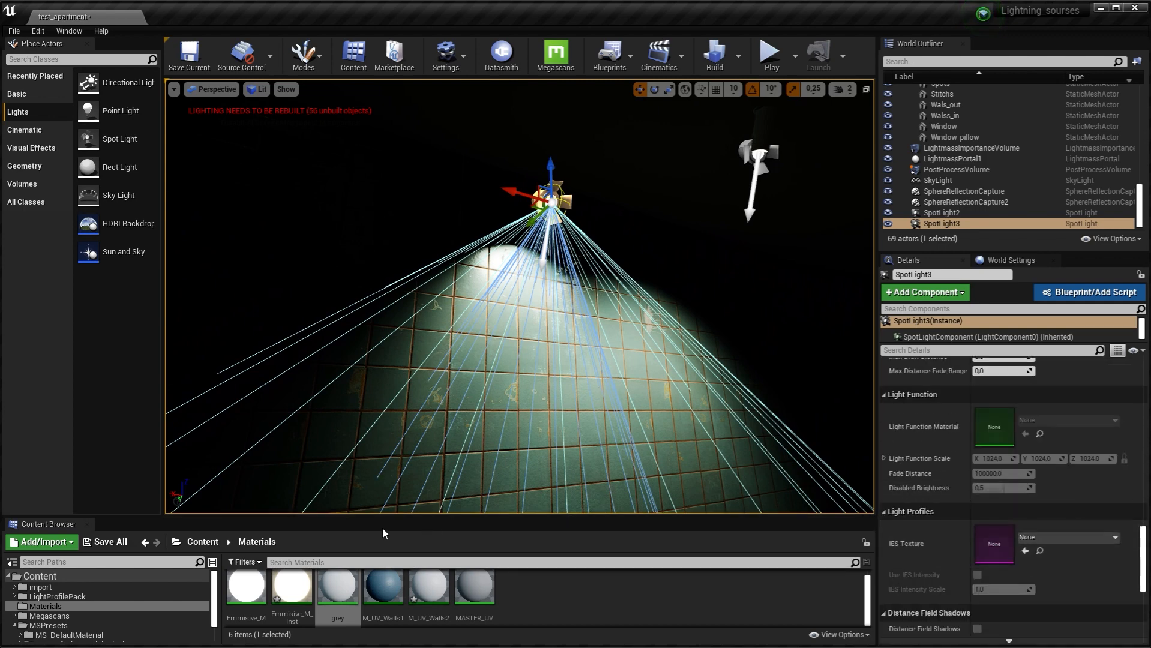
{"action": "left_click_drag", "start_coordinate": [377, 516], "coordinate": [420, 484]}
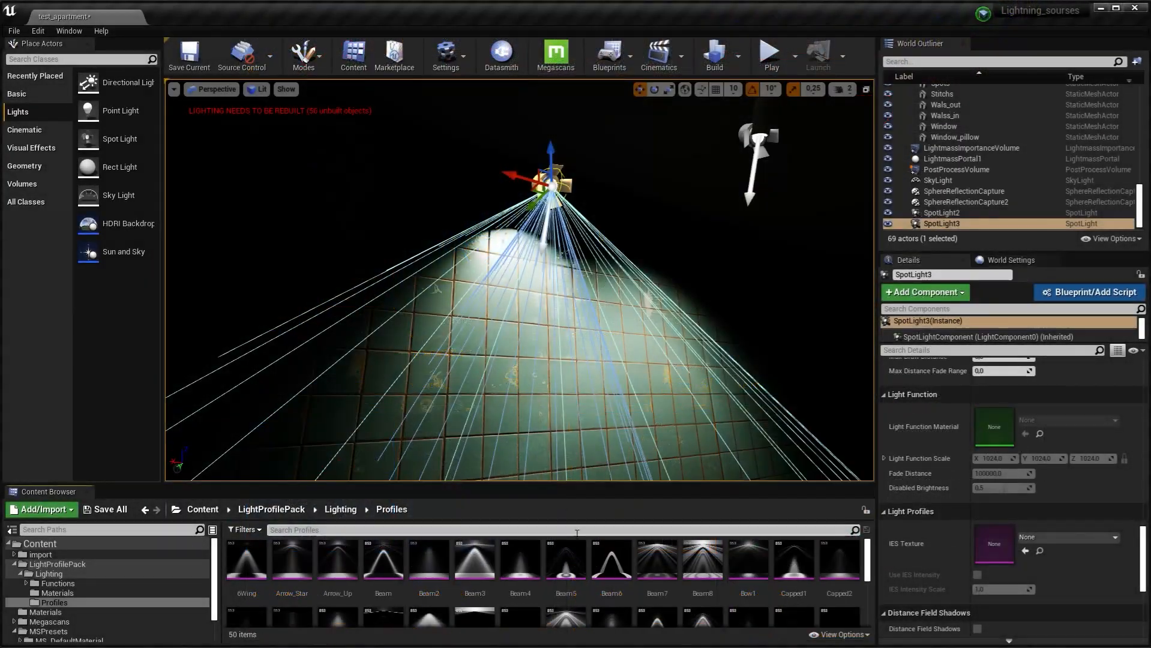
{"action": "mouse_move", "coordinate": [612, 362]}
{"action": "right_mouse_down"}
{"action": "mouse_move", "coordinate": [612, 393]}
{"action": "mouse_move", "coordinate": [598, 370]}
{"action": "right_mouse_up"}
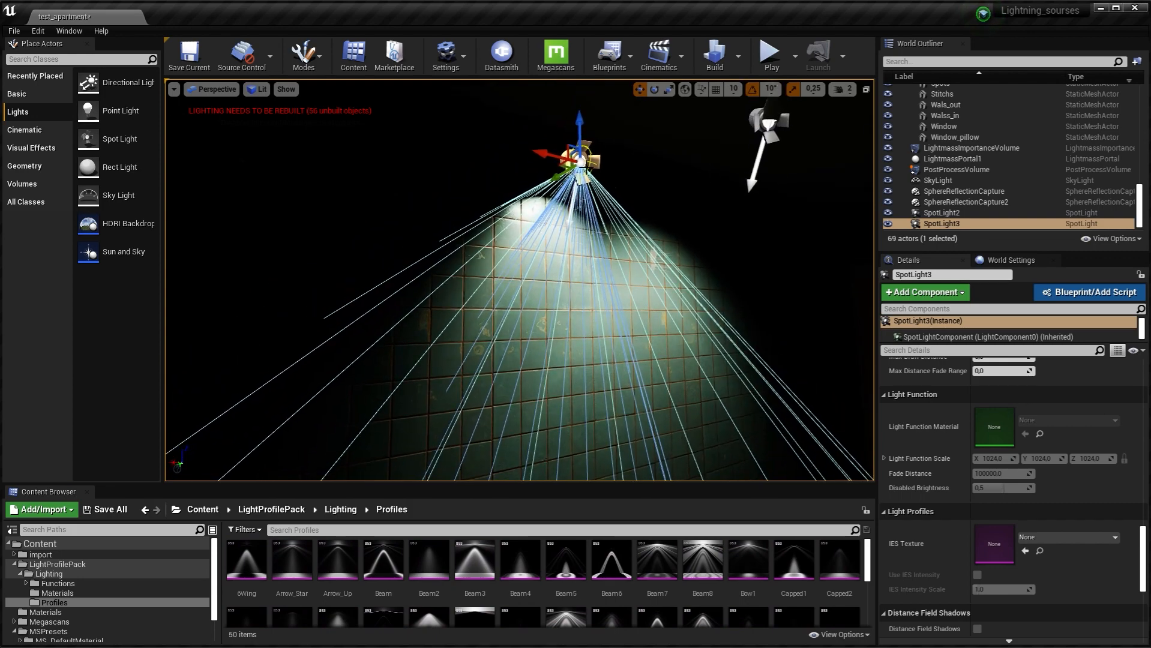
{"action": "right_click_drag", "start_coordinate": [484, 148], "coordinate": [484, 168]}
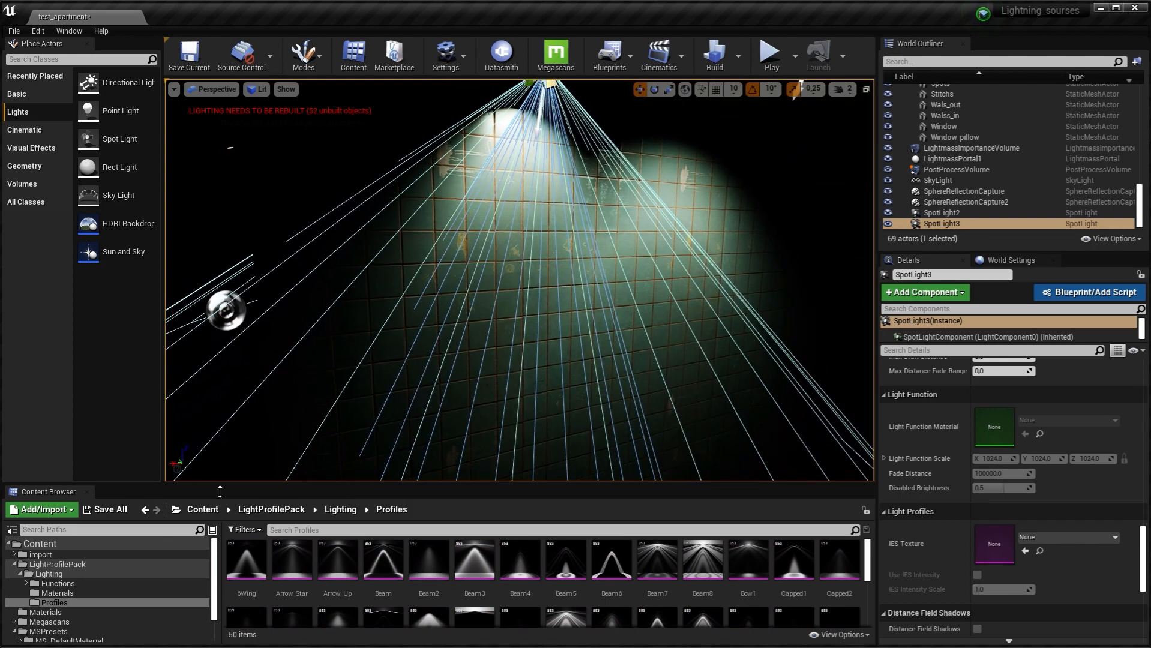
Assign the 6Wing profile as SpotLight3's IES Texture and set the light's intensity to 2 cd
{"action": "left_click_drag", "start_coordinate": [246, 561], "coordinate": [993, 543]}
{"action": "mouse_move", "coordinate": [674, 320]}
{"action": "right_mouse_down"}
{"action": "mouse_move", "coordinate": [666, 302]}
{"action": "mouse_move", "coordinate": [672, 316]}
{"action": "right_mouse_up"}
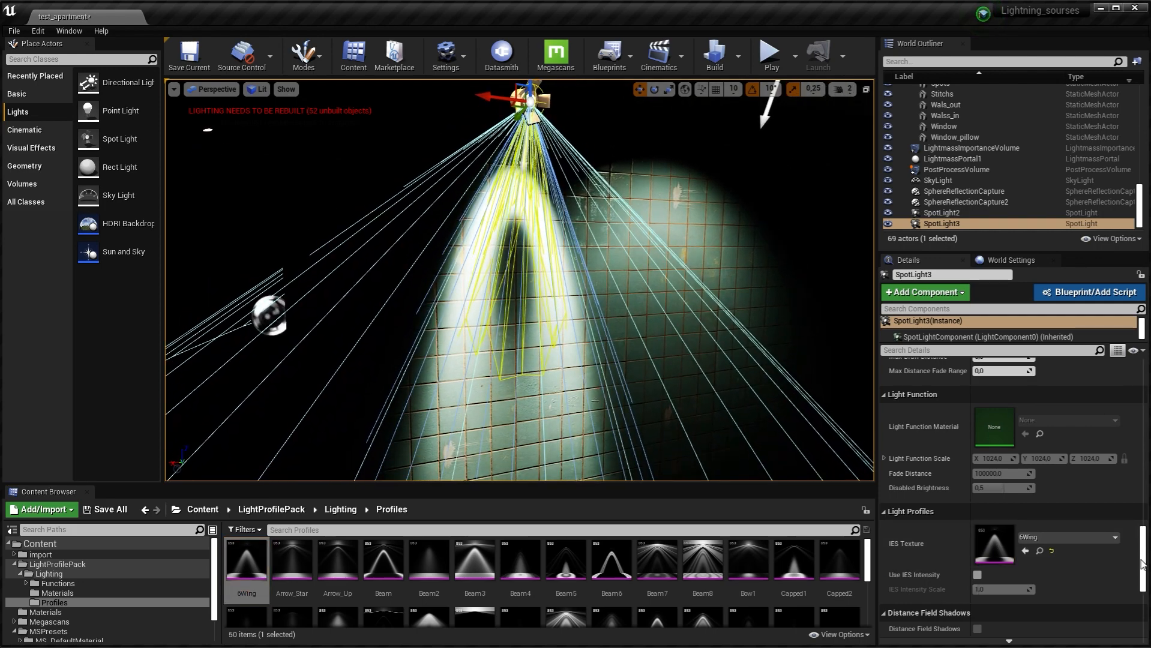
{"action": "left_click_drag", "start_coordinate": [1142, 554], "coordinate": [1142, 383]}
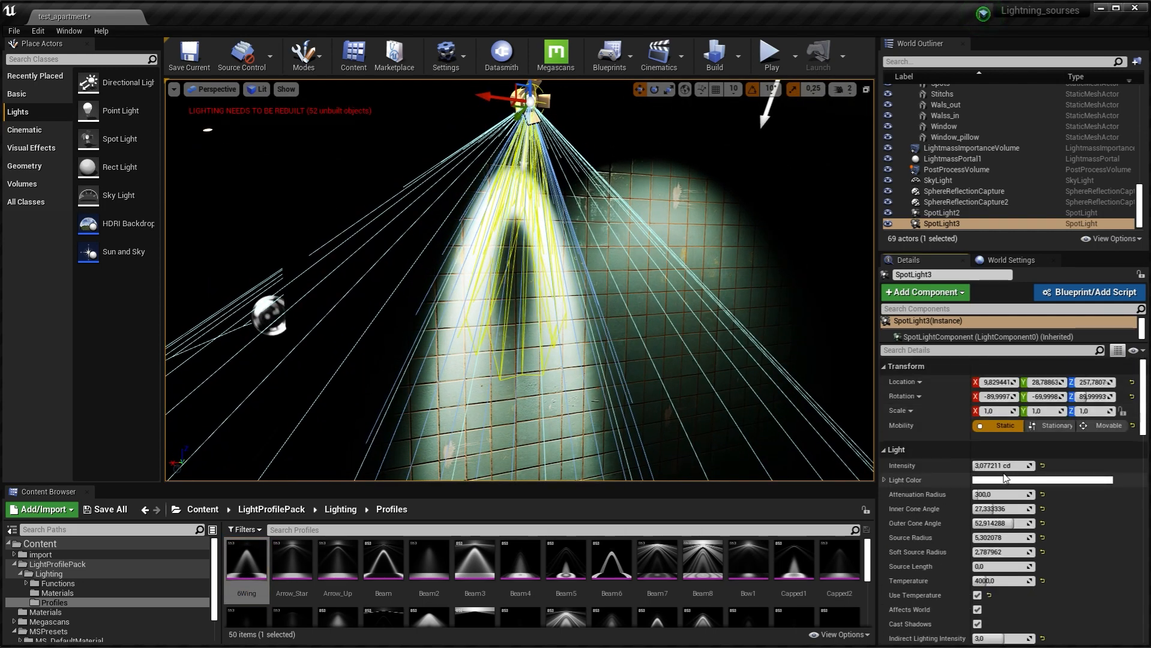
{"action": "type", "text": "2"}
{"action": "key", "text": "Return"}
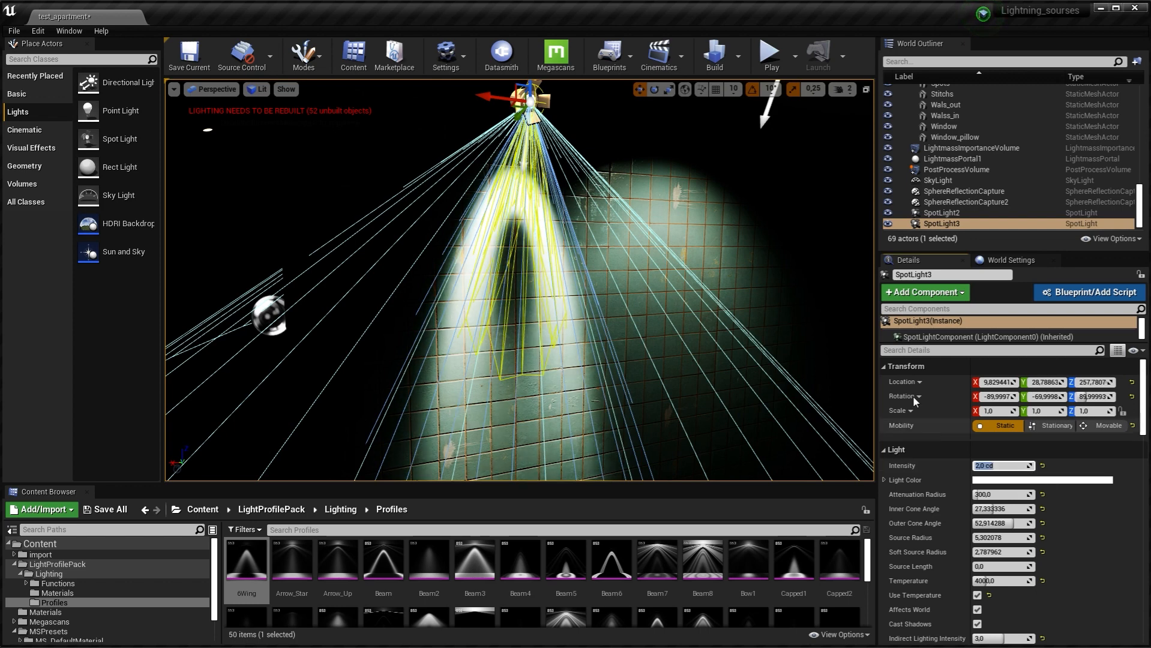
Apply the Arrow_Star profile as SpotLight3's IES Texture and hide the light helpers in the viewport
{"action": "scroll", "coordinate": [999, 526], "scroll_direction": "down", "scroll_amount": 10}
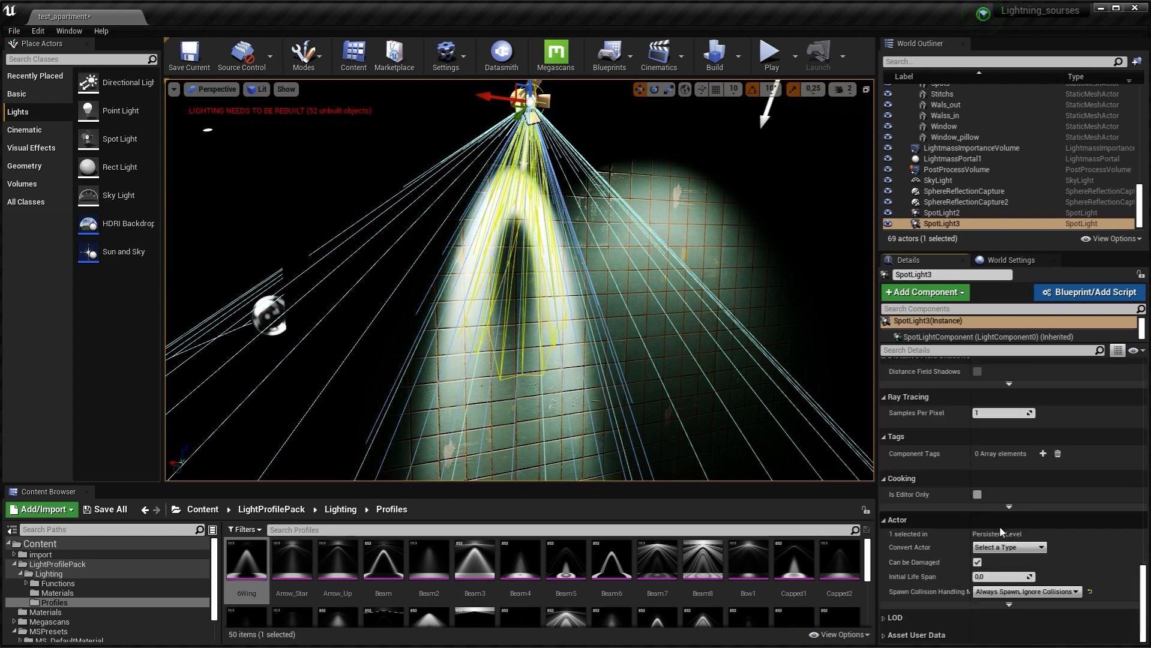
{"action": "left_click_drag", "start_coordinate": [293, 561], "coordinate": [995, 421]}
{"action": "right_click_drag", "start_coordinate": [639, 312], "coordinate": [631, 291]}
{"action": "key", "text": "g"}
Try the Arrow_Up, Beam, Beam3 and Beam7 profiles as SpotLight3's IES Texture, comparing the patterns on the tiled wall
{"action": "left_click_drag", "start_coordinate": [334, 561], "coordinate": [995, 422]}
{"action": "left_click_drag", "start_coordinate": [381, 567], "coordinate": [994, 421]}
{"action": "left_click", "coordinate": [482, 562]}
{"action": "left_click_drag", "start_coordinate": [482, 563], "coordinate": [995, 421]}
{"action": "left_click_drag", "start_coordinate": [647, 560], "coordinate": [994, 421]}
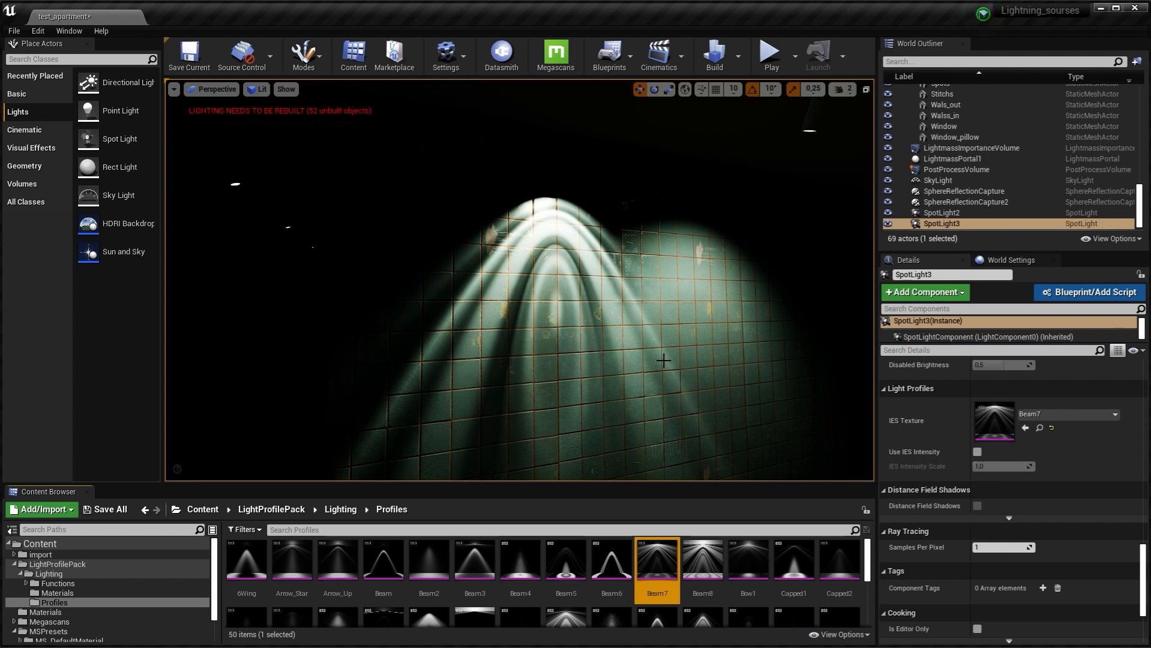
{"action": "mouse_move", "coordinate": [655, 375]}
{"action": "right_mouse_down"}
{"action": "mouse_move", "coordinate": [667, 380]}
{"action": "mouse_move", "coordinate": [655, 376]}
{"action": "right_mouse_up"}
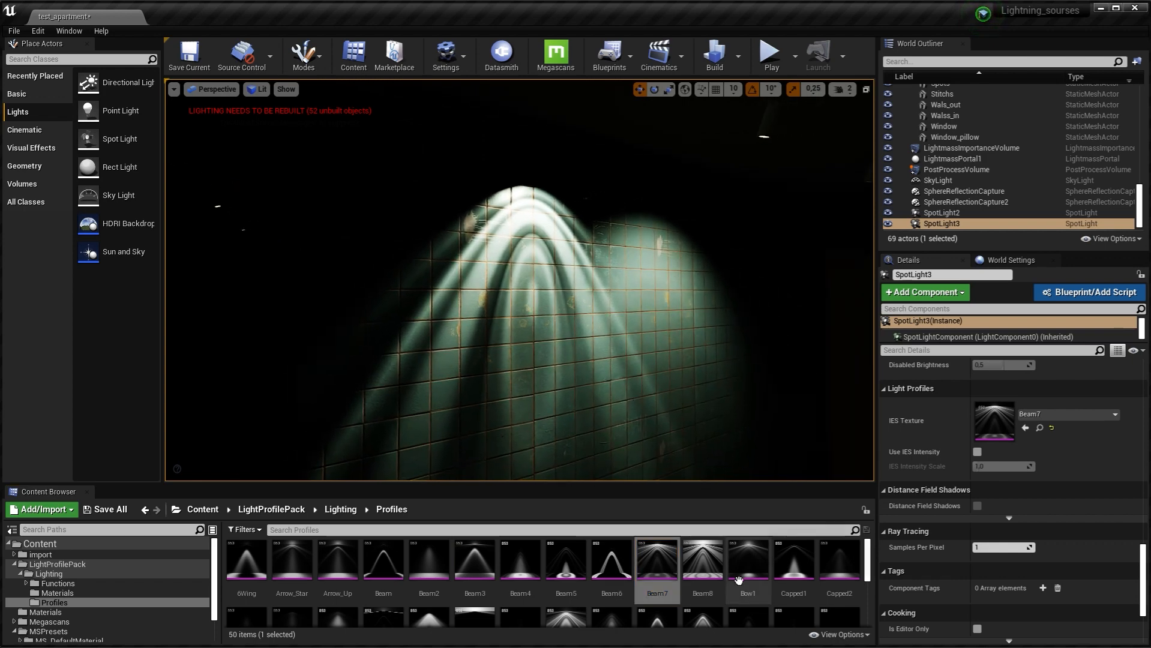
Try the Beam8, Bow1 and Capped2 profiles as SpotLight3's IES Texture and examine each pattern on the wall
{"action": "left_click", "coordinate": [702, 562]}
{"action": "left_click_drag", "start_coordinate": [702, 561], "coordinate": [994, 421]}
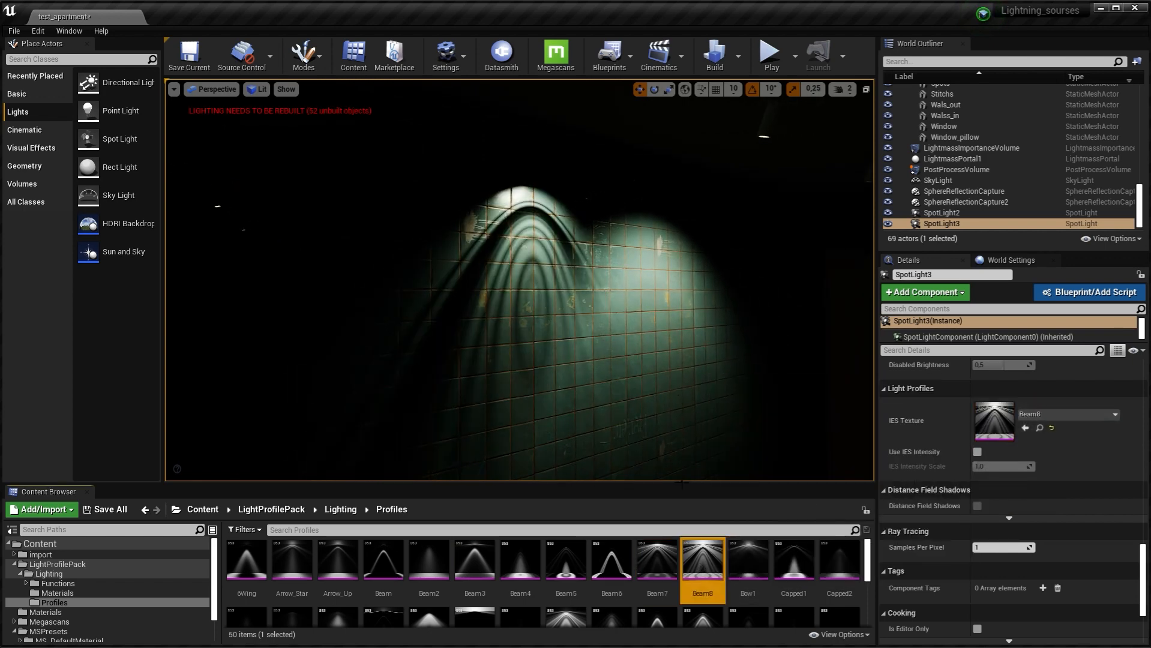
{"action": "left_click_drag", "start_coordinate": [748, 562], "coordinate": [992, 430]}
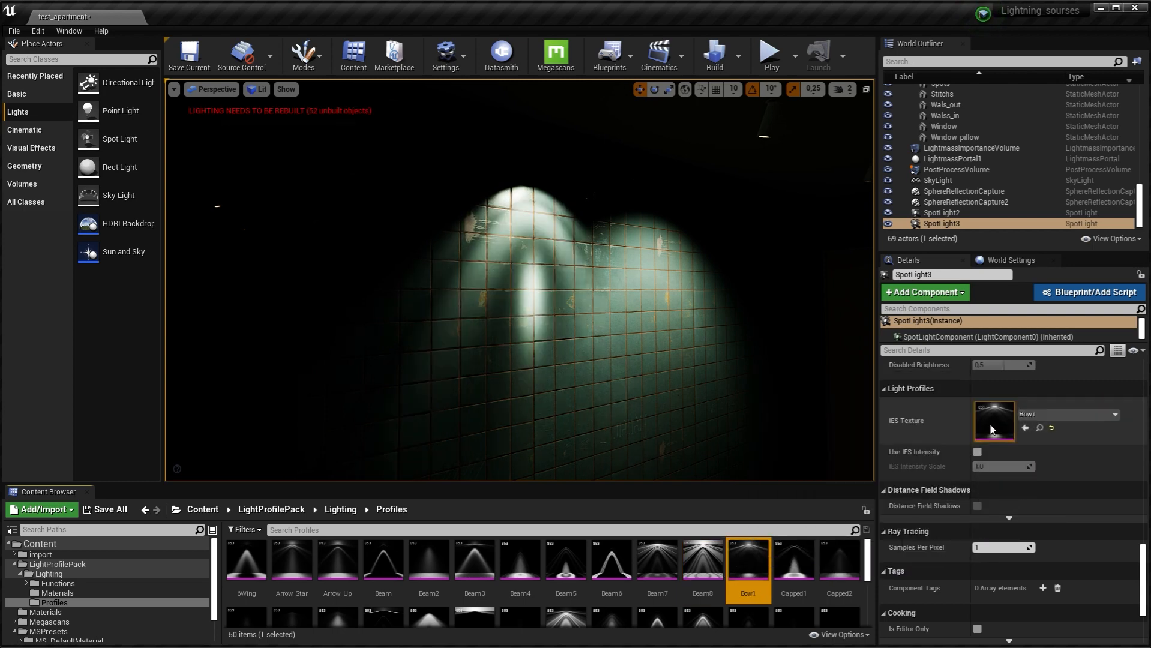
{"action": "right_click_drag", "start_coordinate": [671, 330], "coordinate": [668, 303]}
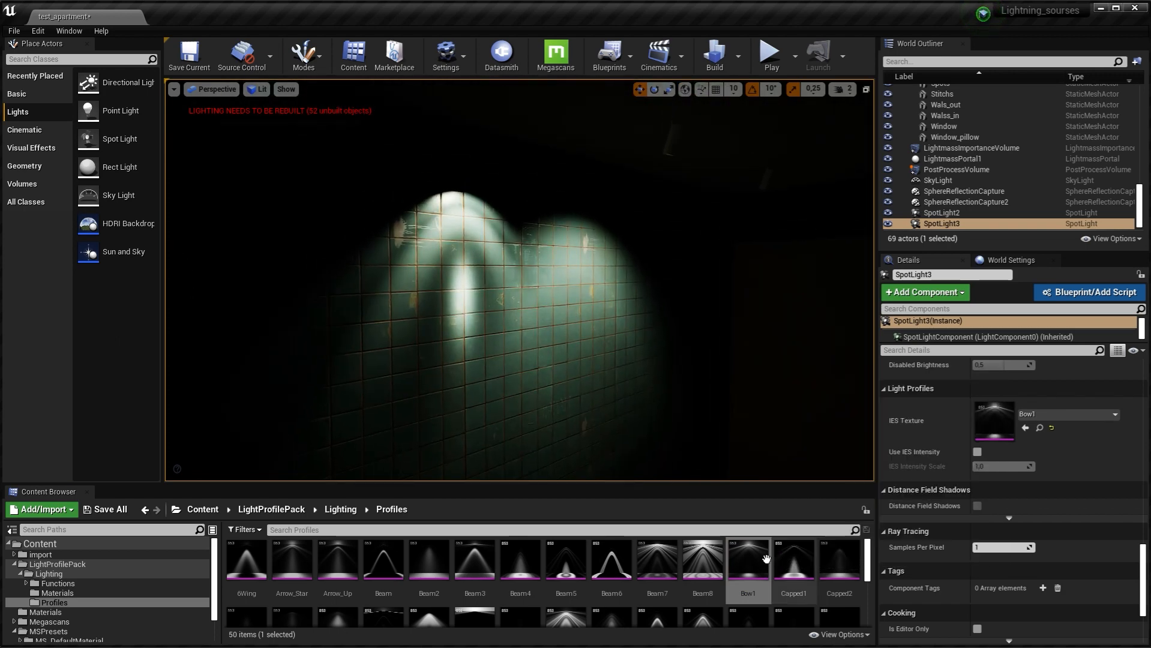
{"action": "left_click_drag", "start_coordinate": [748, 561], "coordinate": [986, 421]}
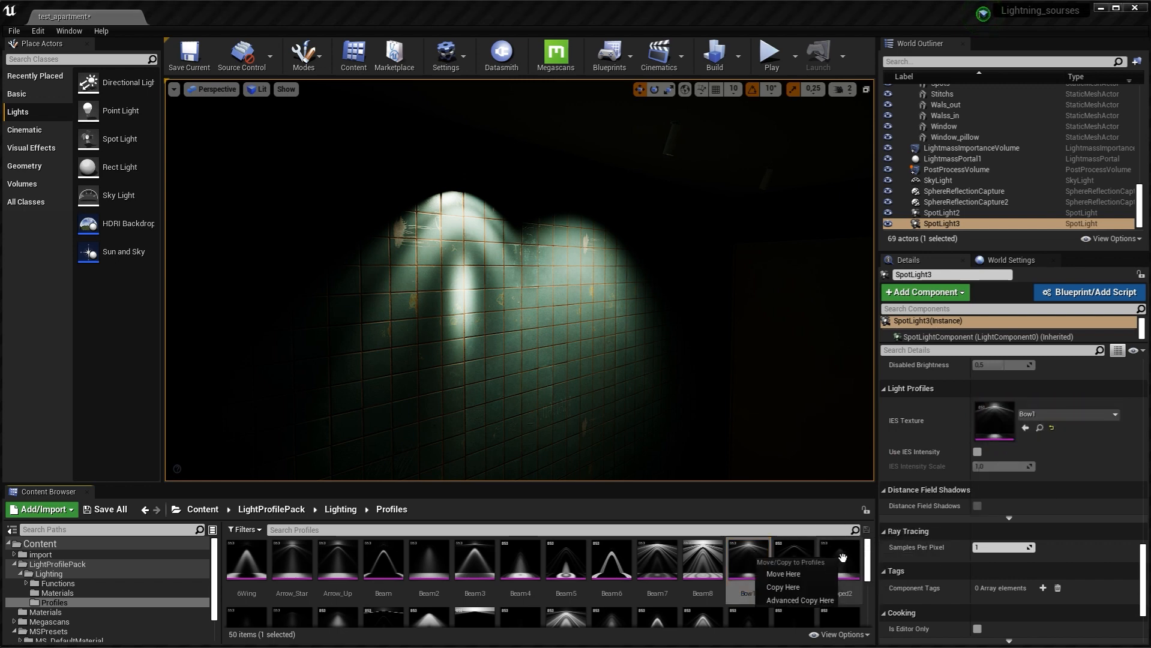
{"action": "left_click_drag", "start_coordinate": [839, 561], "coordinate": [999, 425]}
{"action": "right_click_drag", "start_coordinate": [666, 300], "coordinate": [681, 437]}
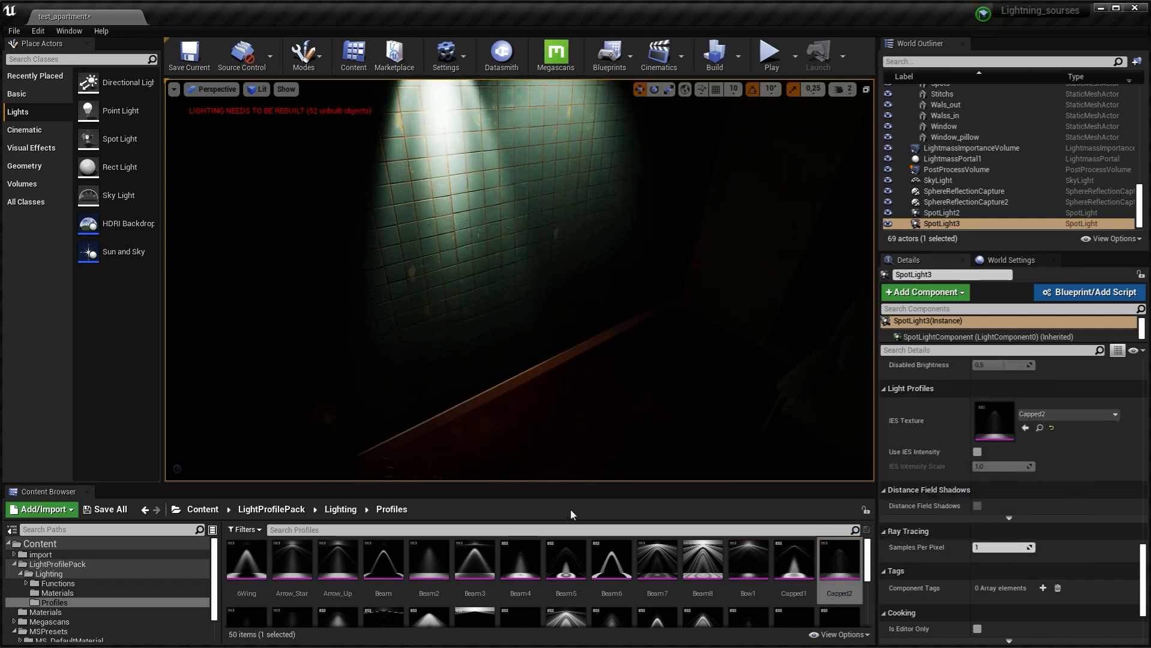
Try the LEDBeam5 profile on SpotLight3, and replace it with Wall_InvertedV as the IES Texture
{"action": "scroll", "coordinate": [540, 570], "scroll_direction": "down", "scroll_amount": 2}
{"action": "left_click_drag", "start_coordinate": [428, 589], "coordinate": [987, 416]}
{"action": "right_click_drag", "start_coordinate": [667, 324], "coordinate": [643, 252]}
{"action": "scroll", "coordinate": [710, 596], "scroll_direction": "down", "scroll_amount": 3}
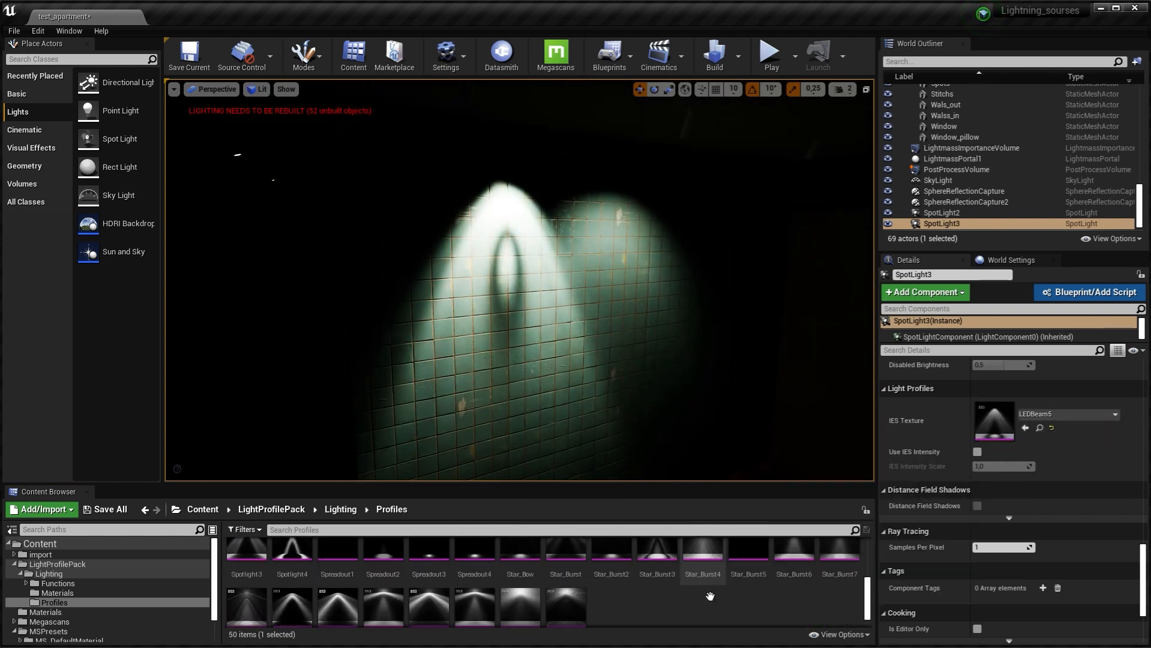
{"action": "left_click_drag", "start_coordinate": [428, 606], "coordinate": [994, 421]}
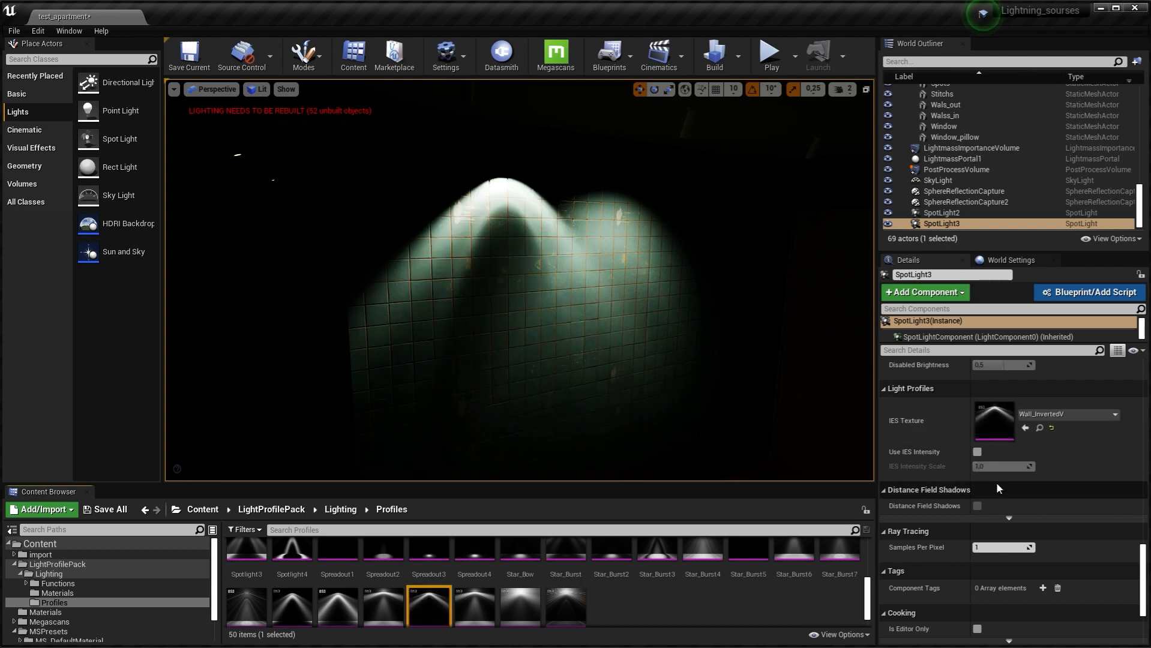
Review SpotLight3's remaining settings, including light, Lightmass, performance, light function, distance field shadows, ray tracing and actor options
{"action": "scroll", "coordinate": [1002, 489], "scroll_direction": "down", "scroll_amount": 3}
{"action": "scroll", "coordinate": [1010, 513], "scroll_direction": "down", "scroll_amount": 1}
{"action": "scroll", "coordinate": [1062, 535], "scroll_direction": "down", "scroll_amount": 1}
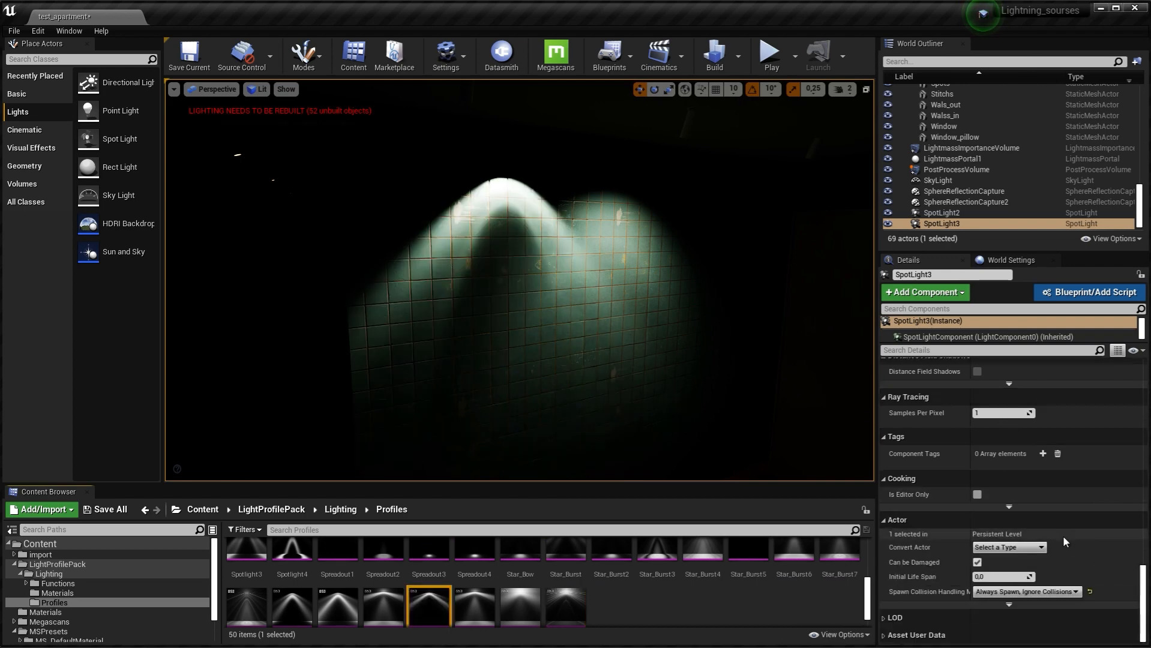
{"action": "scroll", "coordinate": [1070, 546], "scroll_direction": "up", "scroll_amount": 10}
{"action": "scroll", "coordinate": [1069, 546], "scroll_direction": "up", "scroll_amount": 10}
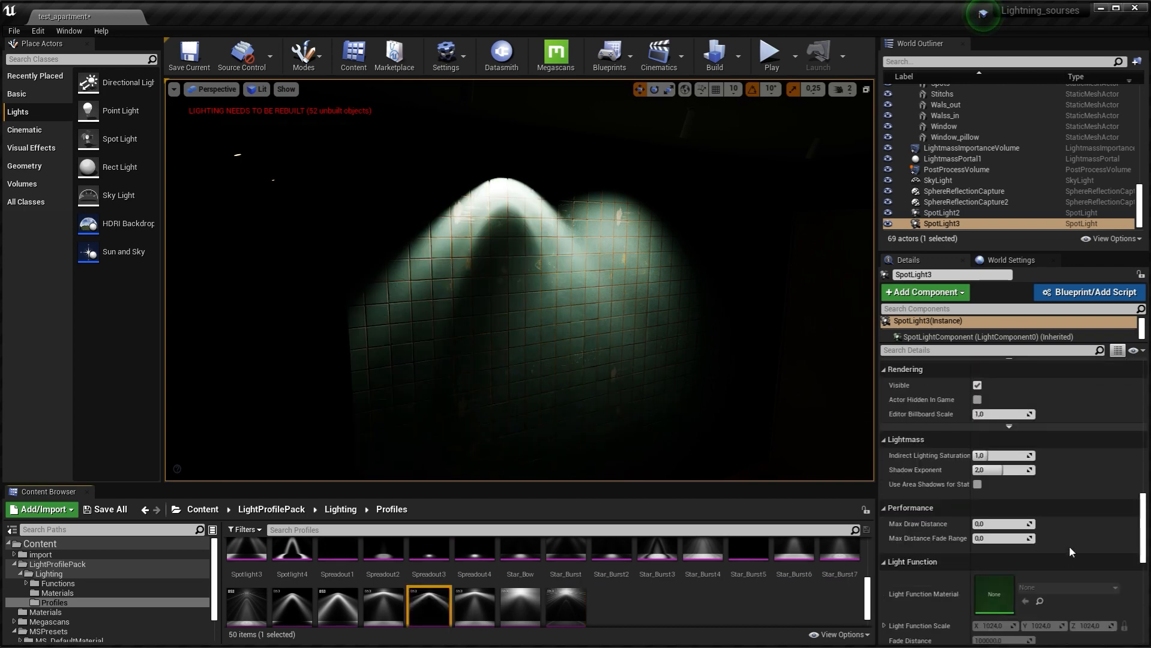
{"action": "scroll", "coordinate": [1060, 544], "scroll_direction": "down", "scroll_amount": 10}
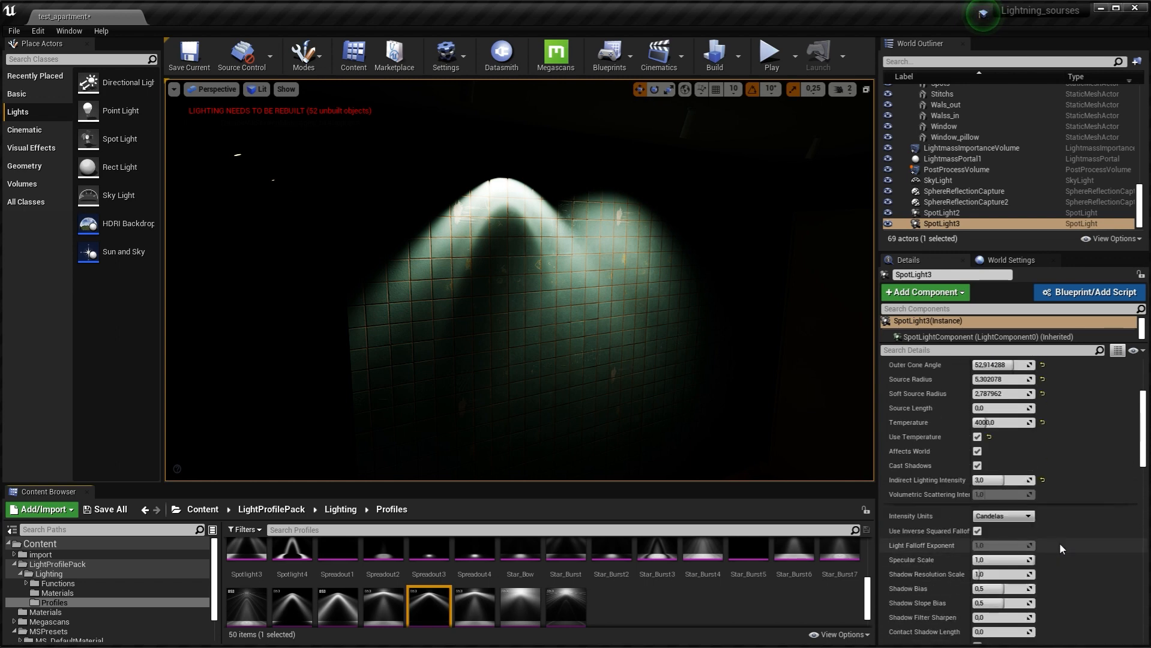
{"action": "scroll", "coordinate": [1052, 531], "scroll_direction": "down", "scroll_amount": 3}
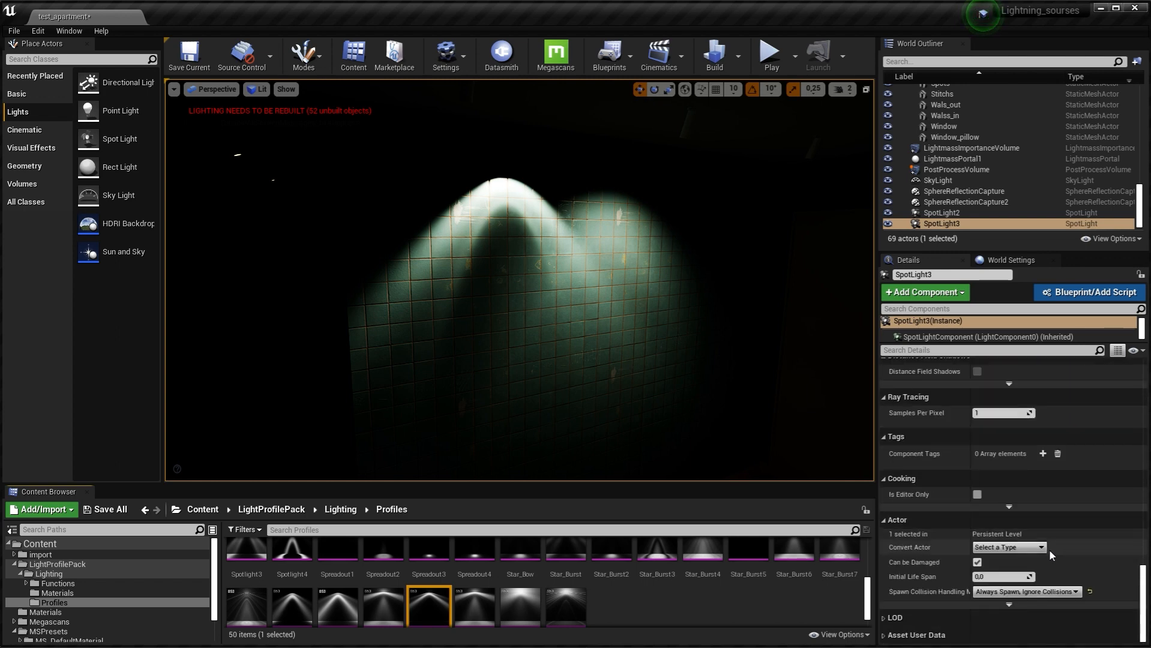
{"action": "scroll", "coordinate": [1036, 604], "scroll_direction": "down", "scroll_amount": 1}
{"action": "scroll", "coordinate": [1035, 604], "scroll_direction": "down", "scroll_amount": 1}
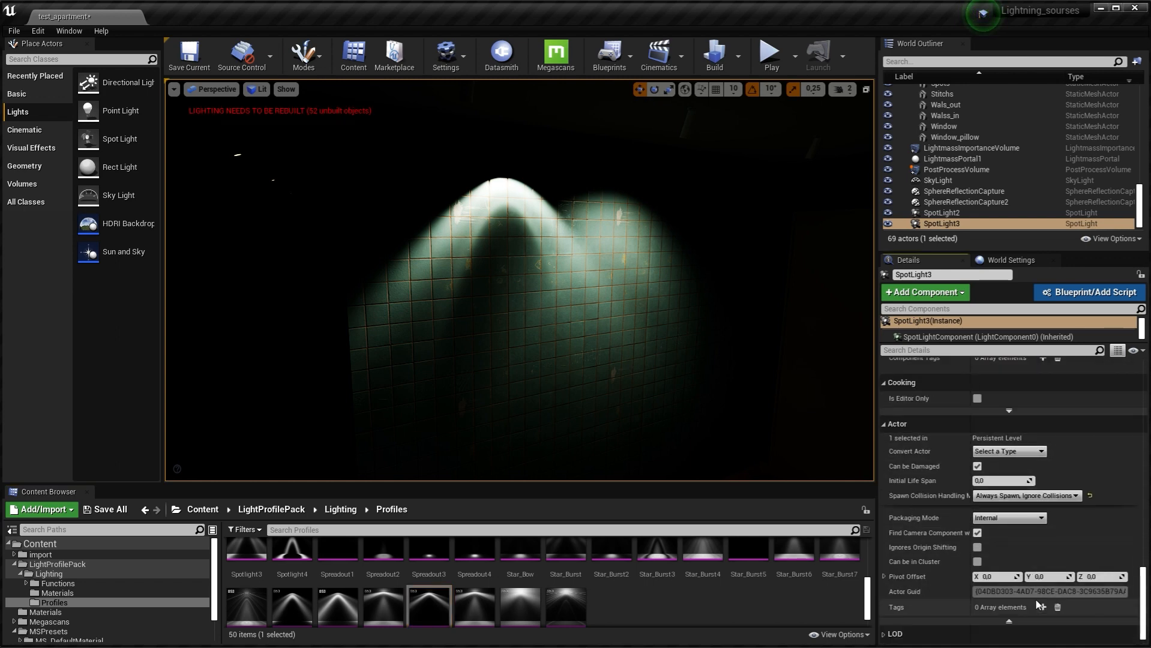
{"action": "scroll", "coordinate": [1037, 591], "scroll_direction": "up", "scroll_amount": 3}
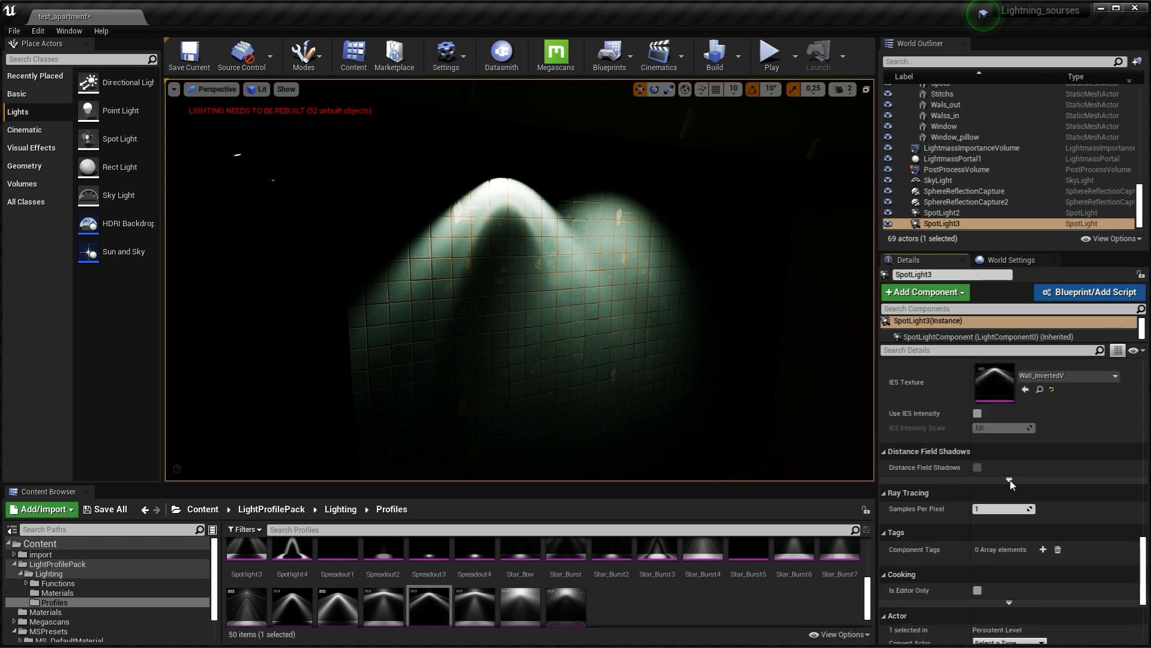
Examine SpotLight3's Wall_InvertedV light pattern on the tiled wall from a different angle
{"action": "scroll", "coordinate": [1045, 528], "scroll_direction": "up", "scroll_amount": 8}
{"action": "scroll", "coordinate": [1045, 528], "scroll_direction": "up", "scroll_amount": 2}
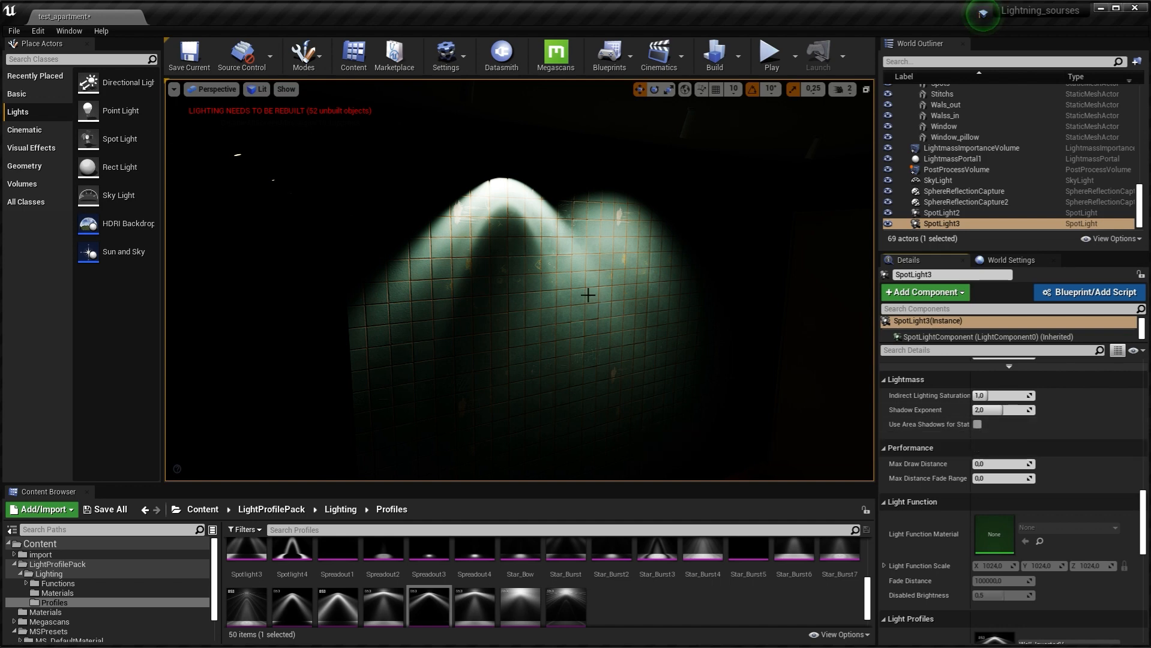
{"action": "right_click_drag", "start_coordinate": [591, 301], "coordinate": [637, 349]}
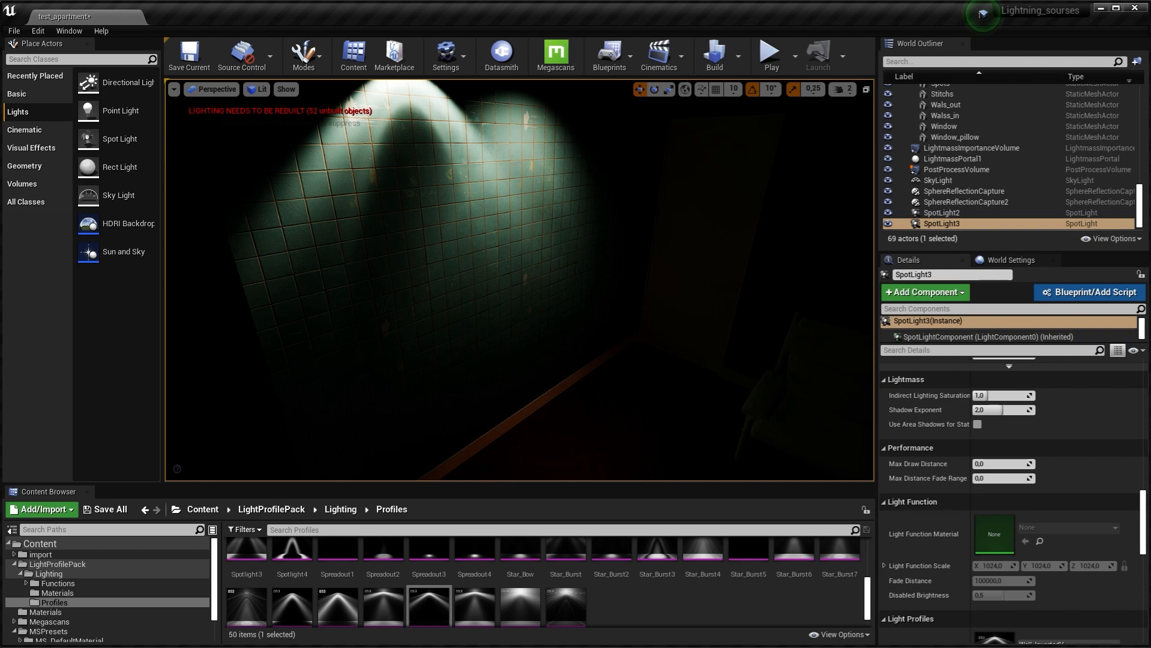
{"action": "right_click_drag", "start_coordinate": [531, 391], "coordinate": [581, 351]}
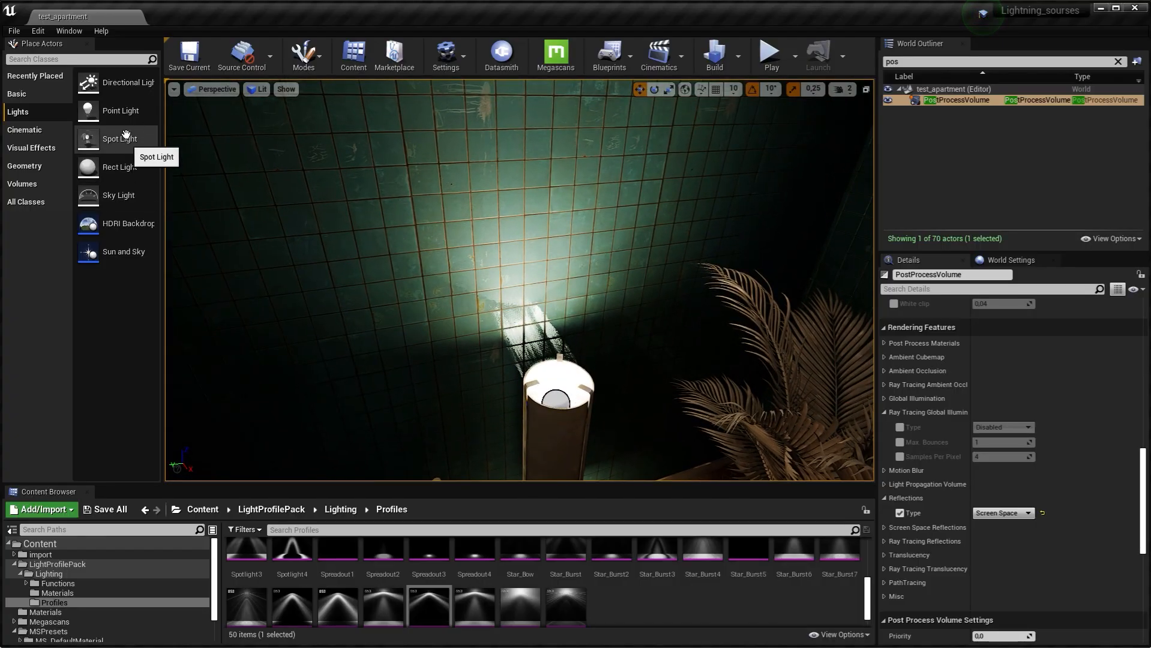
Select the point light inside the cylindrical floor lamp, focus on it and show its transform and light settings
{"action": "left_click_drag", "start_coordinate": [559, 399], "coordinate": [556, 400]}
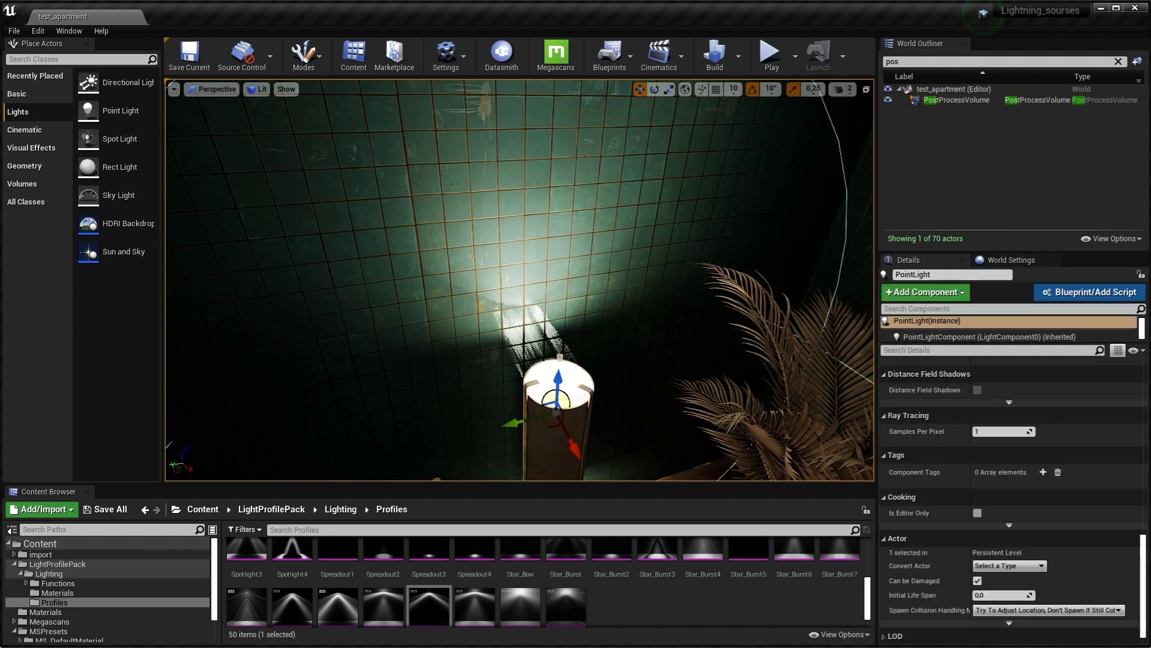
{"action": "right_click_drag", "start_coordinate": [557, 408], "coordinate": [562, 456]}
{"action": "key", "text": "f"}
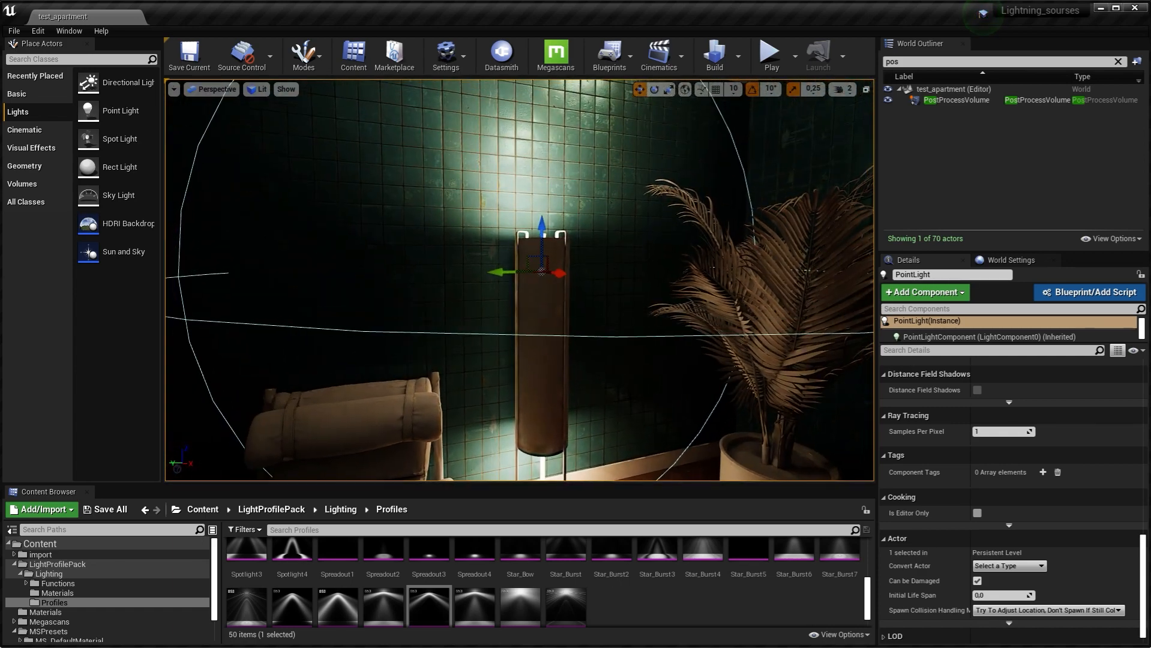
{"action": "key", "text": "e"}
{"action": "scroll", "coordinate": [926, 527], "scroll_direction": "up", "scroll_amount": 10}
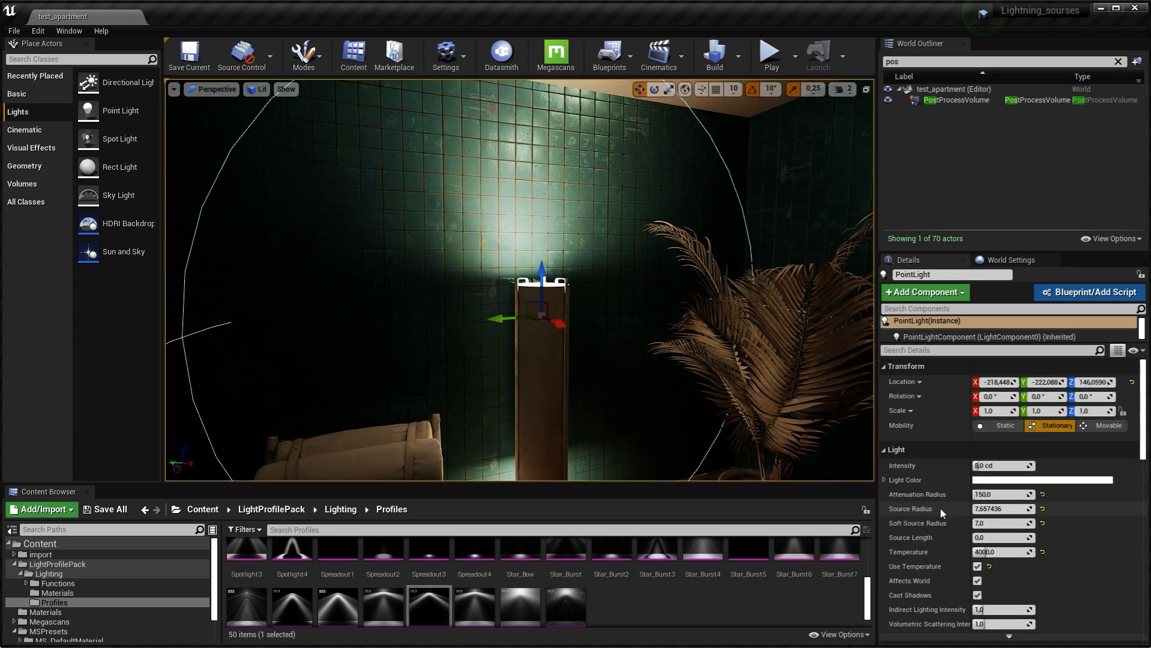
Compare the ceiling spotlight's cone on the tiled wall with the floor lamp's point light
{"action": "right_click_drag", "start_coordinate": [520, 280], "coordinate": [348, 255]}
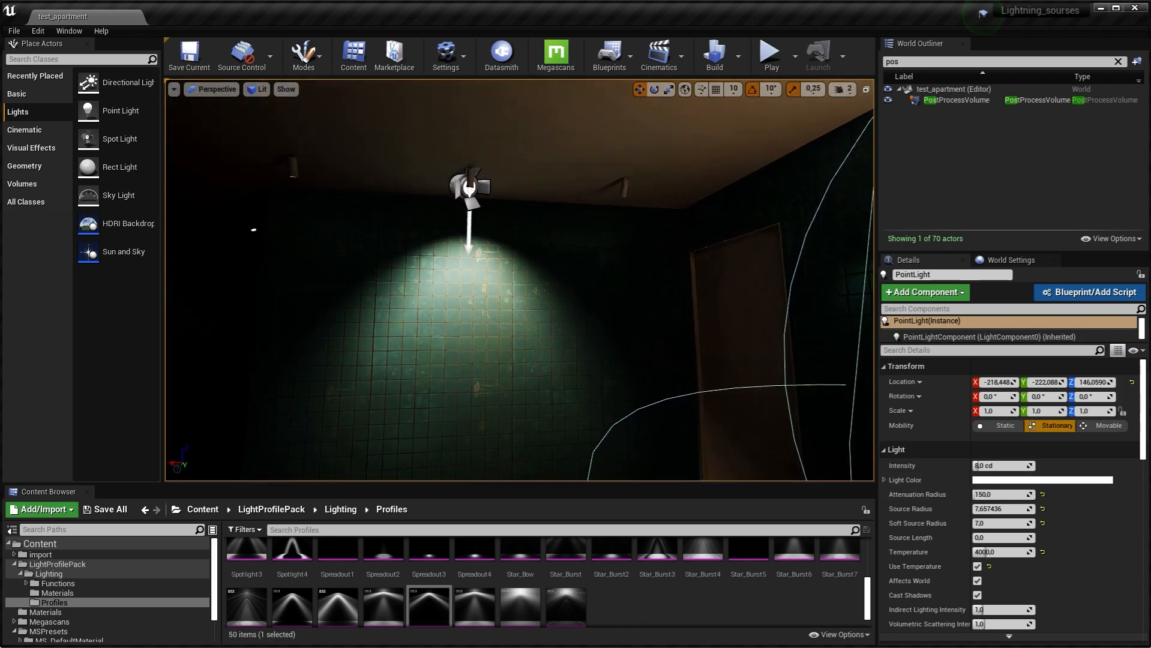
{"action": "key", "text": "s"}
{"action": "right_click_drag", "start_coordinate": [549, 297], "coordinate": [696, 297]}
{"action": "key", "text": "w"}
{"action": "key", "text": "s"}
{"action": "right_click_drag", "start_coordinate": [519, 279], "coordinate": [520, 262]}
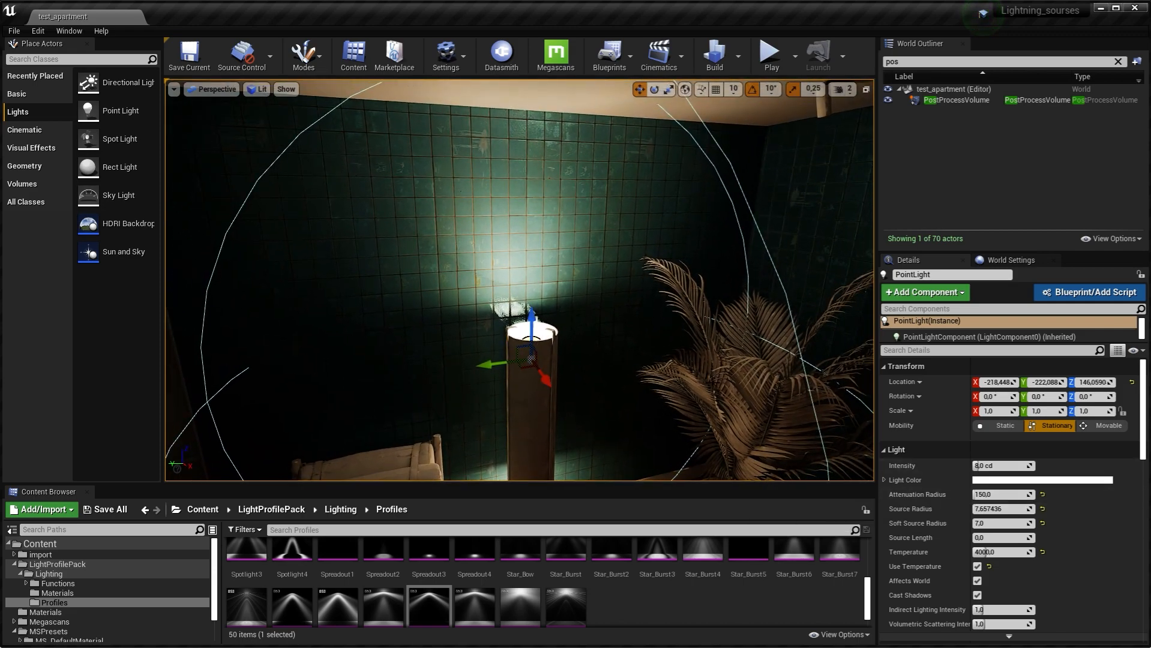
Examine the point light's glow and shadow edges on the wall above the floor lamp
{"action": "right_click_drag", "start_coordinate": [660, 336], "coordinate": [619, 348]}
{"action": "key", "text": "s"}
{"action": "right_click_drag", "start_coordinate": [520, 279], "coordinate": [572, 221]}
{"action": "key", "text": "w"}
{"action": "key", "text": "w"}
{"action": "key", "text": "w"}
{"action": "key", "text": "s"}
{"action": "key", "text": "w"}
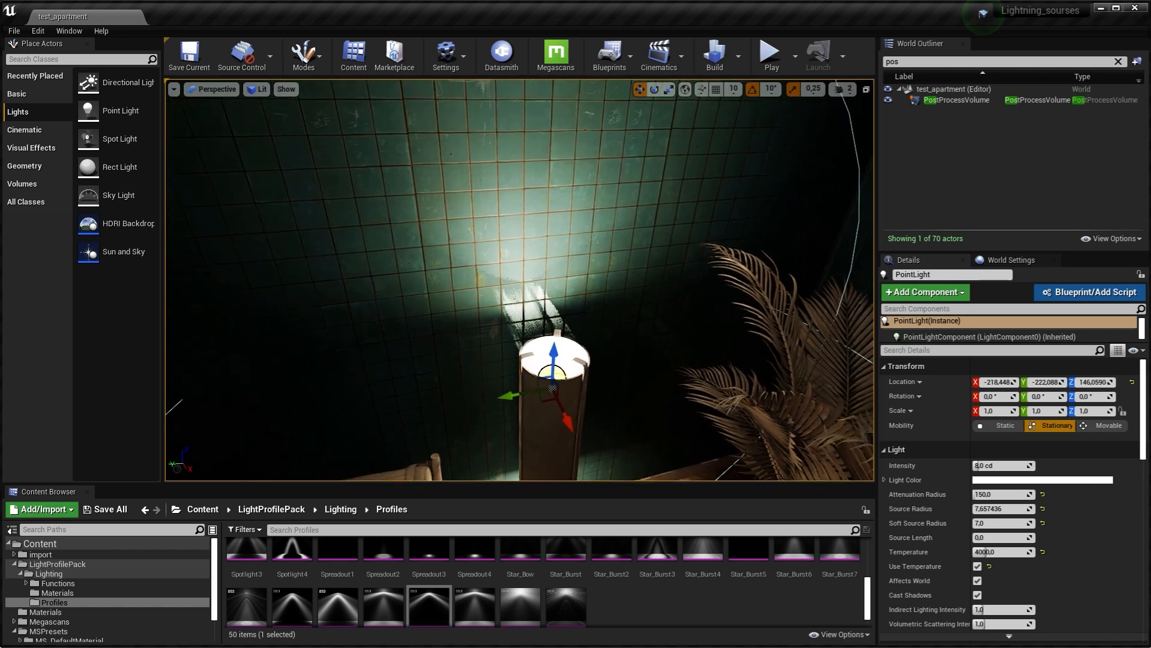
{"action": "right_click_drag", "start_coordinate": [572, 221], "coordinate": [572, 215]}
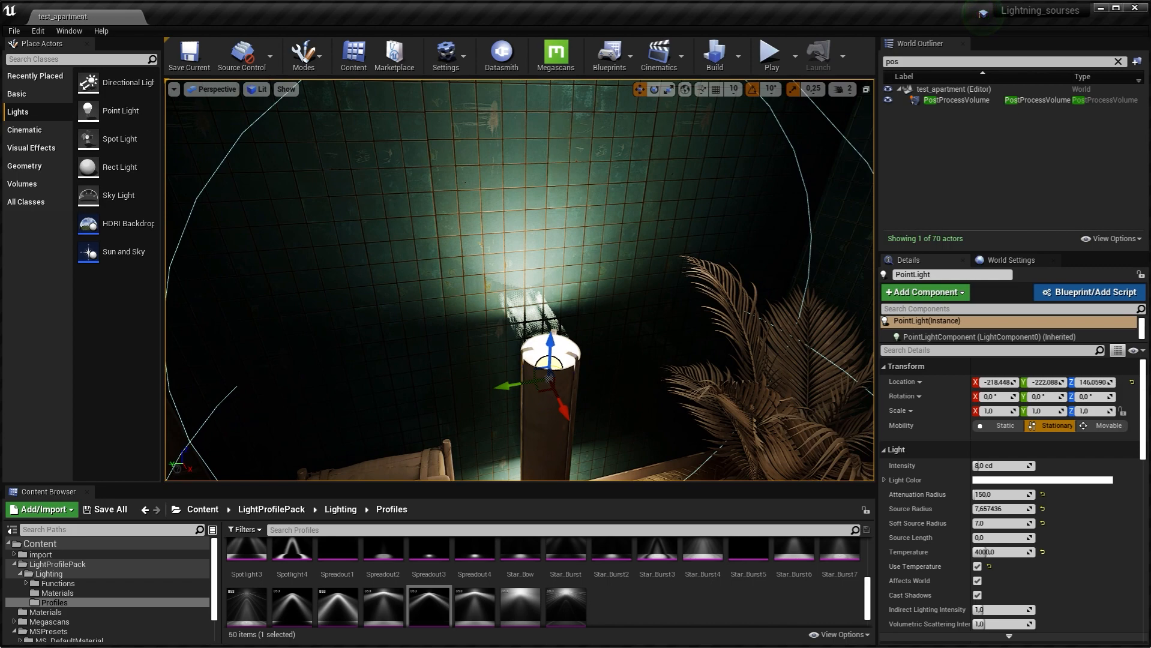
{"action": "right_click_drag", "start_coordinate": [573, 215], "coordinate": [631, 147]}
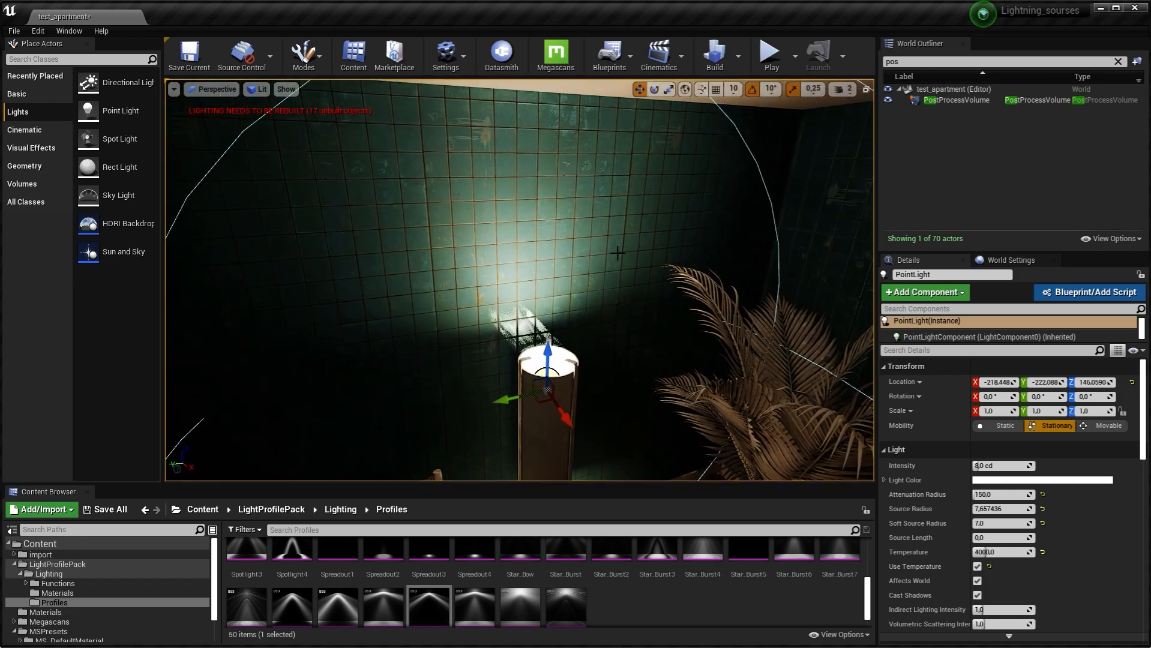
Look over the lighting build options and the point light's Mobility choices
{"action": "left_click", "coordinate": [740, 68]}
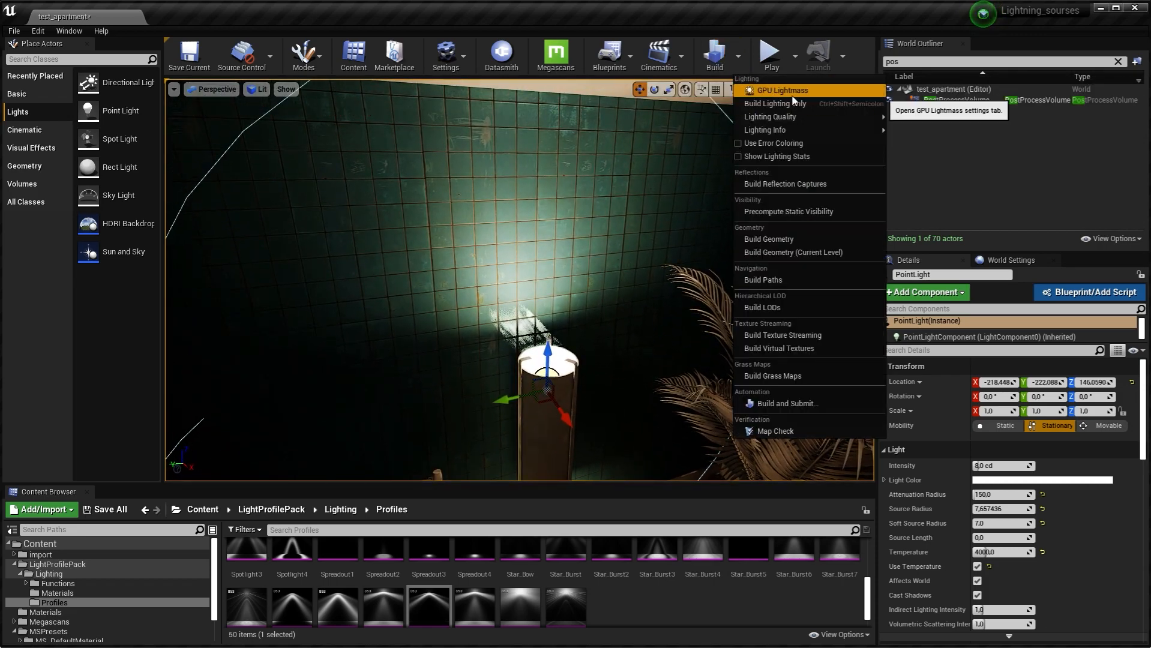
{"action": "left_click", "coordinate": [743, 56]}
{"action": "right_click_drag", "start_coordinate": [672, 186], "coordinate": [685, 244]}
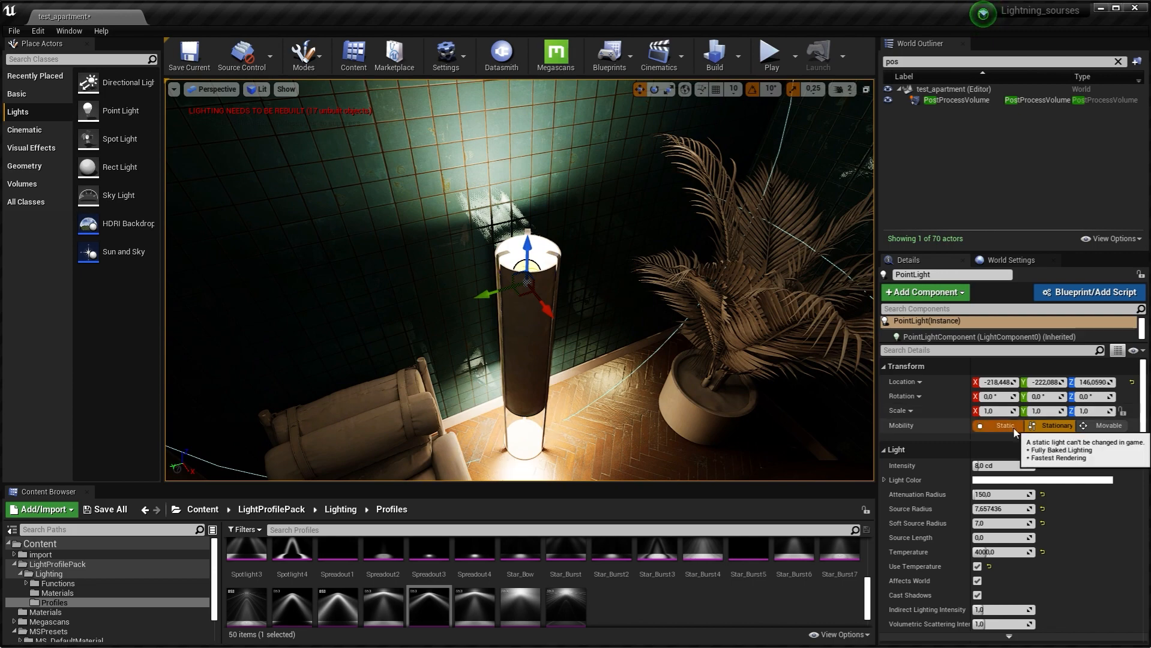
{"action": "right_click_drag", "start_coordinate": [678, 264], "coordinate": [636, 204]}
Try an intensity of 0 cd on the stationary point light, and undo the change
{"action": "mouse_move", "coordinate": [977, 465]}
{"action": "left_mouse_down"}
{"action": "mouse_move", "coordinate": [994, 467]}
{"action": "mouse_move", "coordinate": [972, 466]}
{"action": "left_mouse_up"}
{"action": "right_click_drag", "start_coordinate": [729, 342], "coordinate": [724, 320]}
{"action": "scroll", "coordinate": [724, 320], "scroll_direction": "down", "scroll_amount": 2}
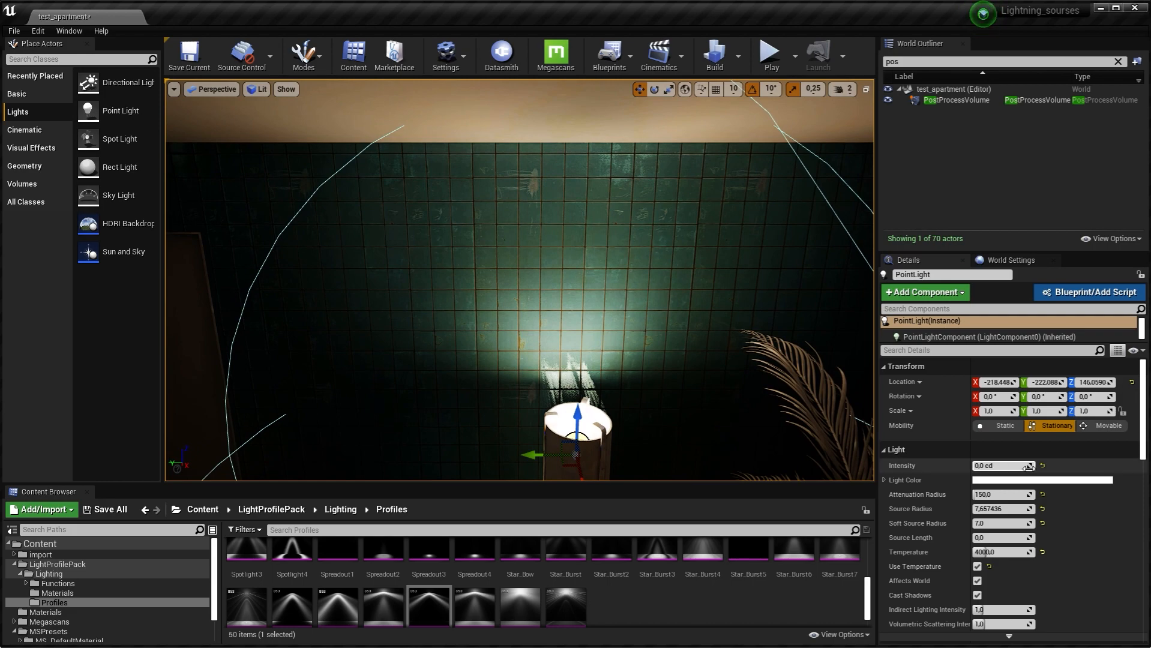
{"action": "key", "text": "ctrl+z"}
{"action": "right_click_drag", "start_coordinate": [831, 396], "coordinate": [826, 408]}
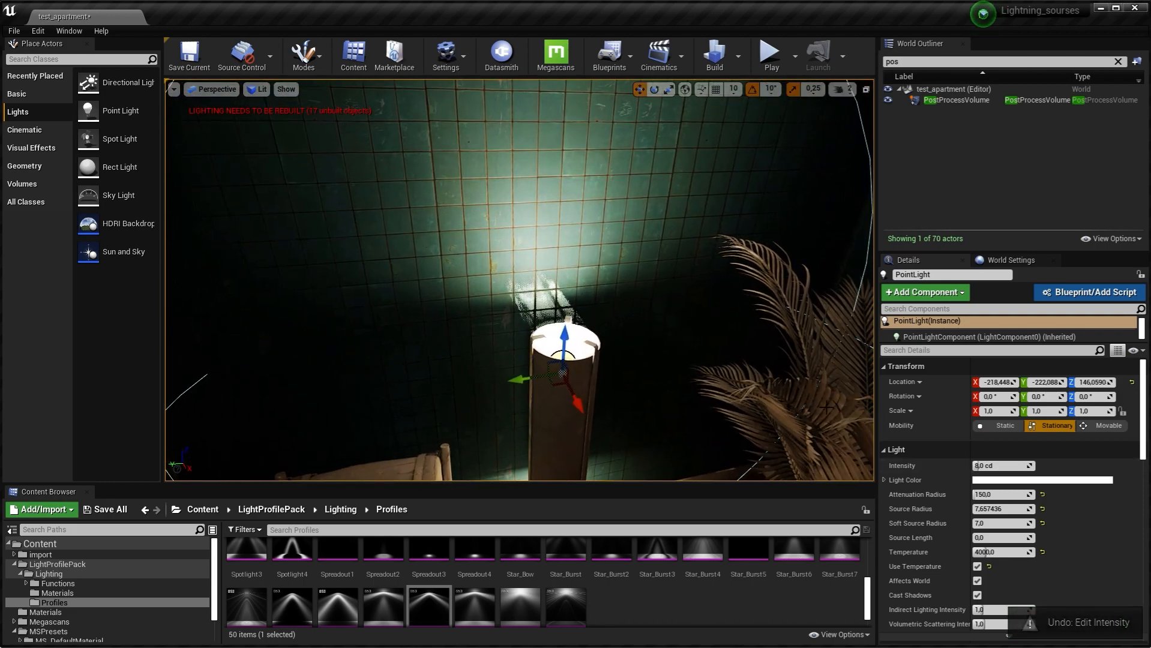
Try a dark orange light colour (Hex sRGB C96B0AFF) on the point light, and discard it
{"action": "left_click", "coordinate": [1037, 482]}
{"action": "left_click_drag", "start_coordinate": [858, 435], "coordinate": [891, 439]}
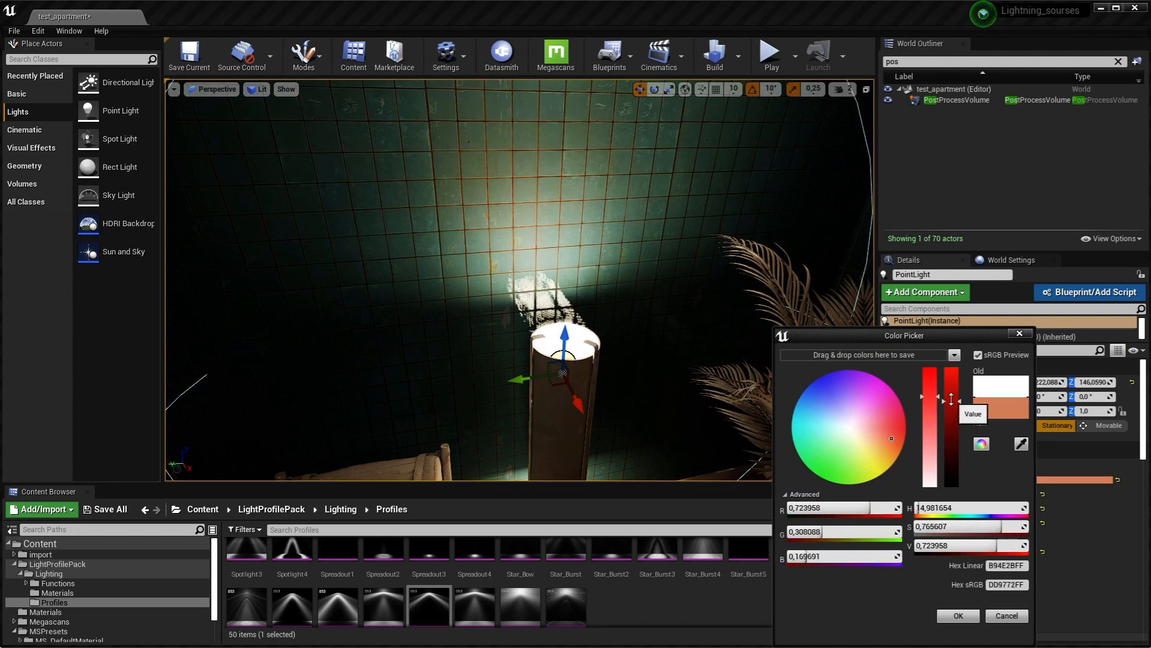
{"action": "right_click_drag", "start_coordinate": [603, 296], "coordinate": [571, 264]}
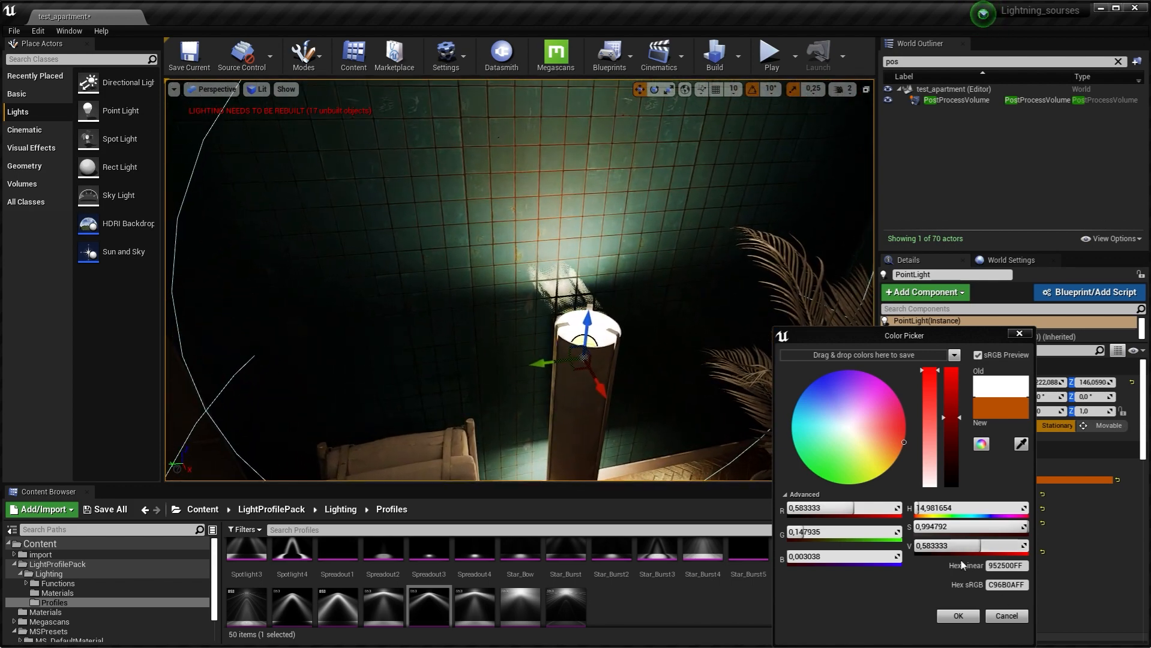
{"action": "left_click", "coordinate": [1006, 616]}
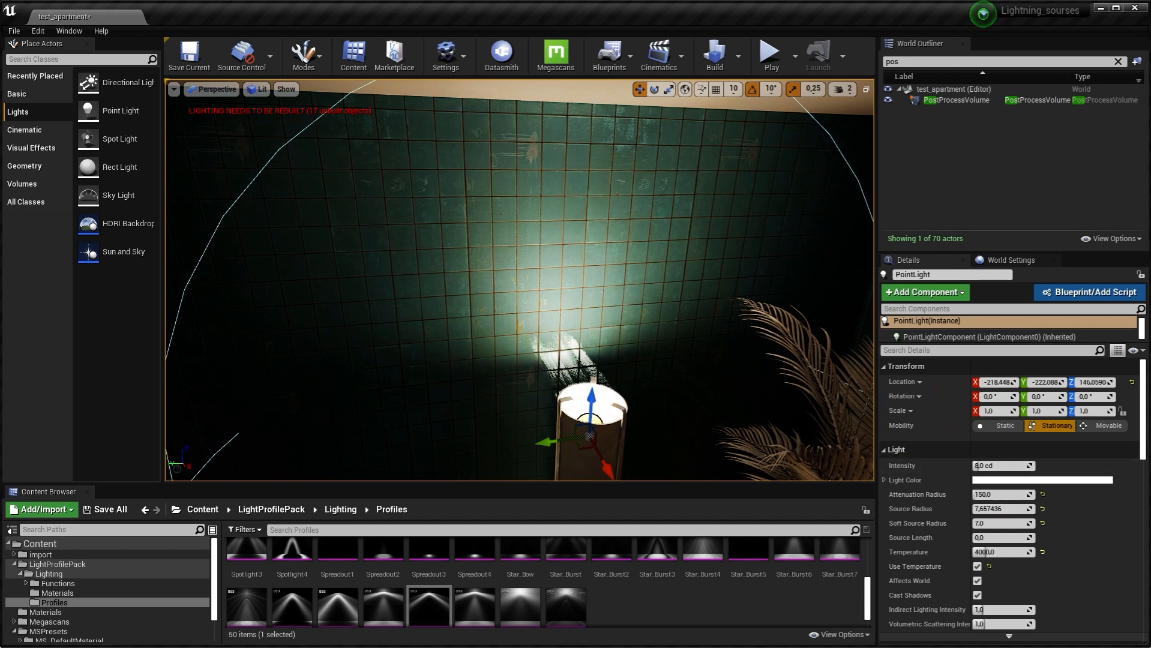
Examine the point light's spread on the tiled wall up close and from farther back
{"action": "mouse_move", "coordinate": [654, 331]}
{"action": "right_mouse_down"}
{"action": "mouse_move", "coordinate": [673, 345]}
{"action": "mouse_move", "coordinate": [669, 318]}
{"action": "right_mouse_up"}
{"action": "key", "text": "w"}
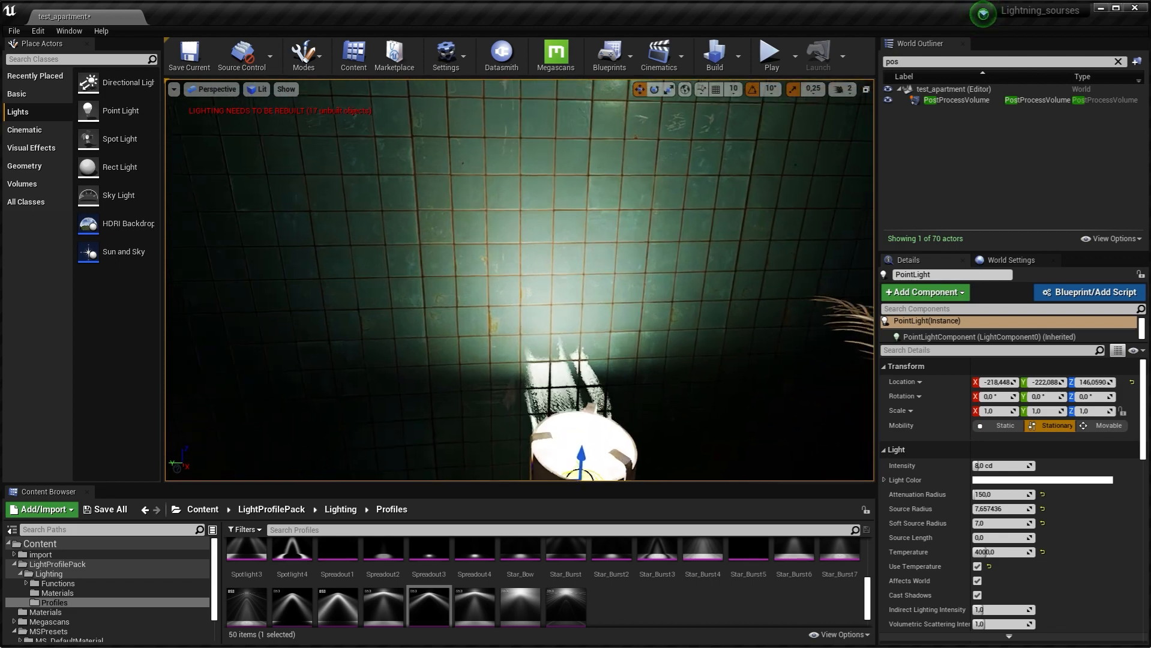
{"action": "right_click_drag", "start_coordinate": [514, 348], "coordinate": [514, 342]}
{"action": "key", "text": "s"}
{"action": "right_click_drag", "start_coordinate": [588, 321], "coordinate": [545, 296]}
{"action": "key", "text": "s"}
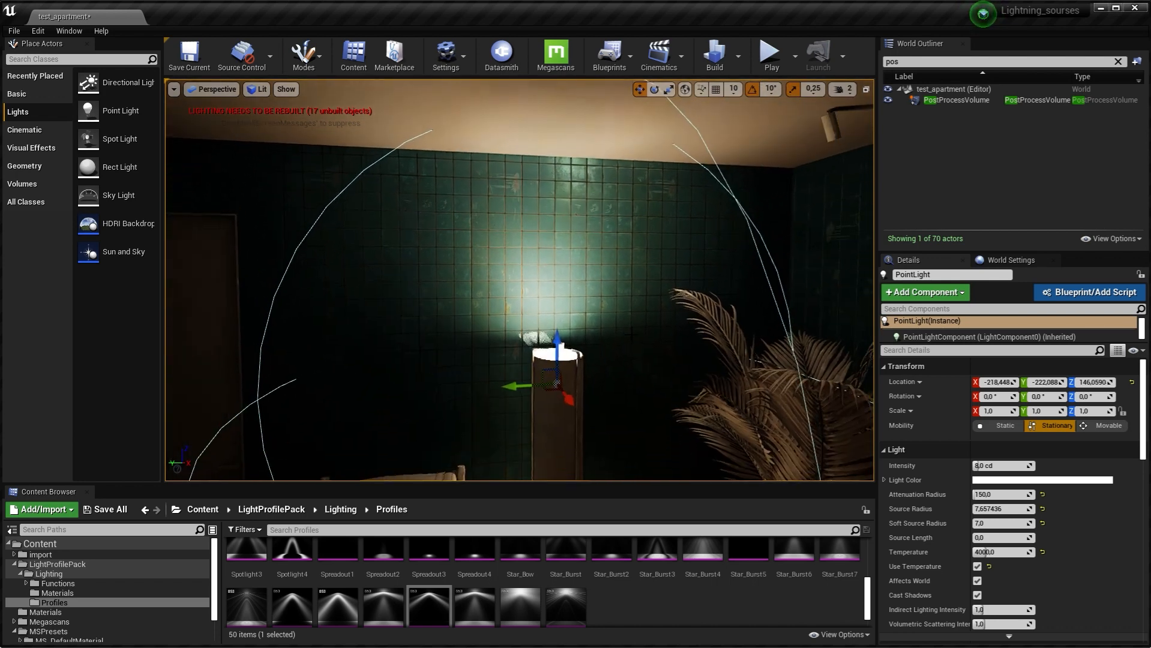
Review the point light's temperature, source radius and soft source radius settings, inspecting its source sphere inside the lamp
{"action": "scroll", "coordinate": [906, 575], "scroll_direction": "down", "scroll_amount": 2}
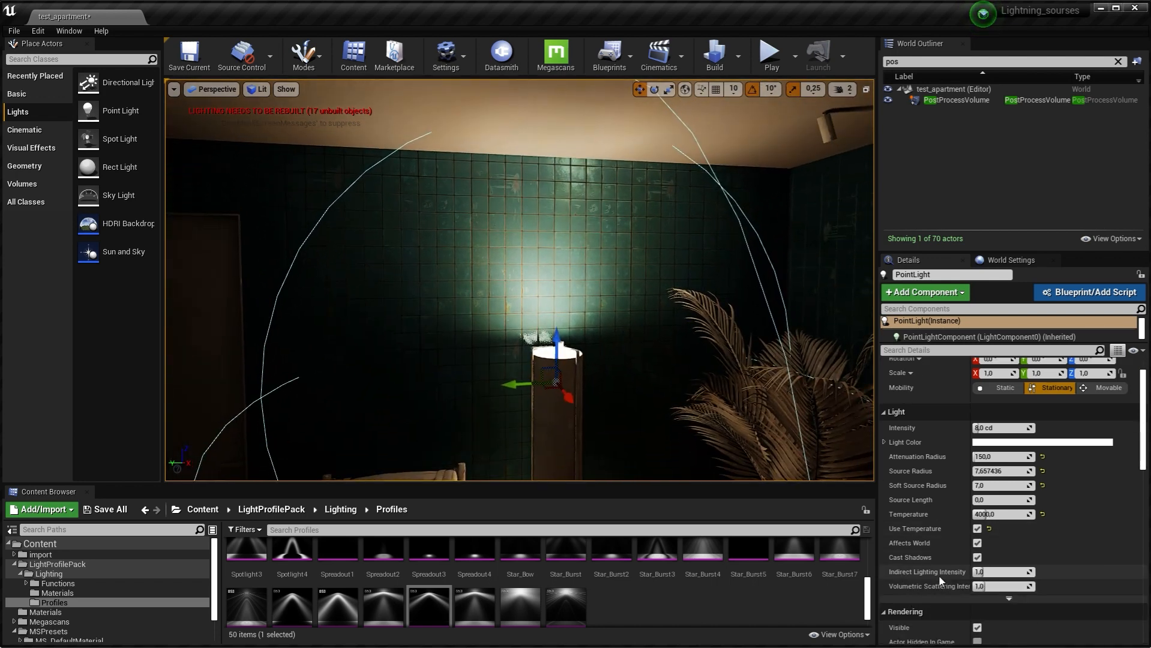
{"action": "key", "text": "w"}
{"action": "right_click_drag", "start_coordinate": [564, 336], "coordinate": [565, 314]}
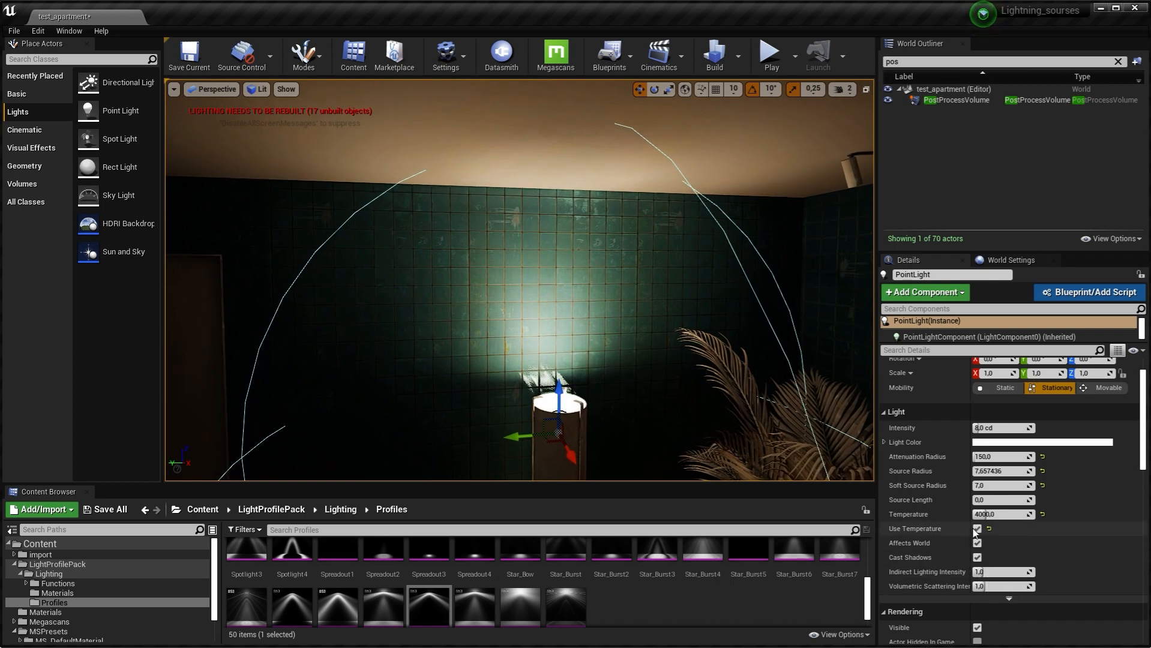
{"action": "right_click_drag", "start_coordinate": [540, 288], "coordinate": [549, 324]}
{"action": "key", "text": "w"}
{"action": "key", "text": "w"}
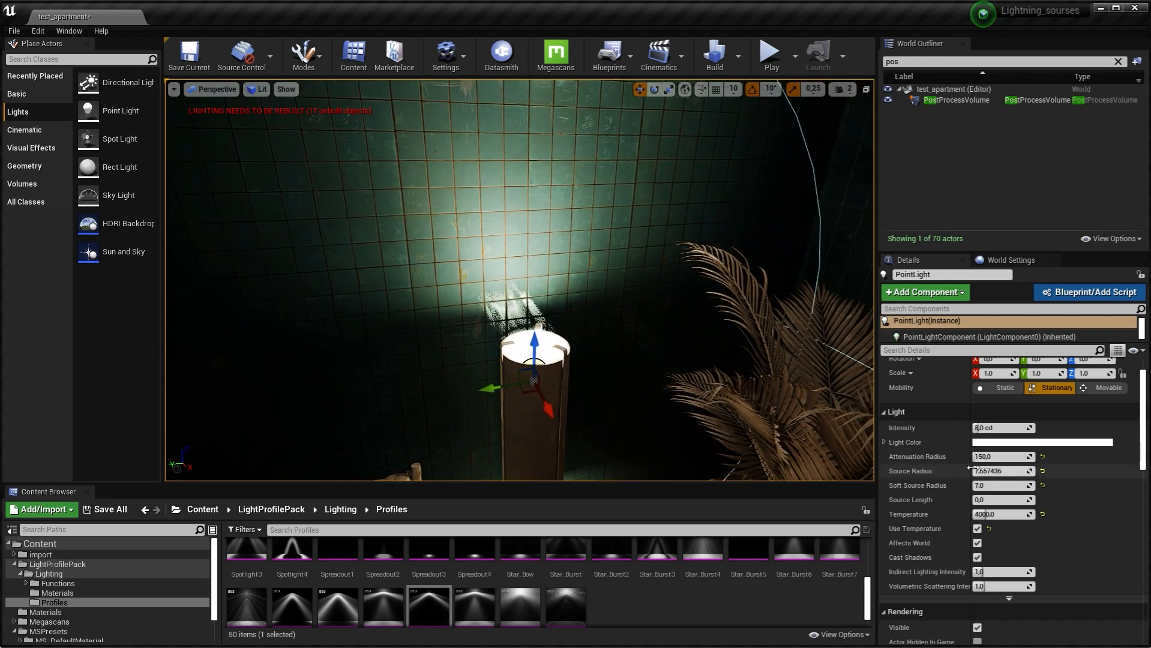
{"action": "right_click_drag", "start_coordinate": [540, 288], "coordinate": [517, 300]}
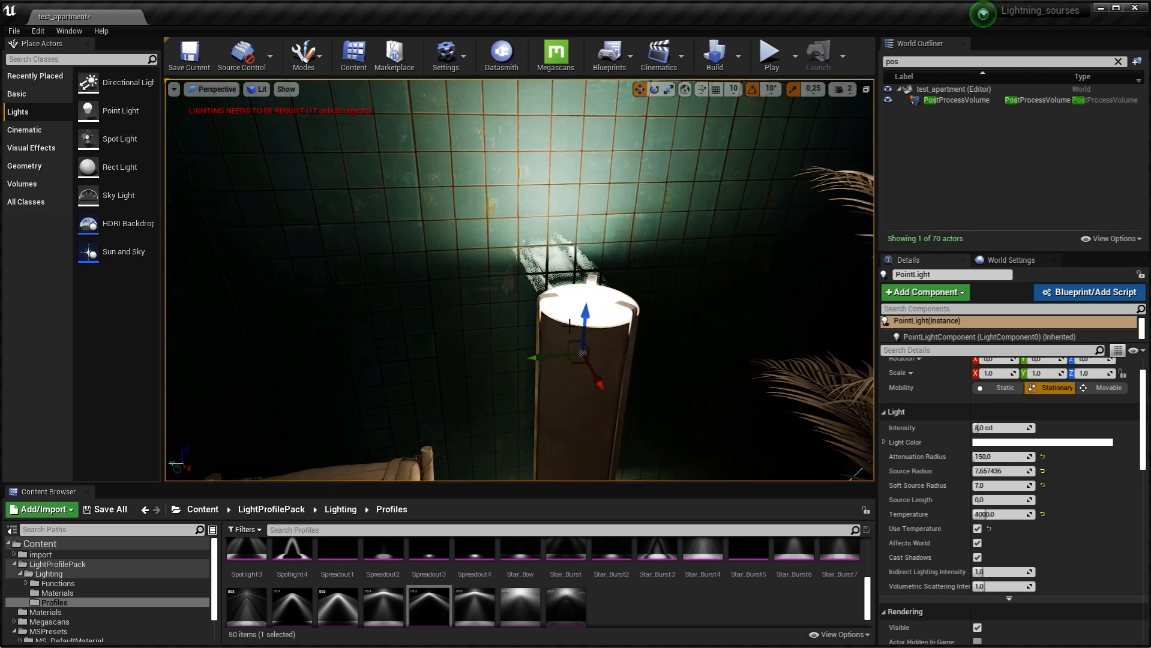
{"action": "right_click_drag", "start_coordinate": [569, 326], "coordinate": [643, 263]}
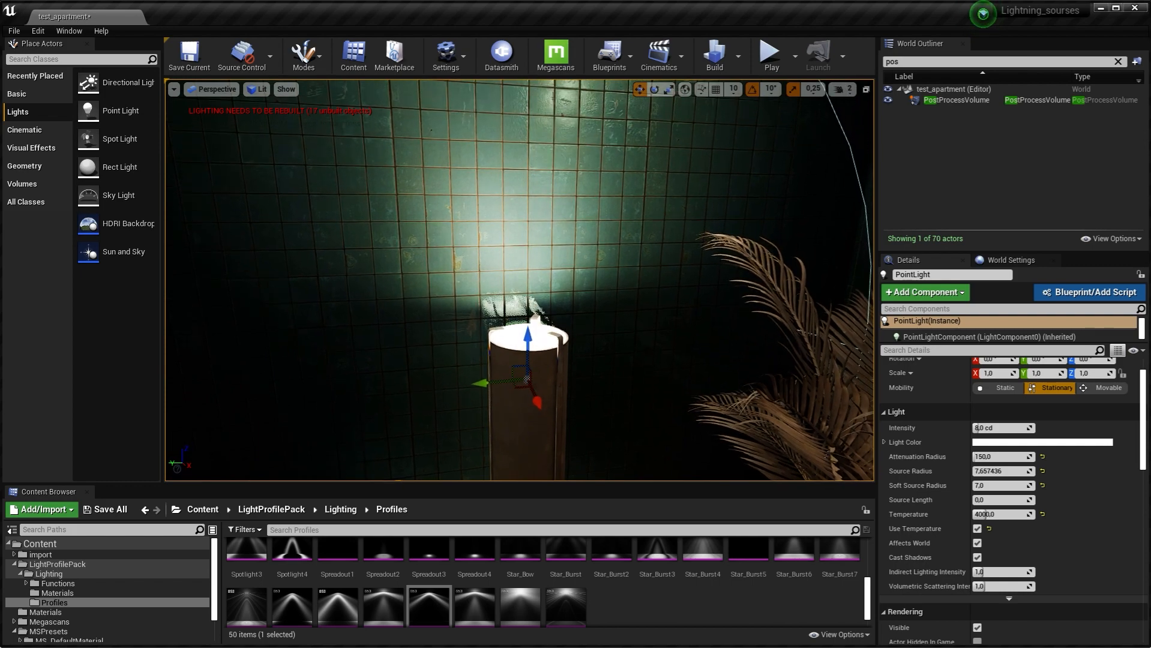
{"action": "right_click_drag", "start_coordinate": [563, 292], "coordinate": [563, 342]}
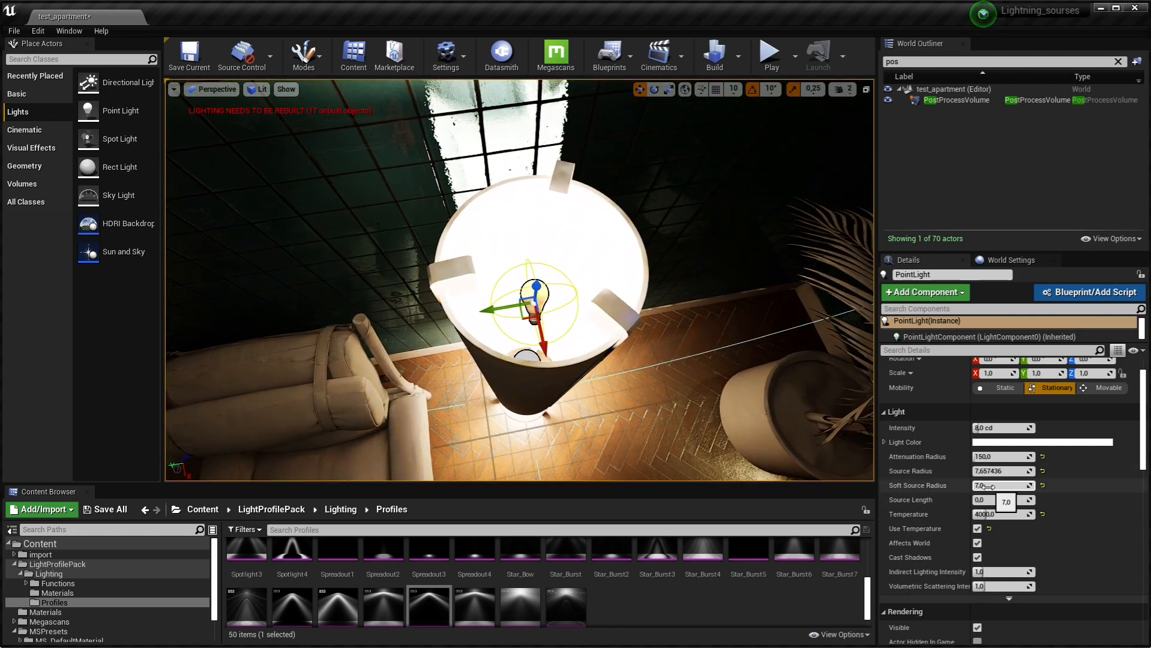
{"action": "right_click_drag", "start_coordinate": [631, 347], "coordinate": [630, 324]}
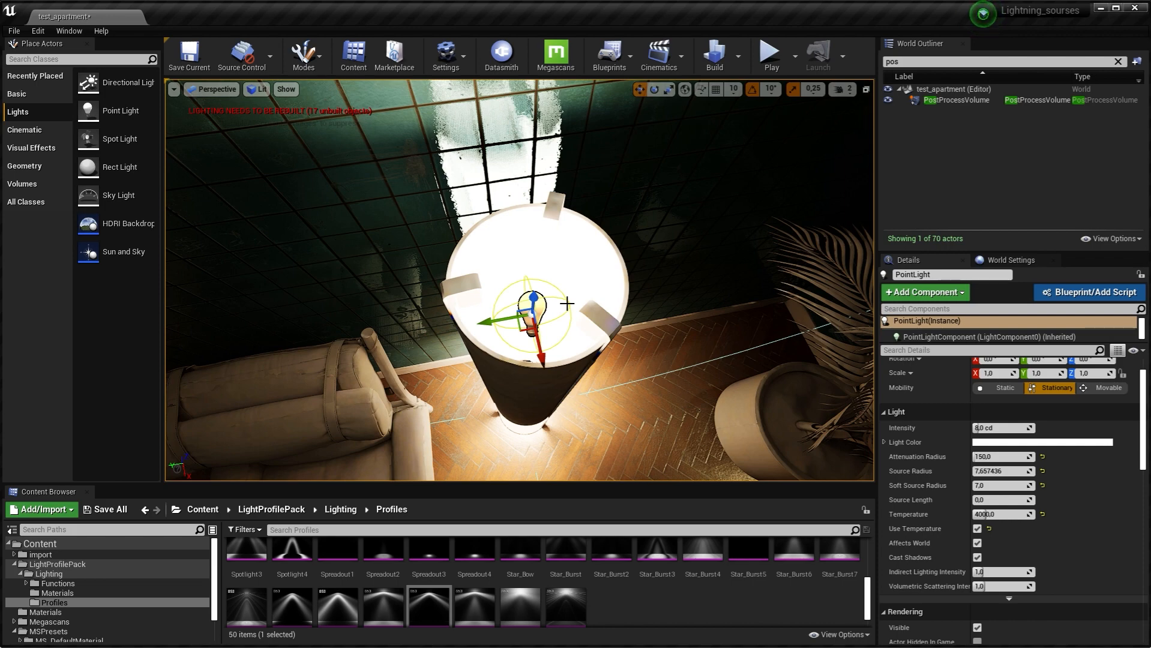
{"action": "right_click_drag", "start_coordinate": [678, 354], "coordinate": [673, 291]}
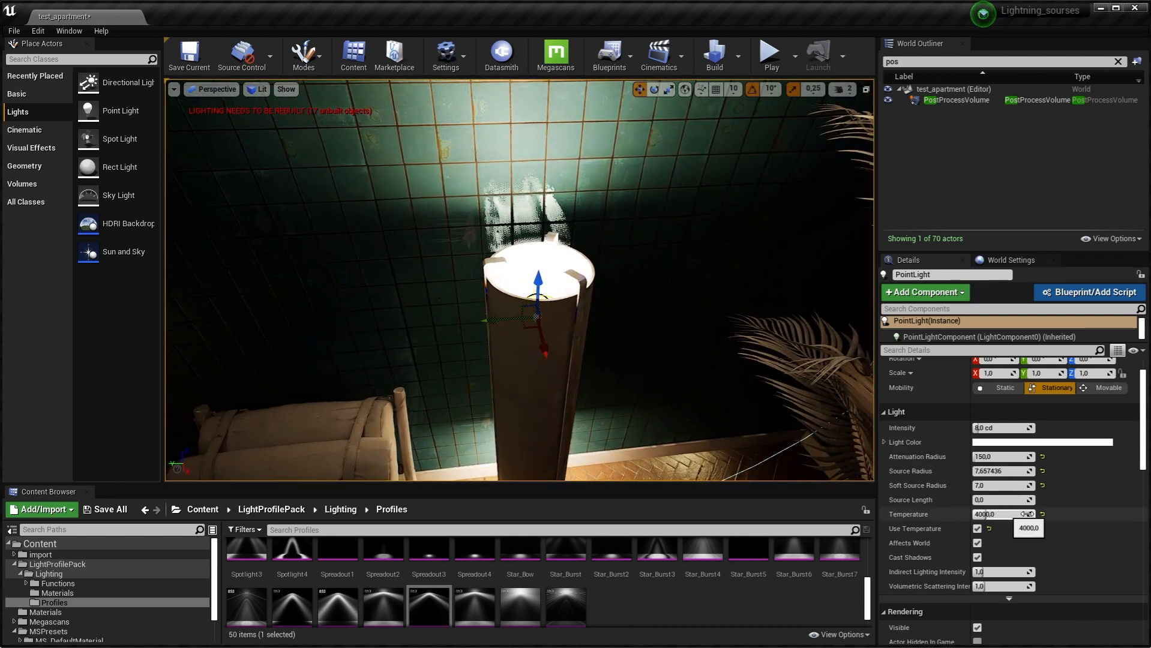
Review the point light's performance, light function, IES profile, distance field shadow and ray tracing settings
{"action": "scroll", "coordinate": [1028, 498], "scroll_direction": "down", "scroll_amount": 12}
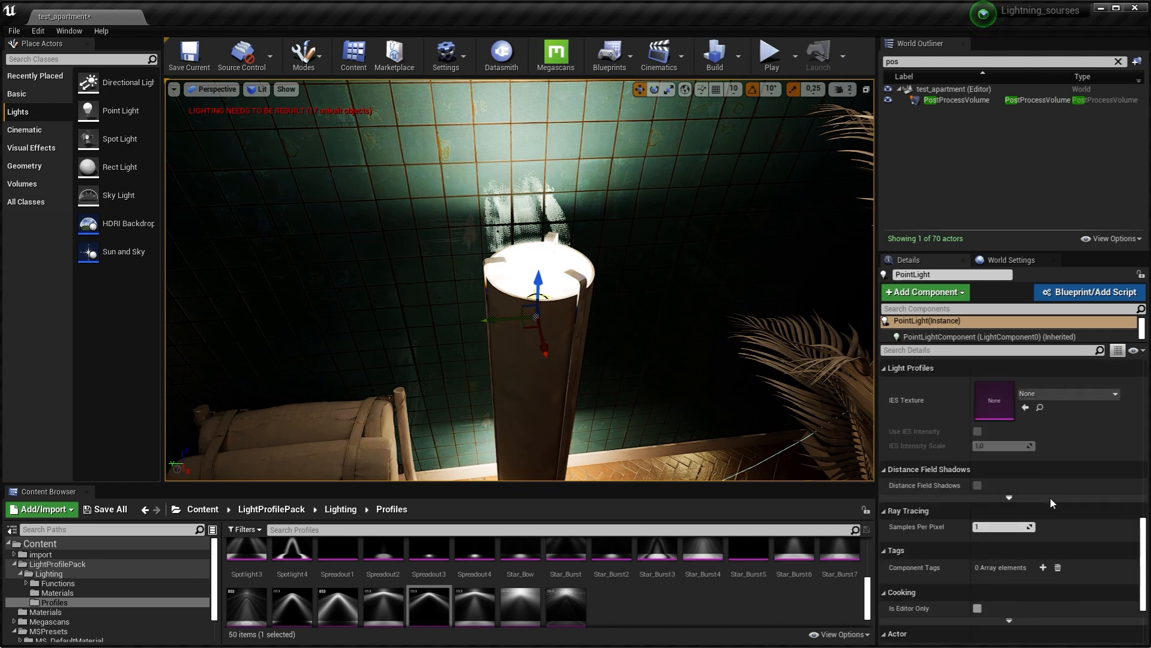
{"action": "scroll", "coordinate": [1056, 501], "scroll_direction": "up", "scroll_amount": 10}
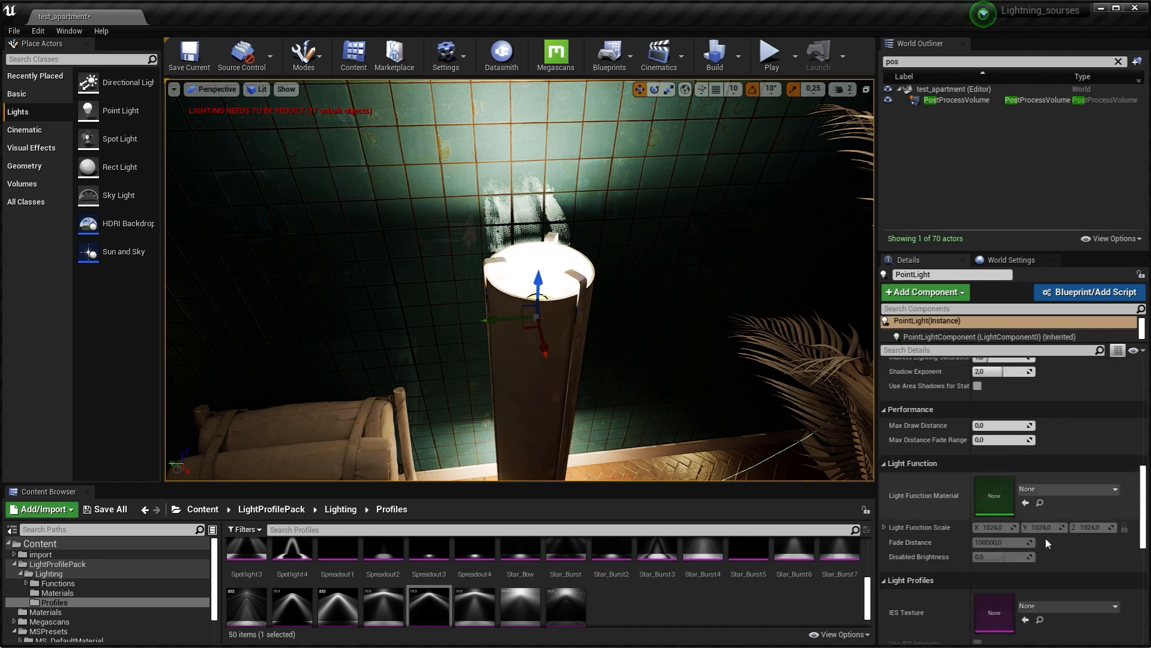
{"action": "right_click_drag", "start_coordinate": [720, 360], "coordinate": [678, 337]}
{"action": "scroll", "coordinate": [1069, 516], "scroll_direction": "up", "scroll_amount": 8}
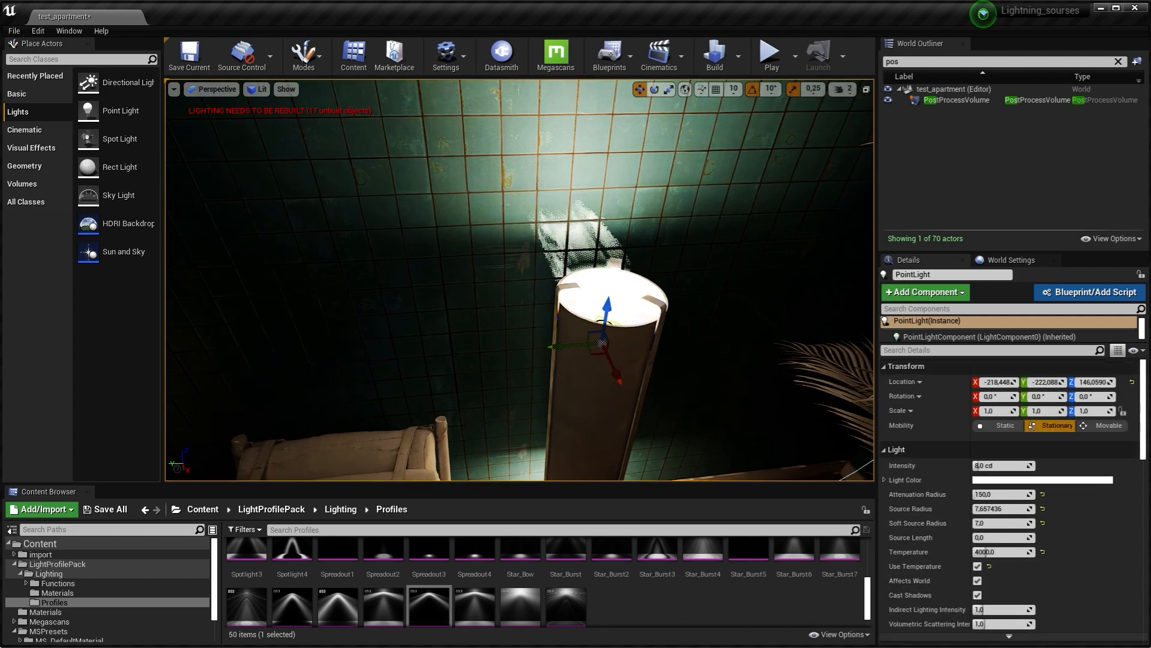
{"action": "key", "text": "s"}
{"action": "right_click_drag", "start_coordinate": [576, 312], "coordinate": [564, 259]}
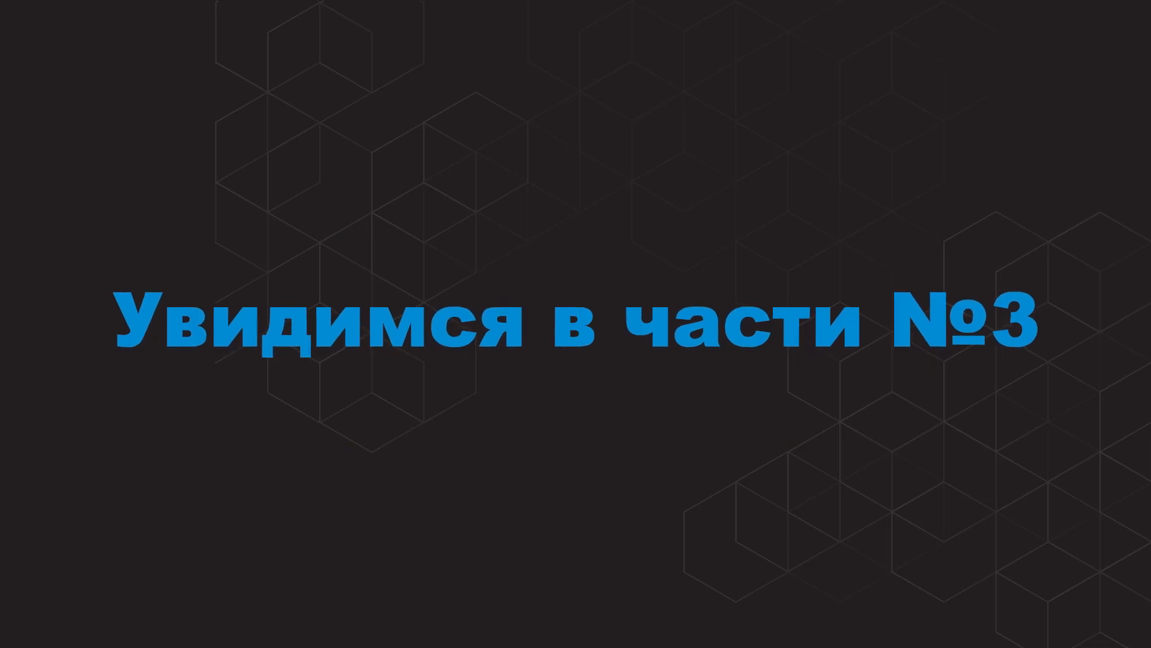